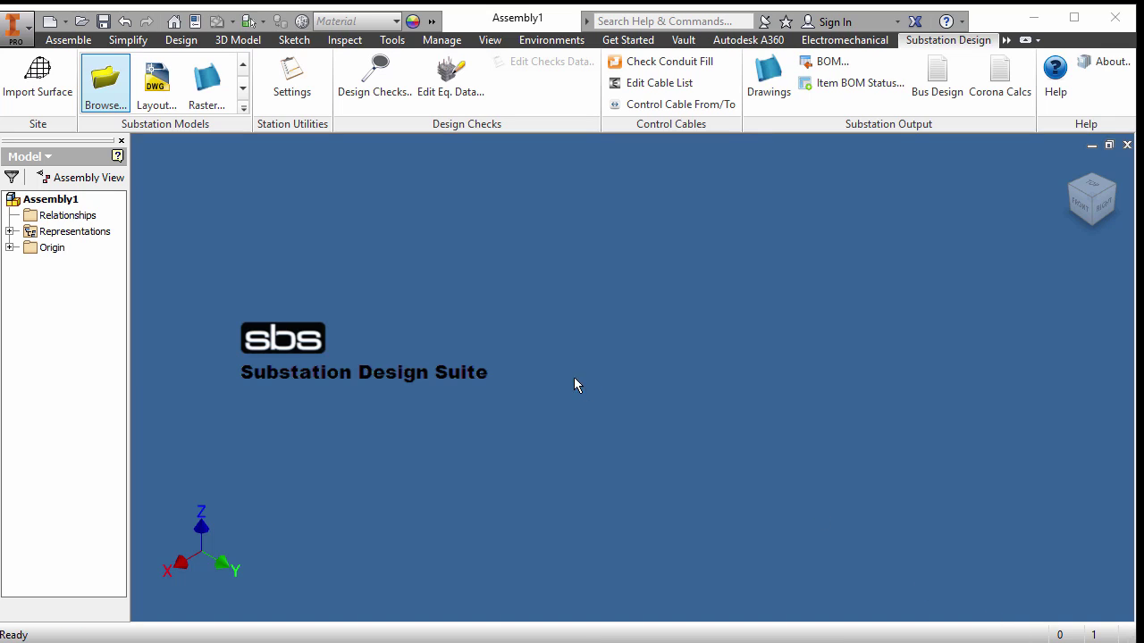
Inspect the SDSStandard.ipt and SDSStandard.iam template entries in the SDS settings, then cancel
left_click(294, 89)
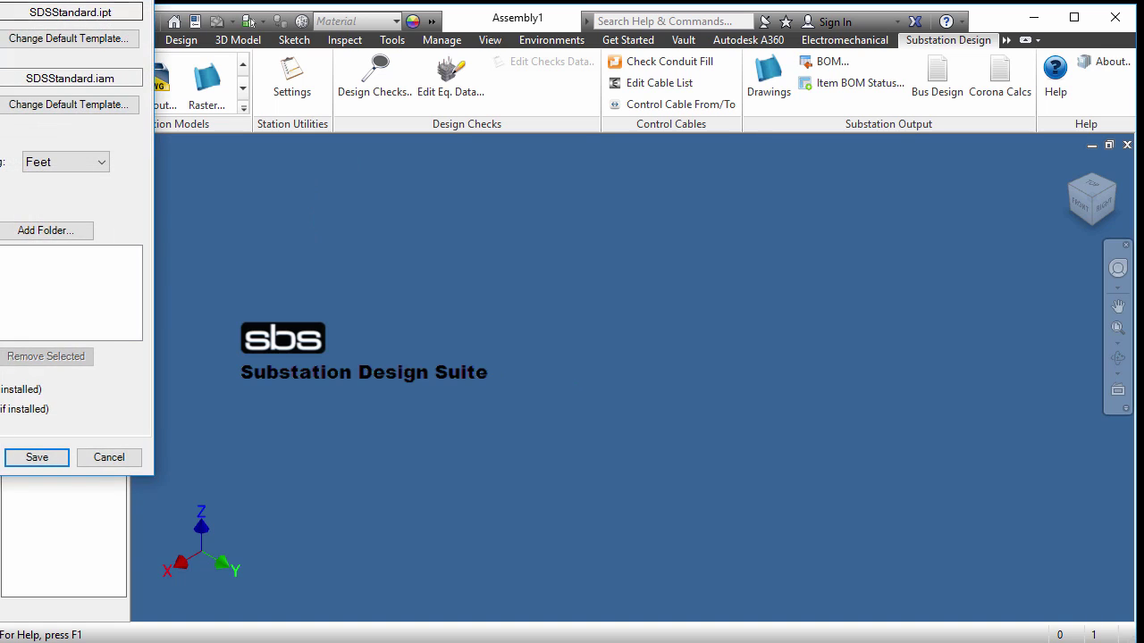
left_click_drag(11, 1, 535, 85)
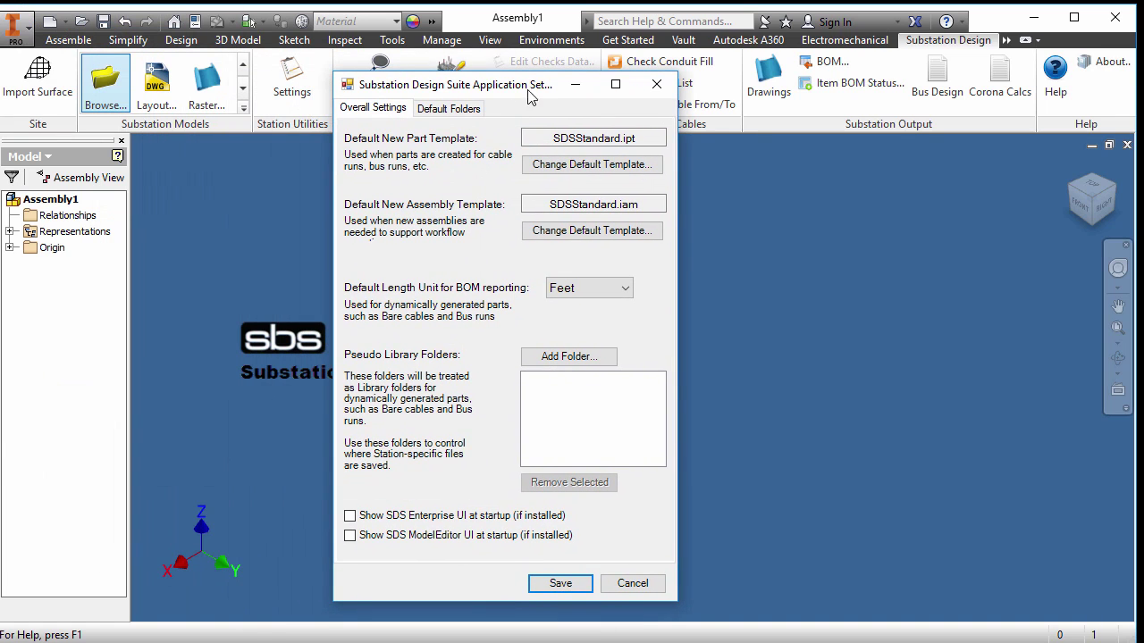
left_click_drag(546, 140, 642, 141)
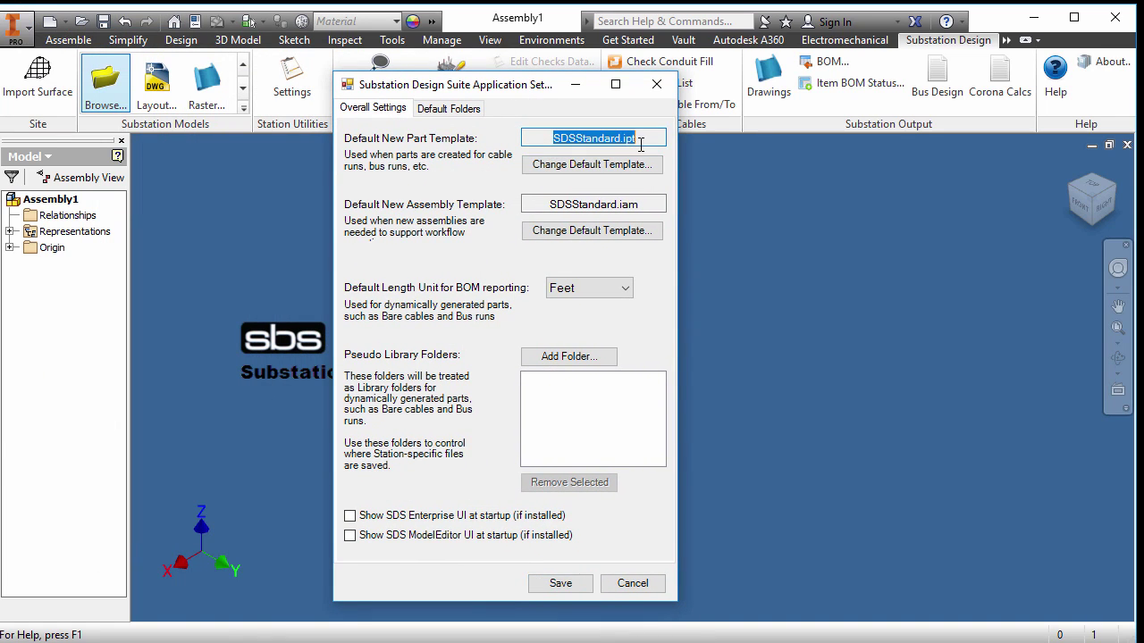
left_click_drag(543, 204, 645, 206)
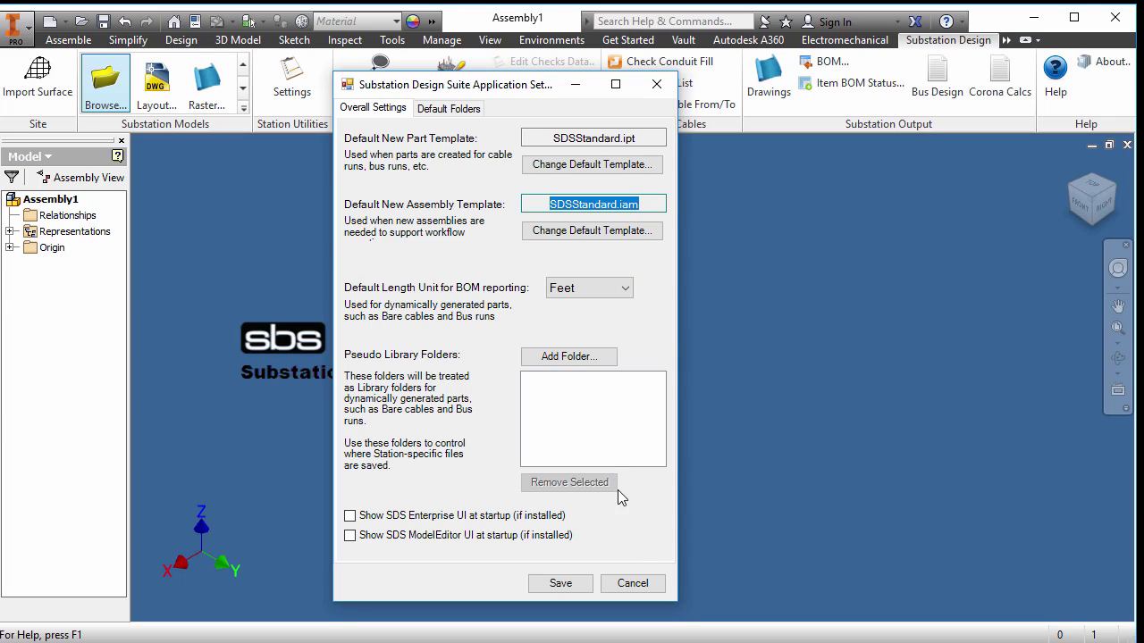
left_click(633, 585)
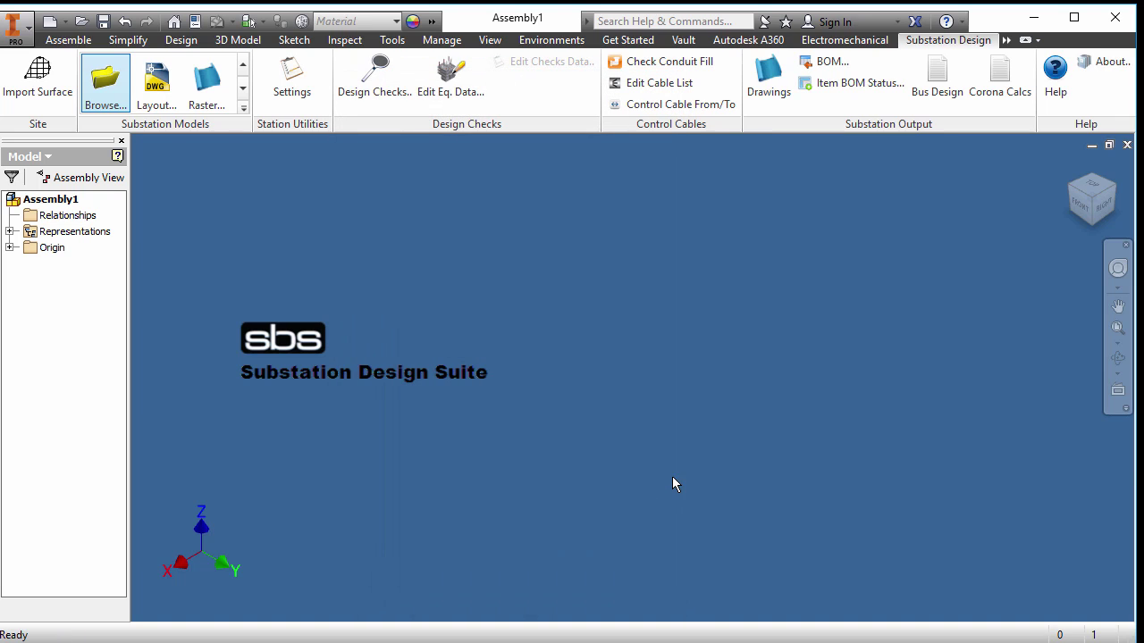
Close Assembly1 and browse the Open dialog to the Templates folder
left_click(1127, 146)
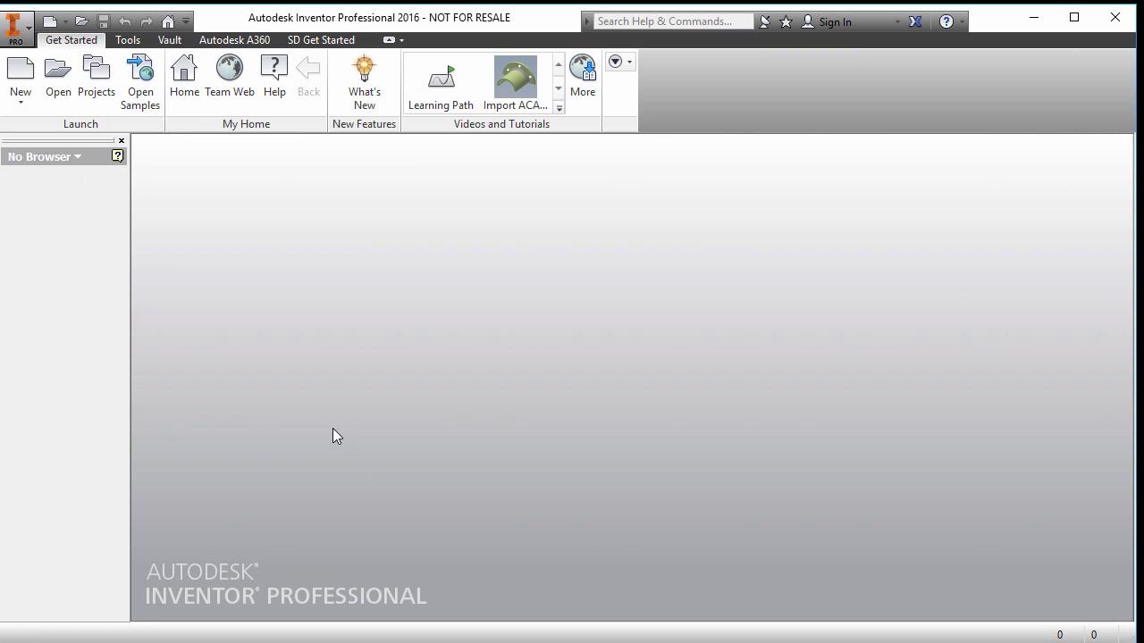
left_click(18, 34)
left_click(52, 120)
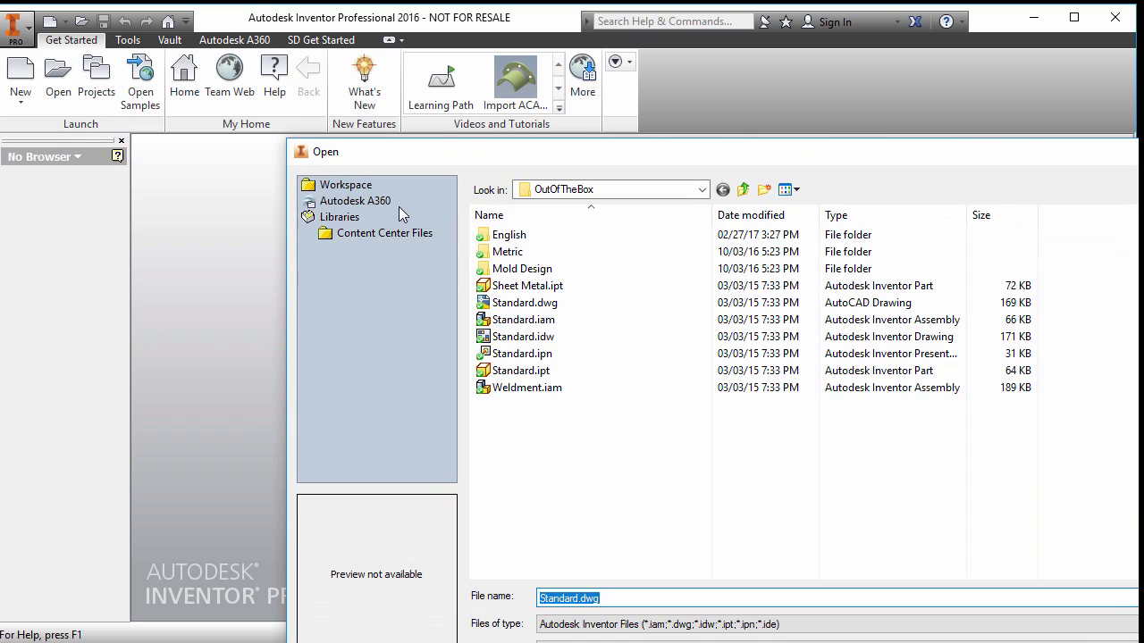
left_click(705, 190)
left_click(706, 191)
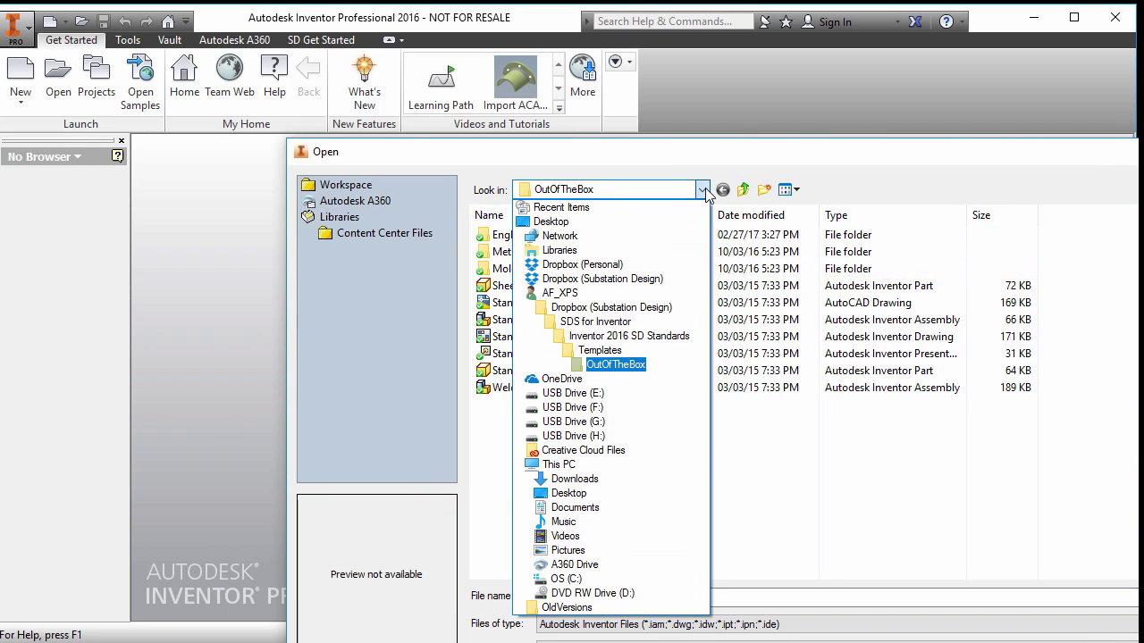
left_click(597, 353)
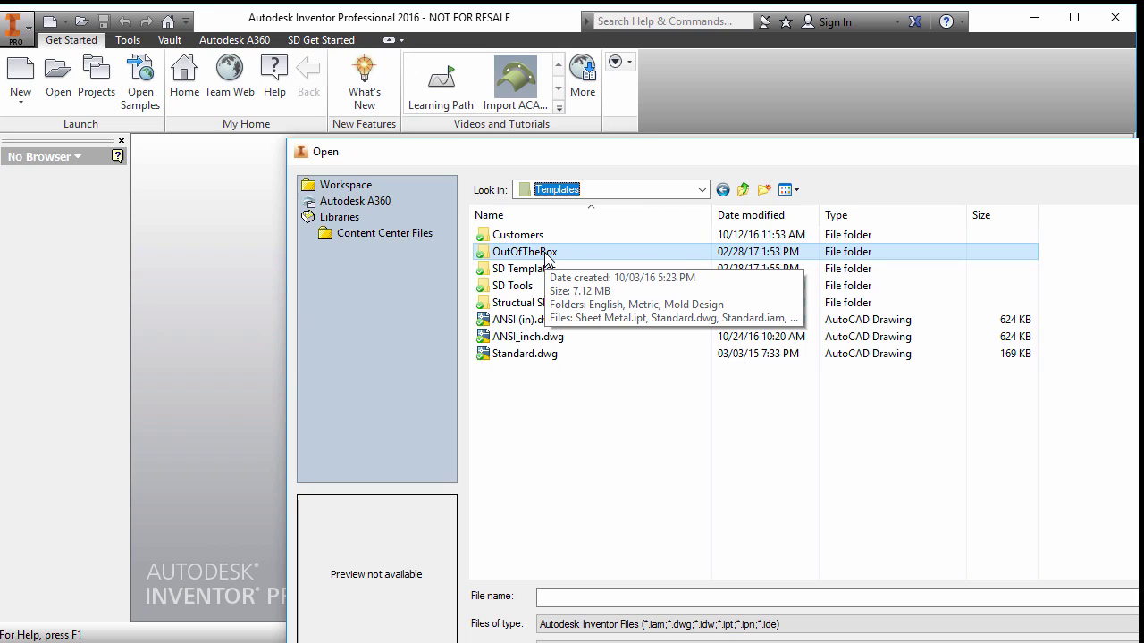
Open Standard.ipt from the OutOfTheBox templates folder
left_click(547, 257)
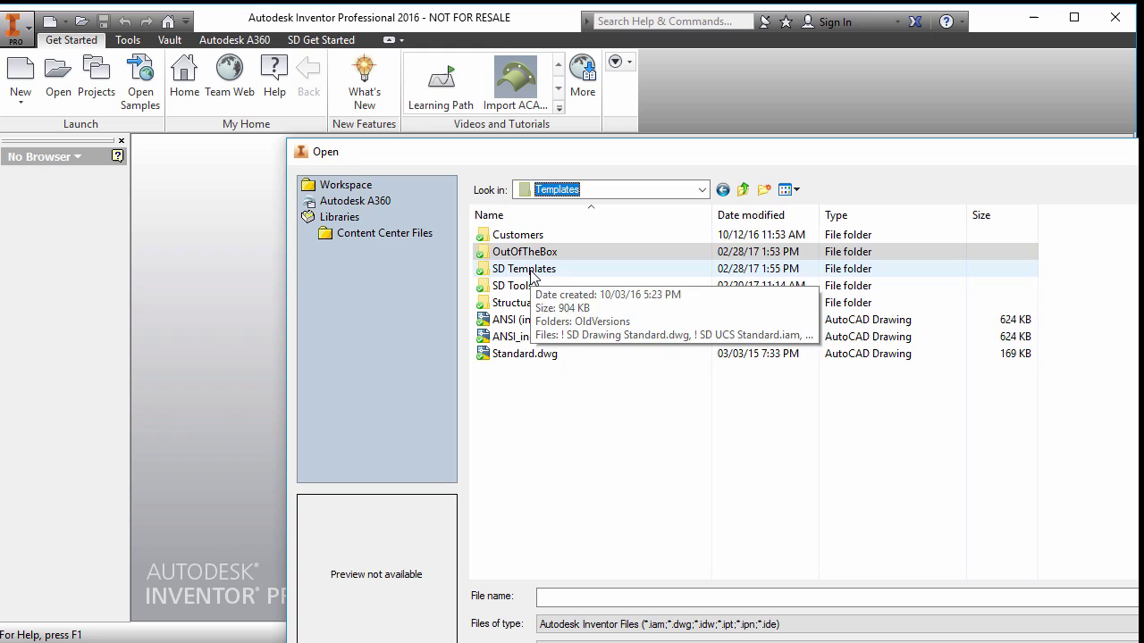
double_click(531, 272)
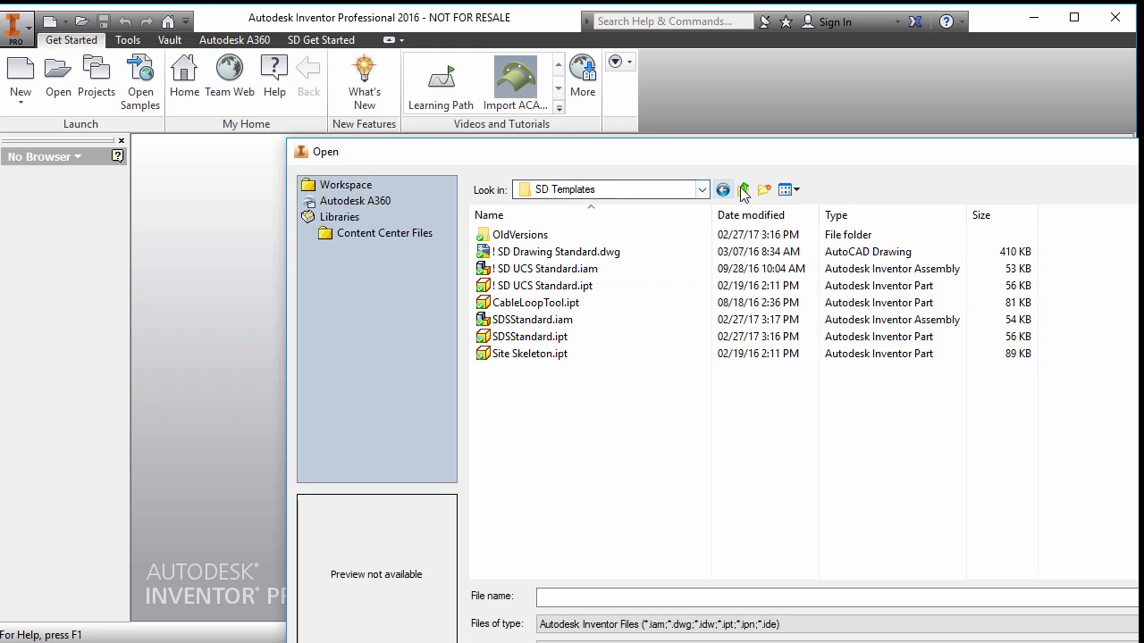
left_click(743, 191)
double_click(531, 254)
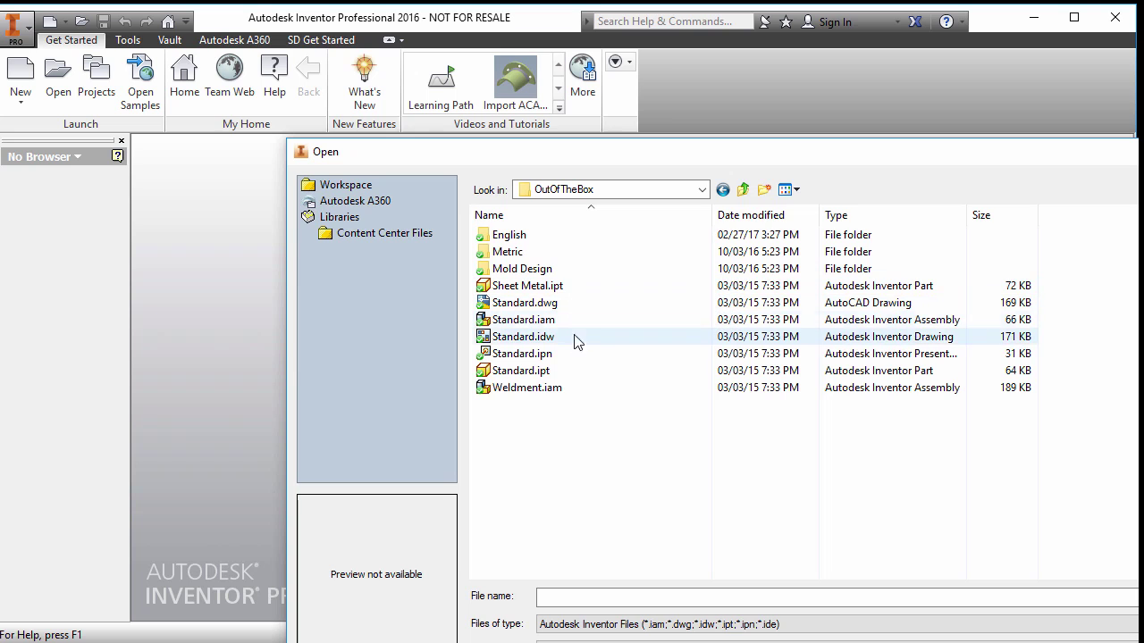
left_click(556, 372)
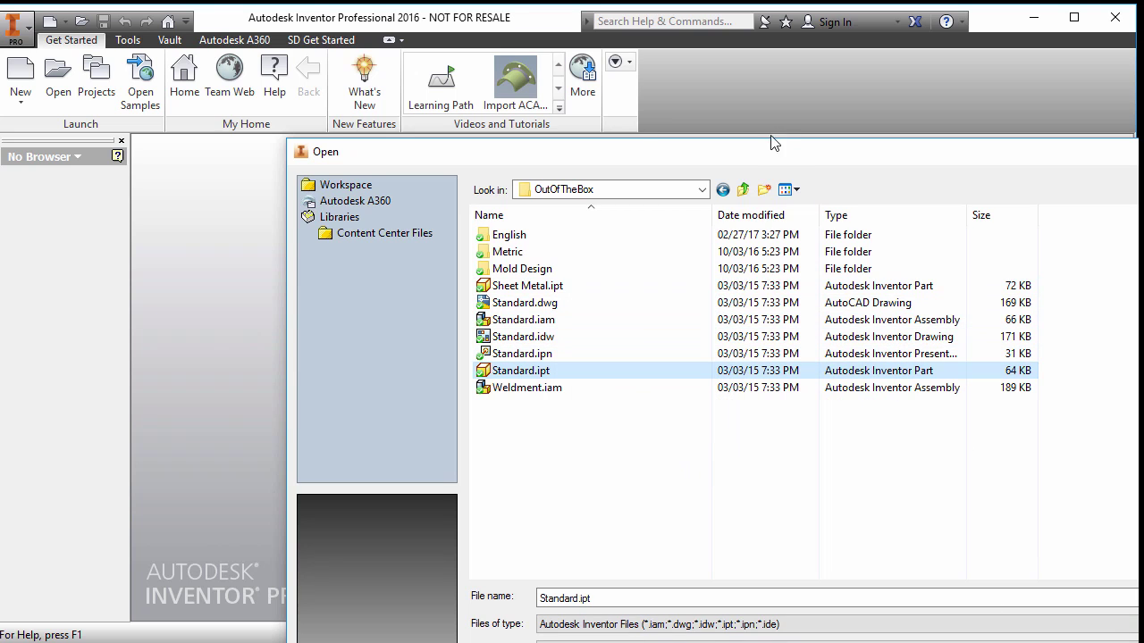
left_click_drag(771, 148, 553, 38)
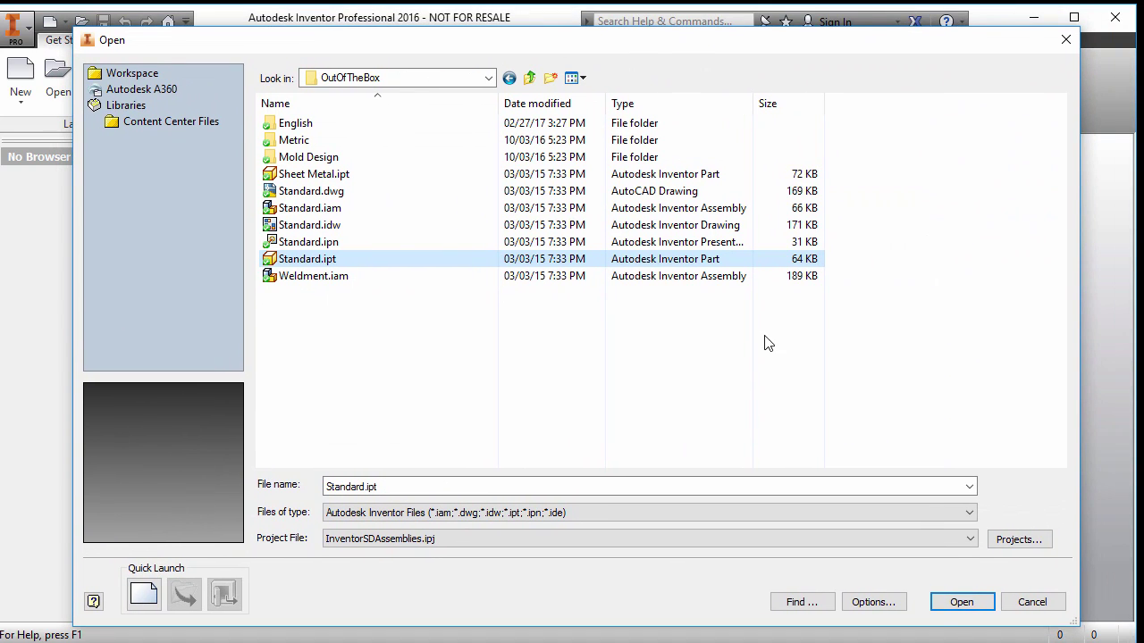
left_click(957, 603)
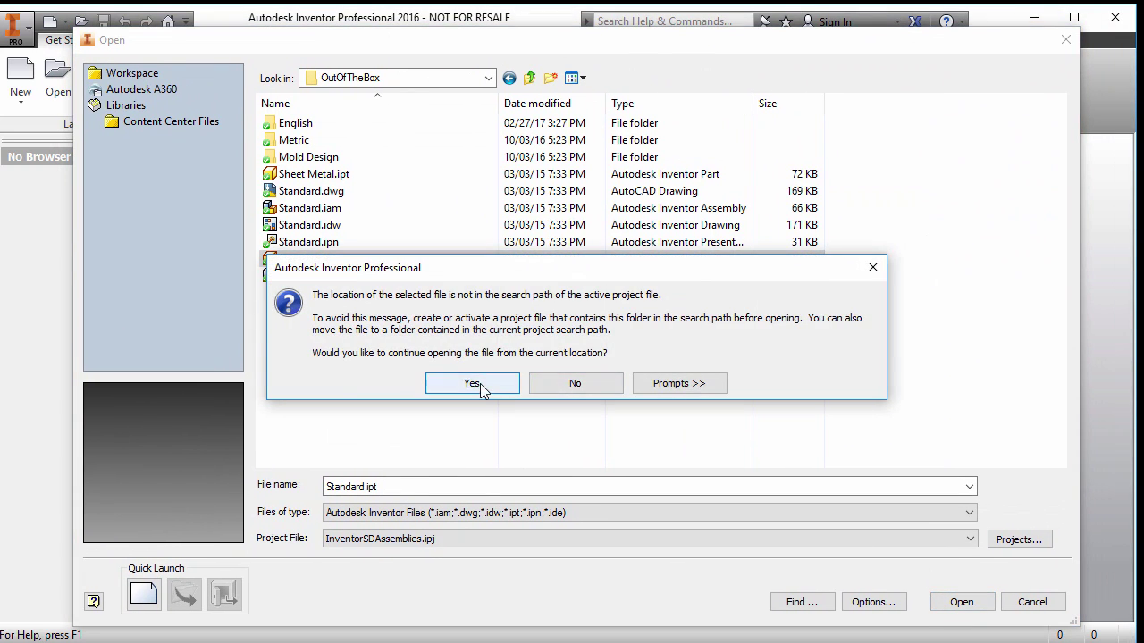
Confirm opening Standard.ipt and define the Z-up right-side view as the front view
left_click(474, 382)
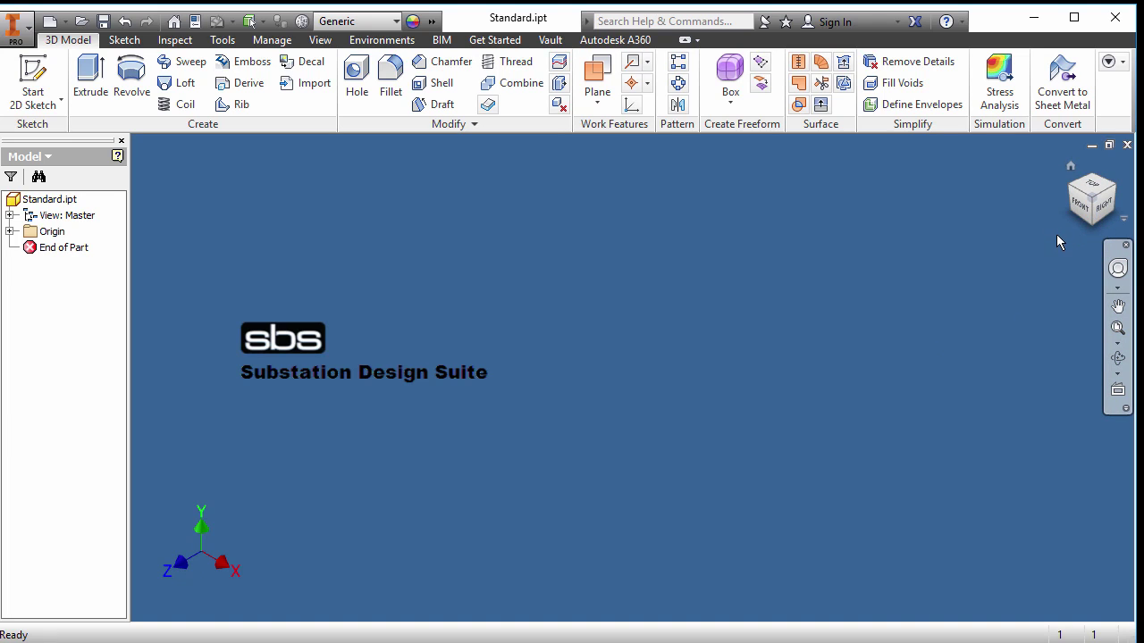
left_click(1104, 211)
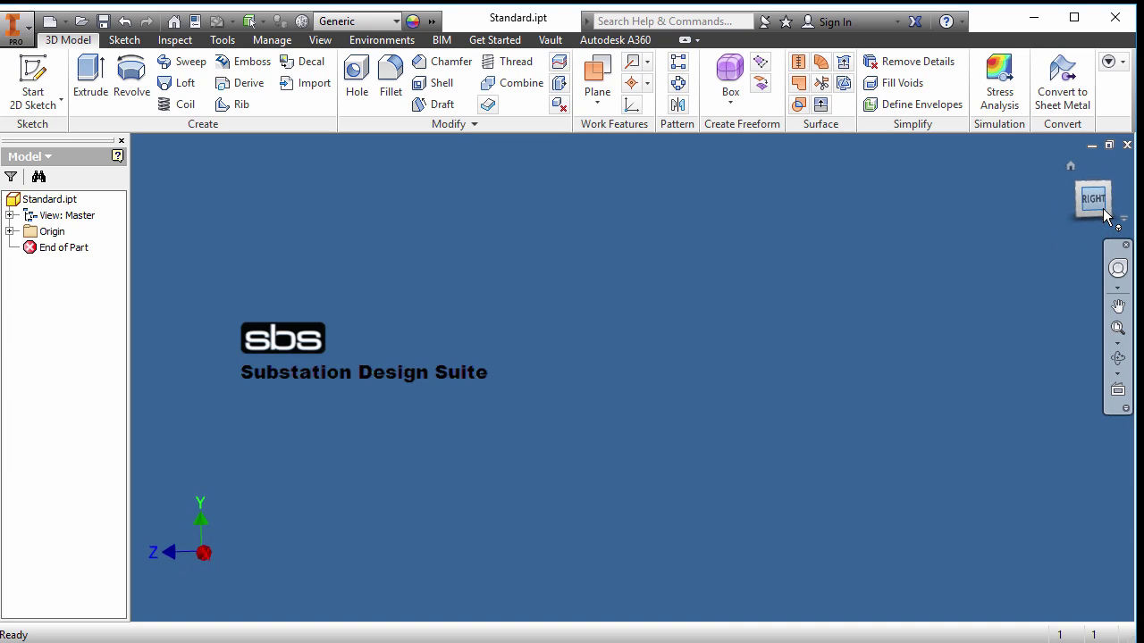
left_click(1129, 178)
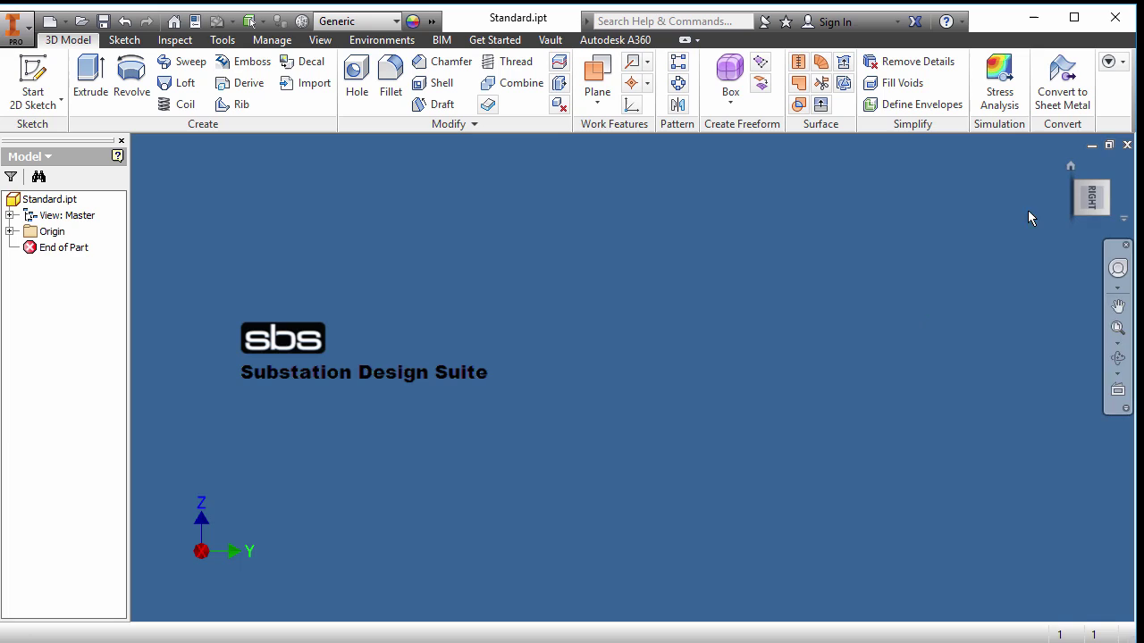
key("F6")
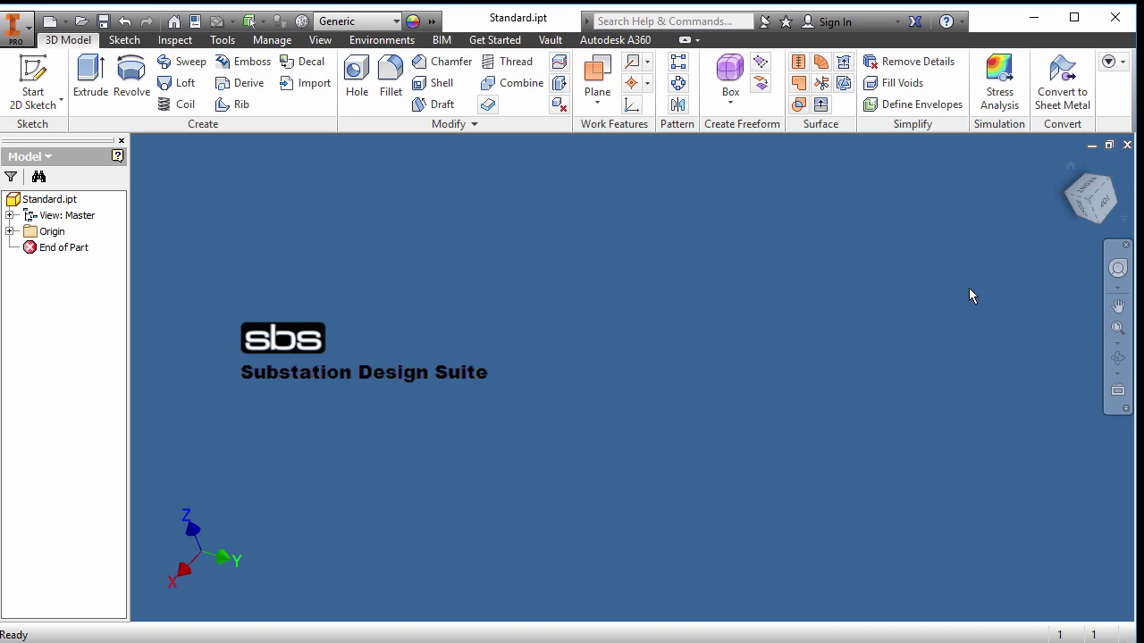
left_click(1078, 205)
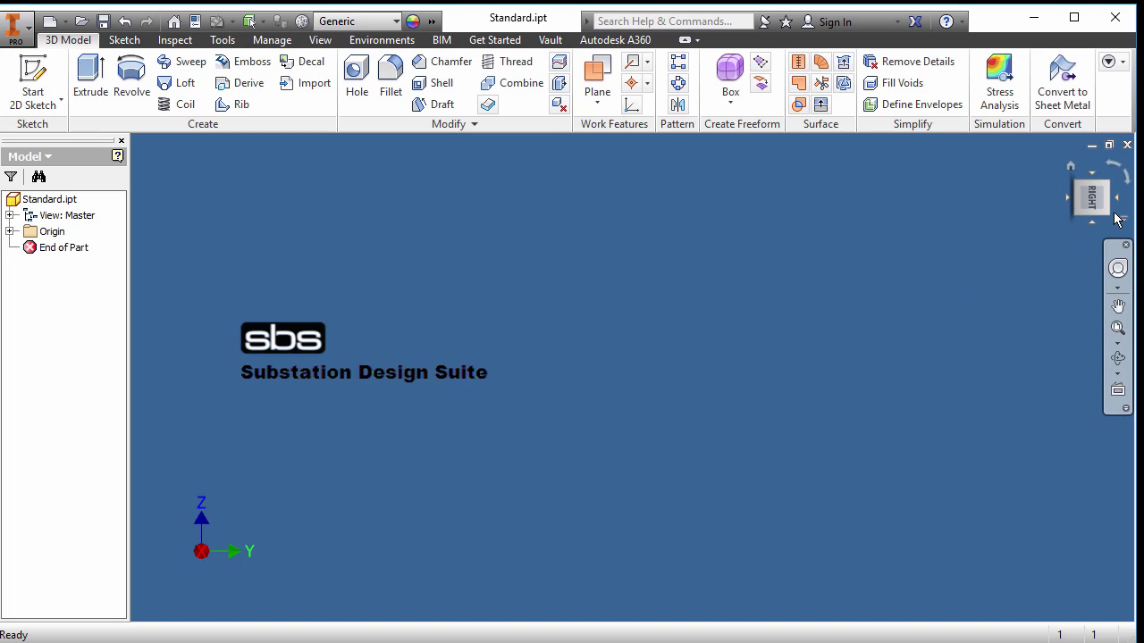
left_click(1120, 218)
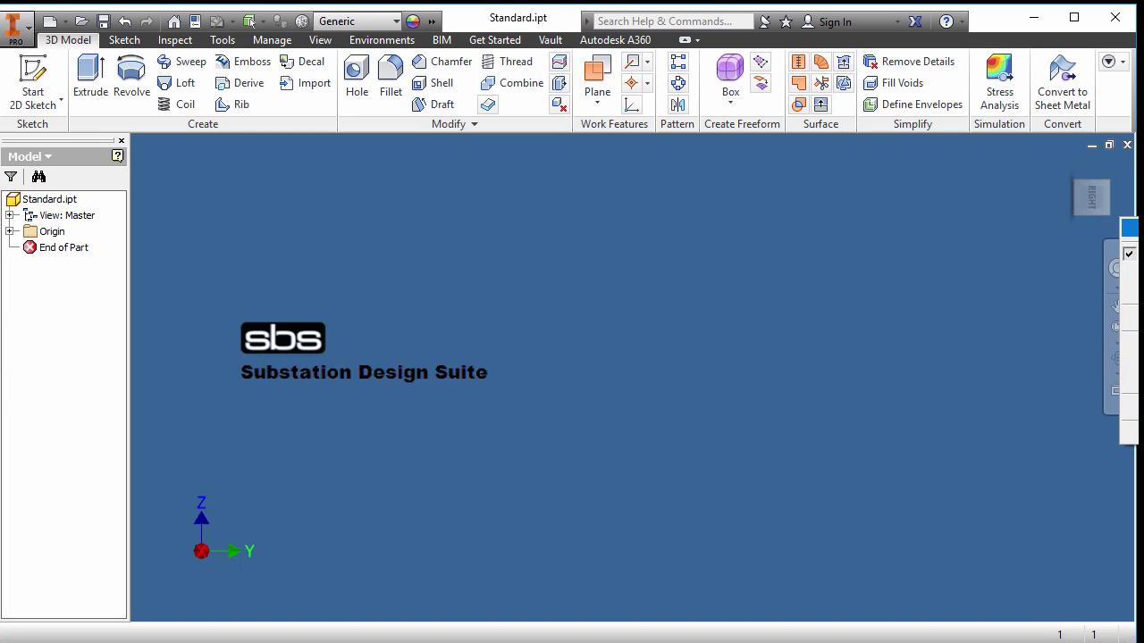
left_click(953, 245)
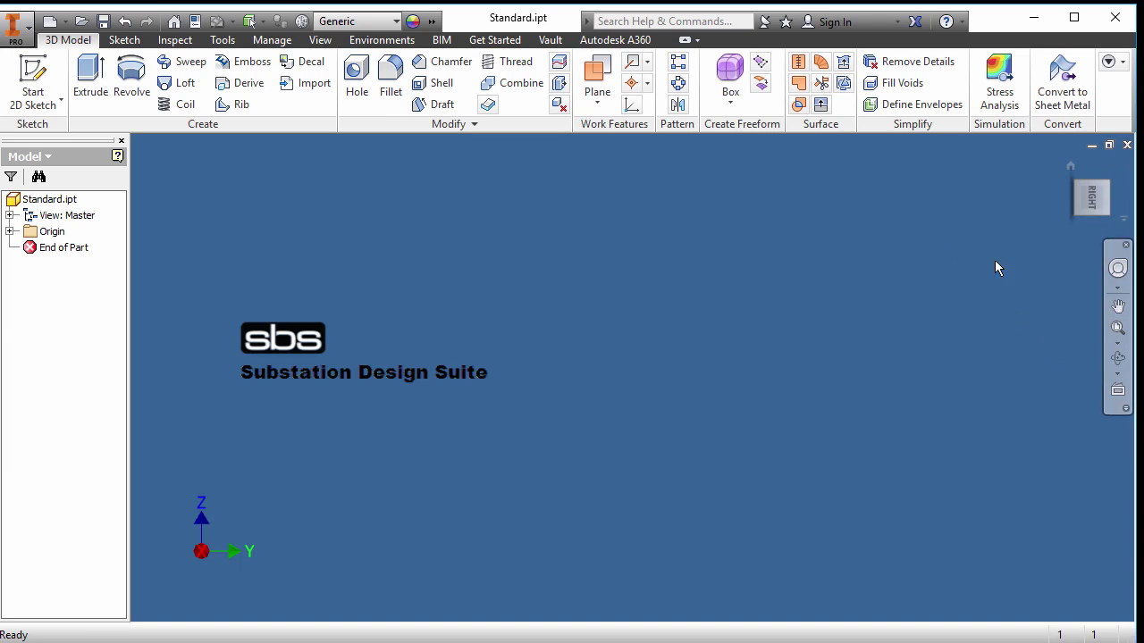
left_click(1123, 218)
mouse_move(1130, 363)
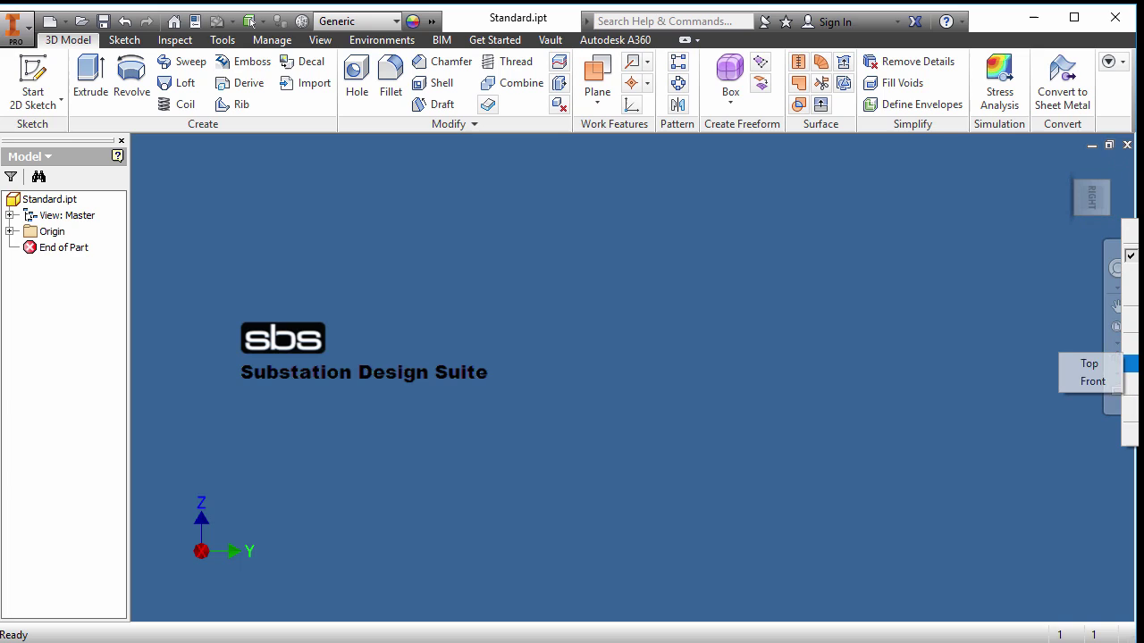
left_click(1082, 384)
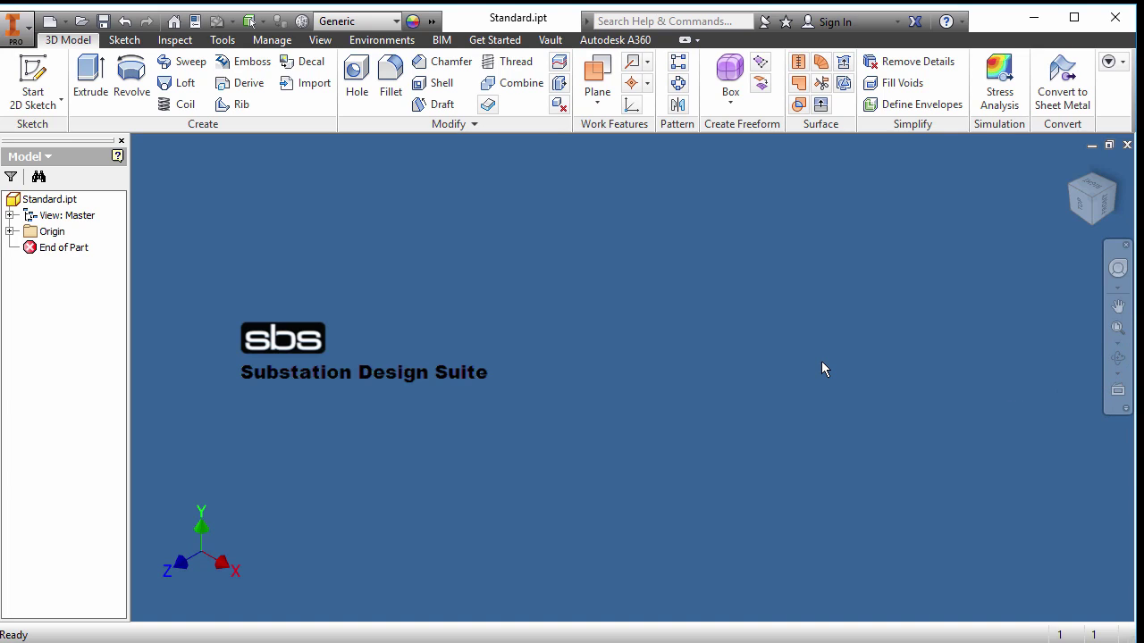
Set the isometric view as the home view with Fit to View
left_click(1106, 215)
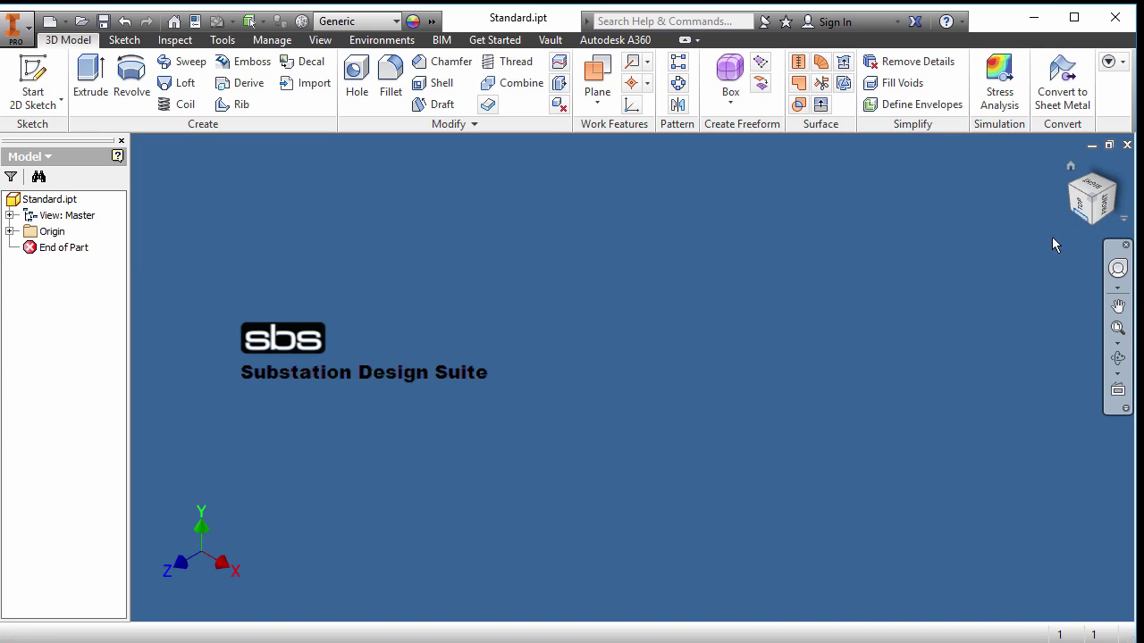
left_click(1081, 200)
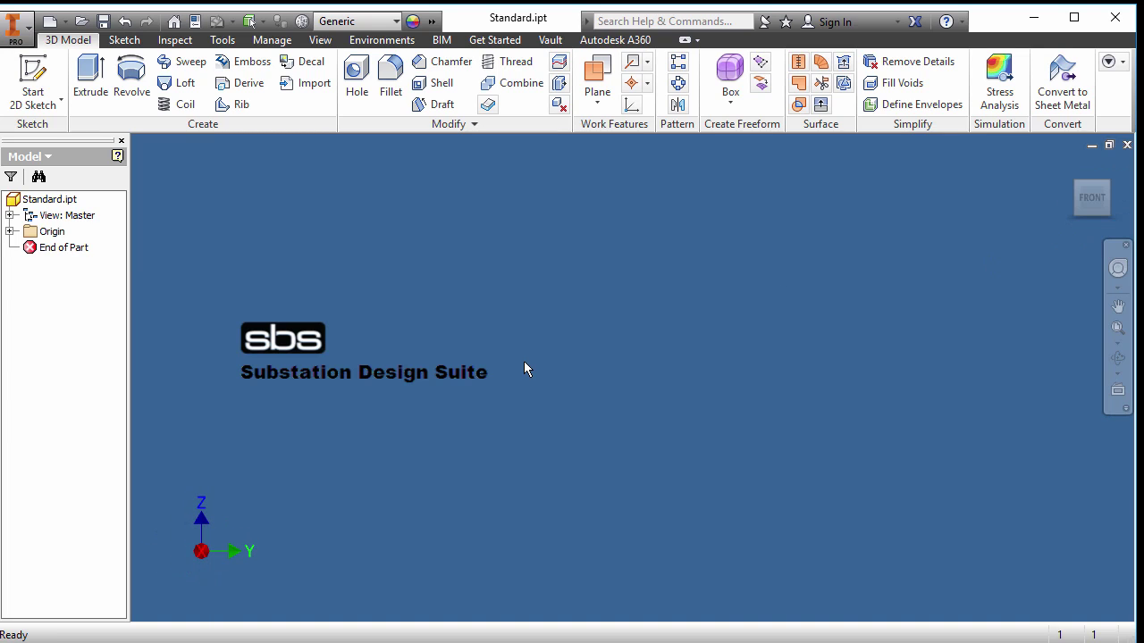
left_click(1106, 184)
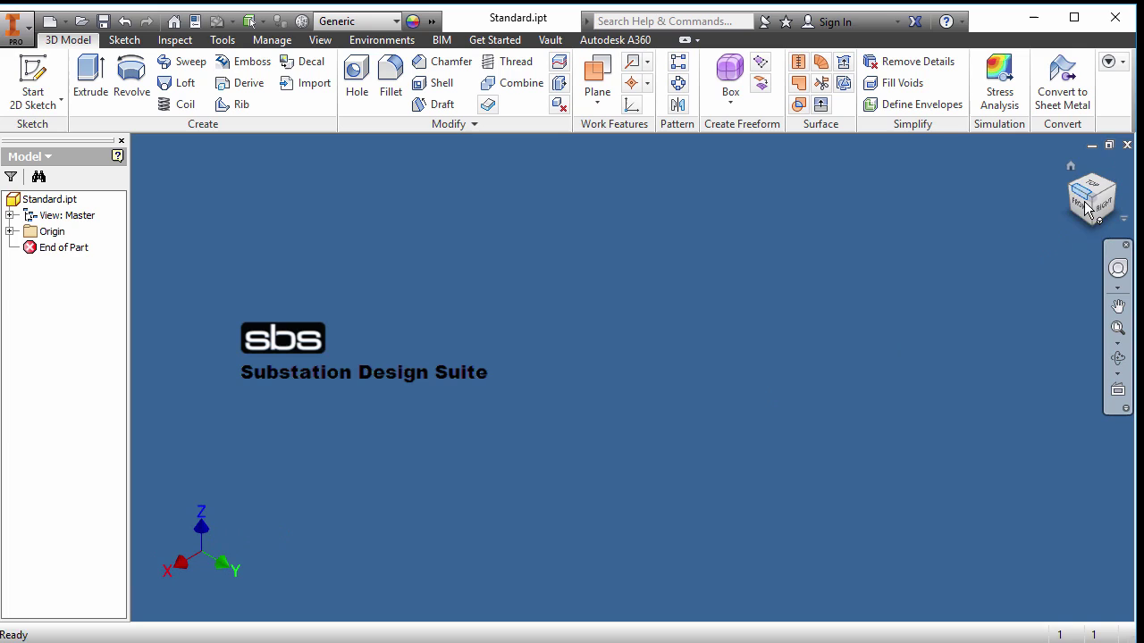
left_click(1125, 221)
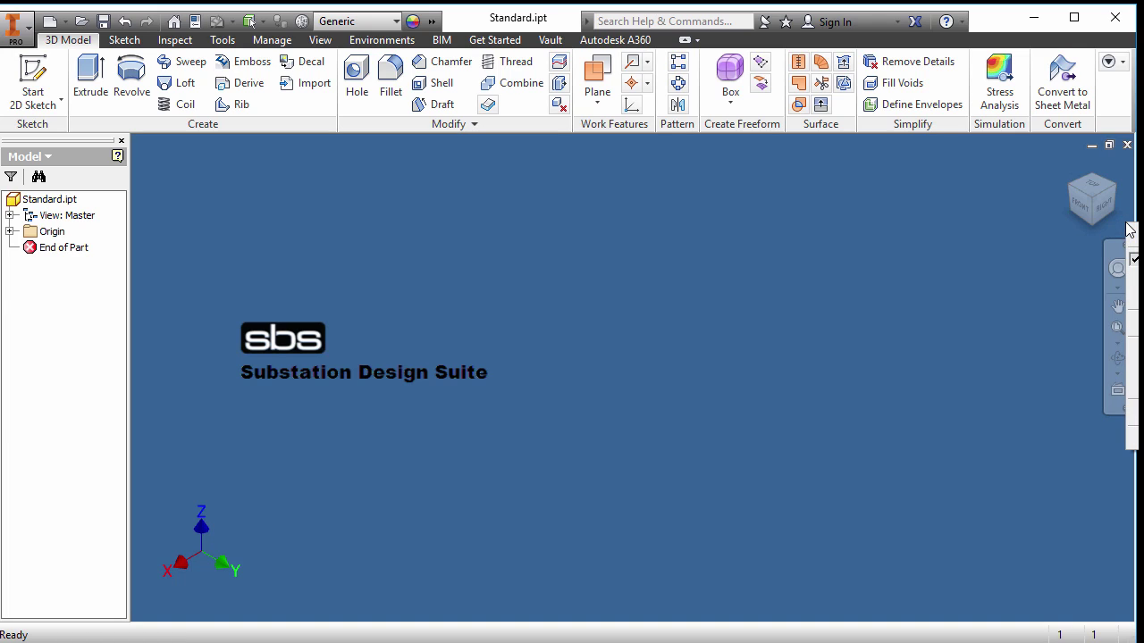
mouse_move(1133, 349)
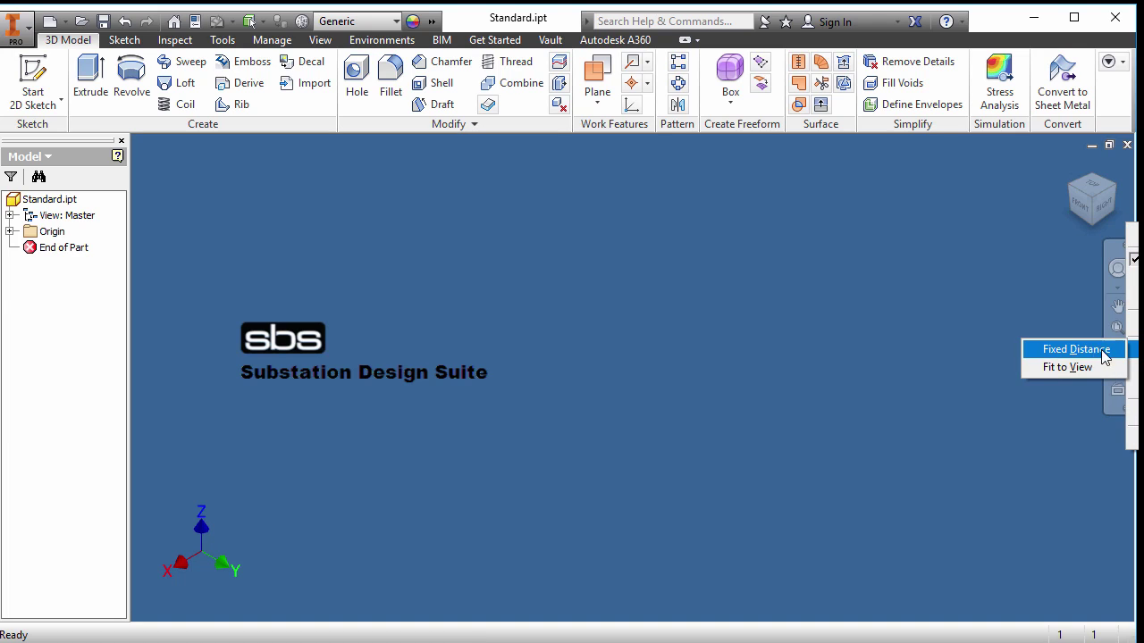
left_click(1069, 367)
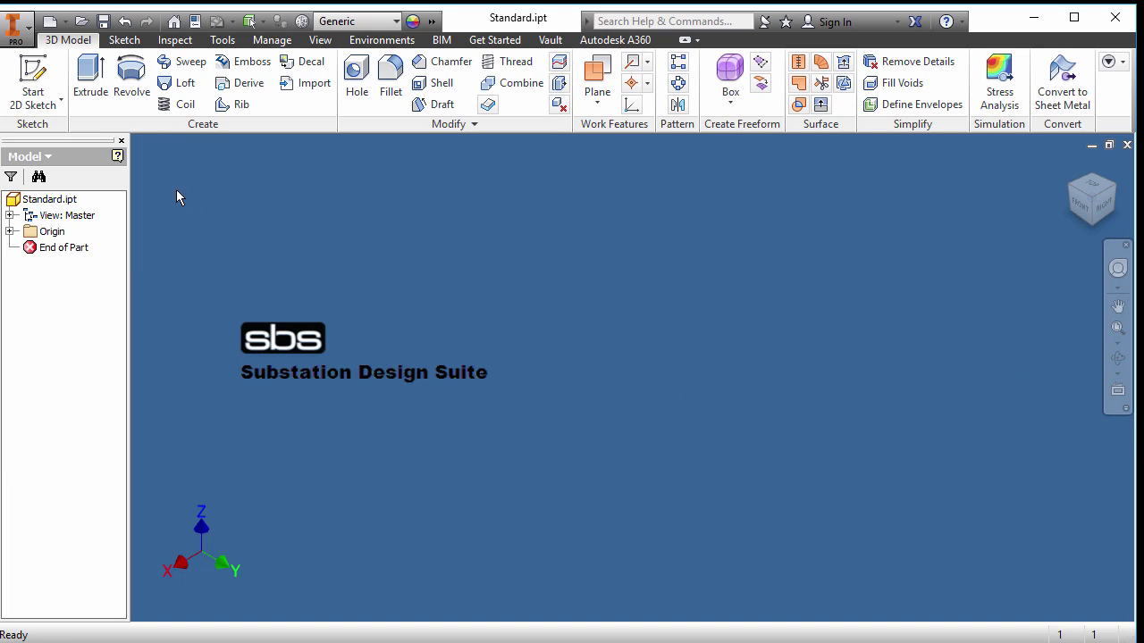
Save the part as SDSTemplate.ipt in Templates, accepting the outside-project warning
left_click(14, 27)
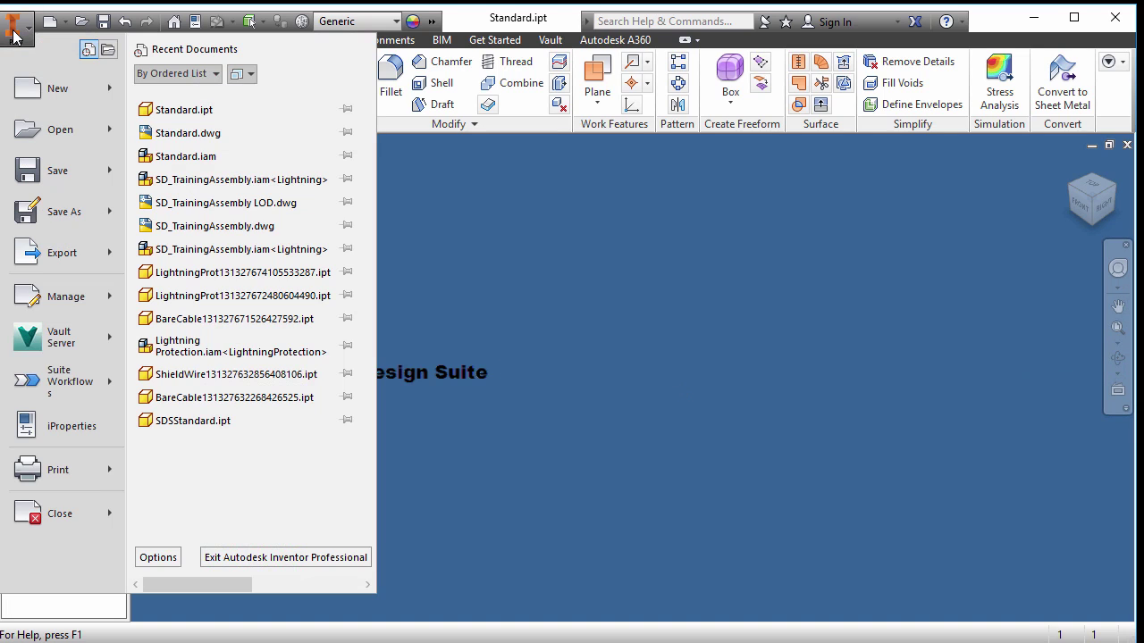
left_click(59, 216)
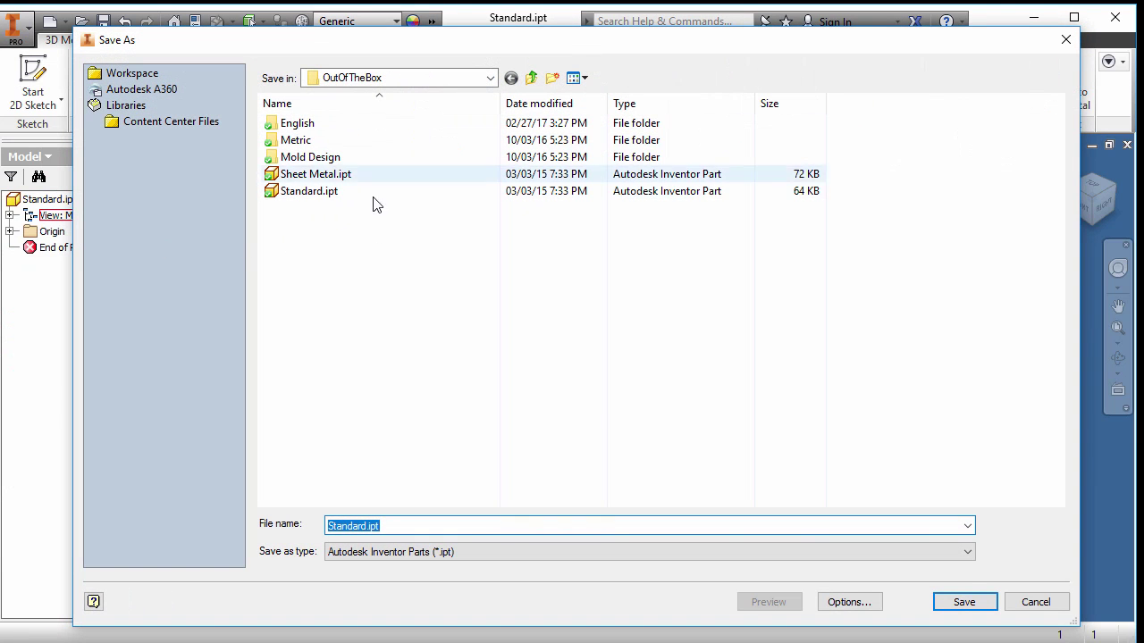
left_click(531, 79)
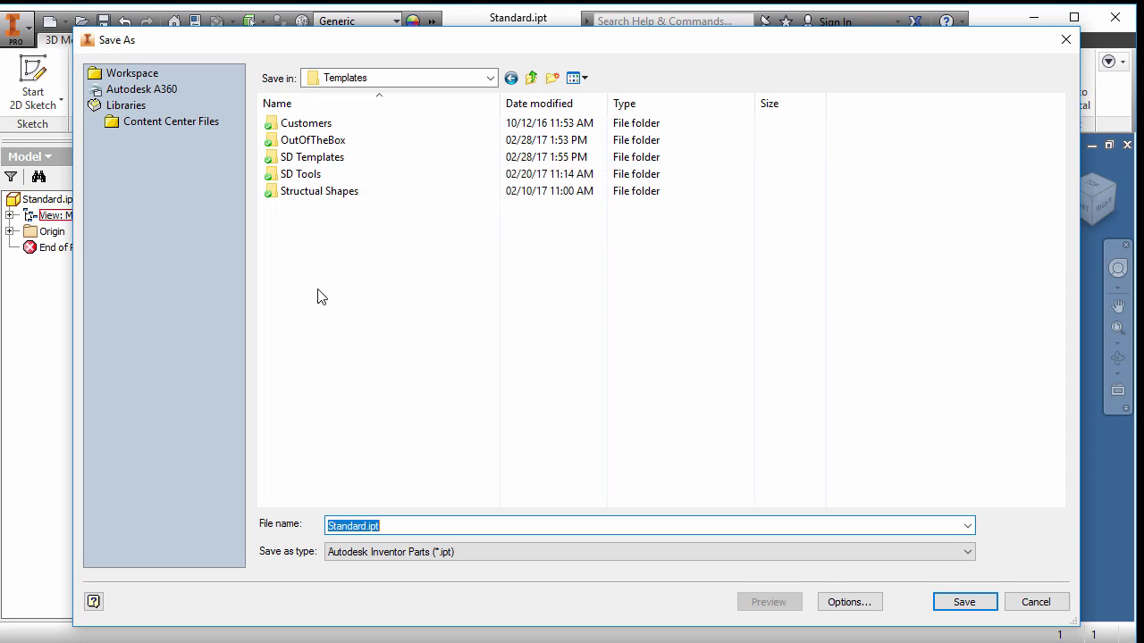
left_click(302, 235)
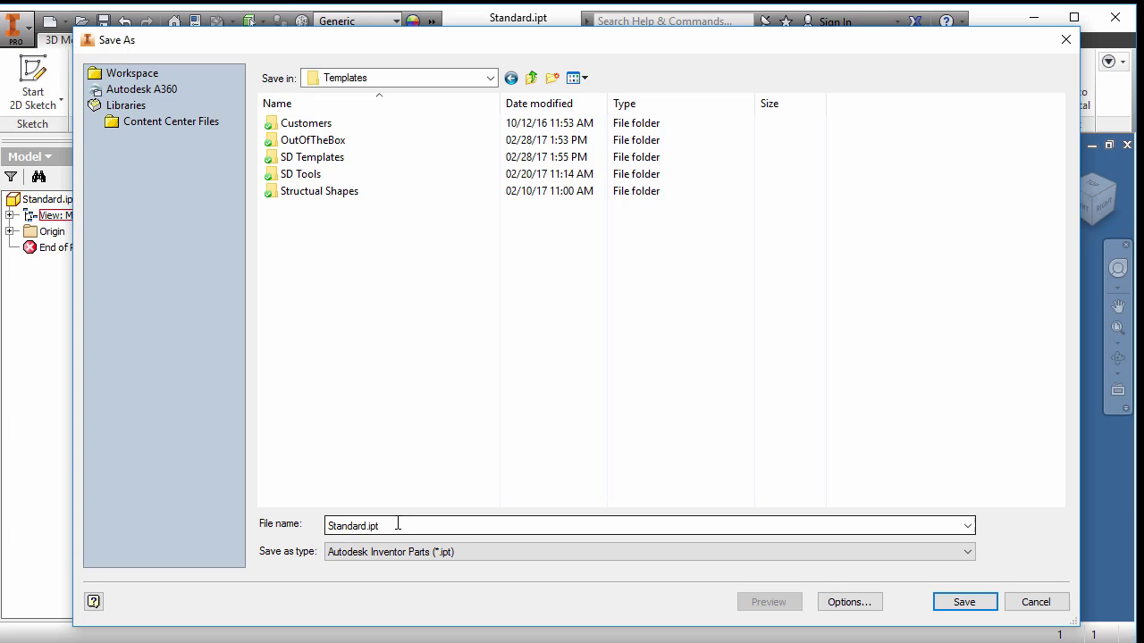
left_click_drag(396, 526, 301, 519)
type("SDS")
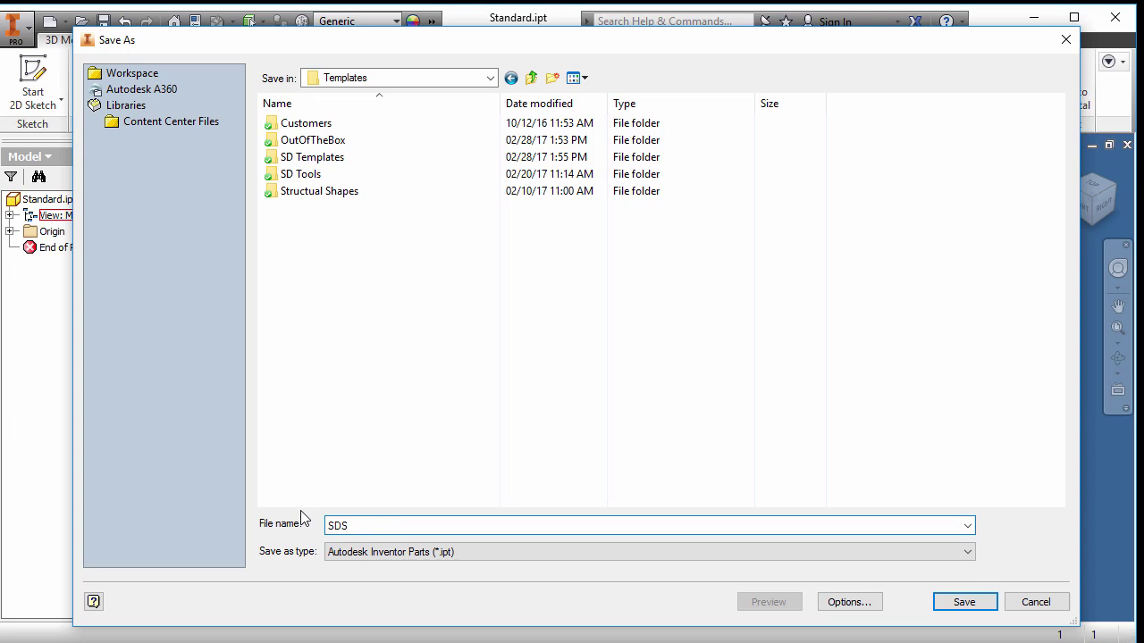
type("Template")
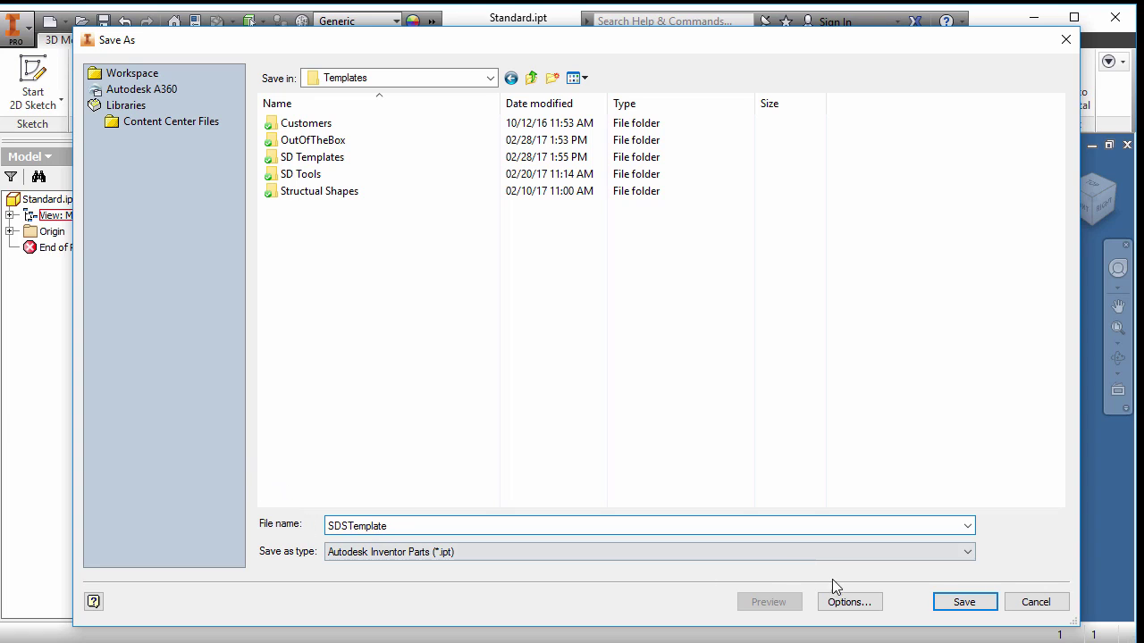
left_click(959, 603)
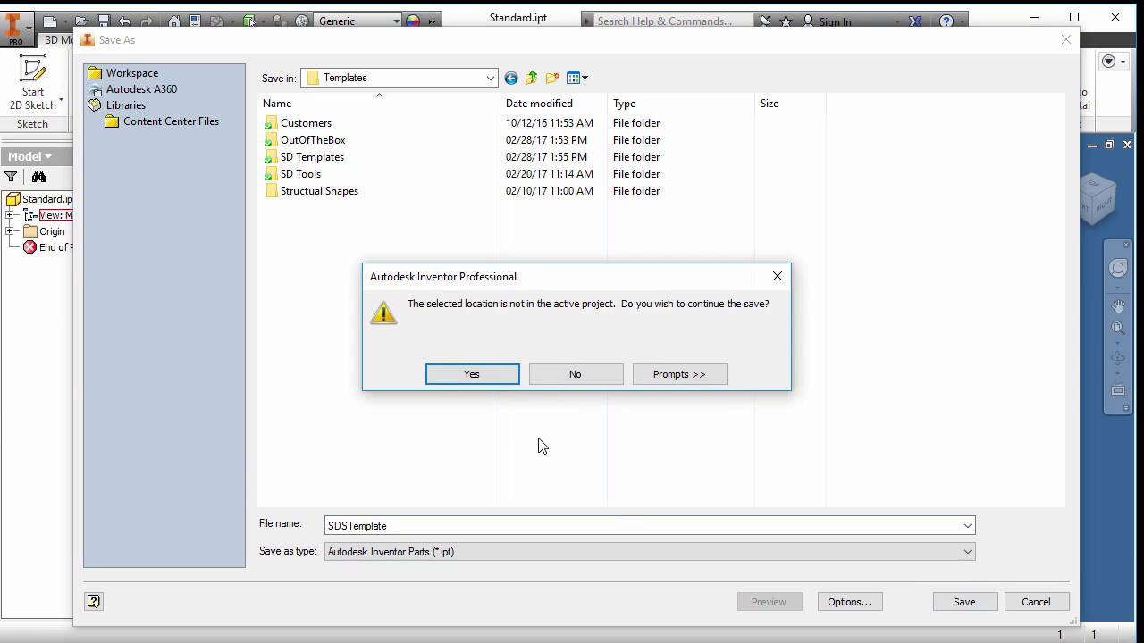
left_click(506, 382)
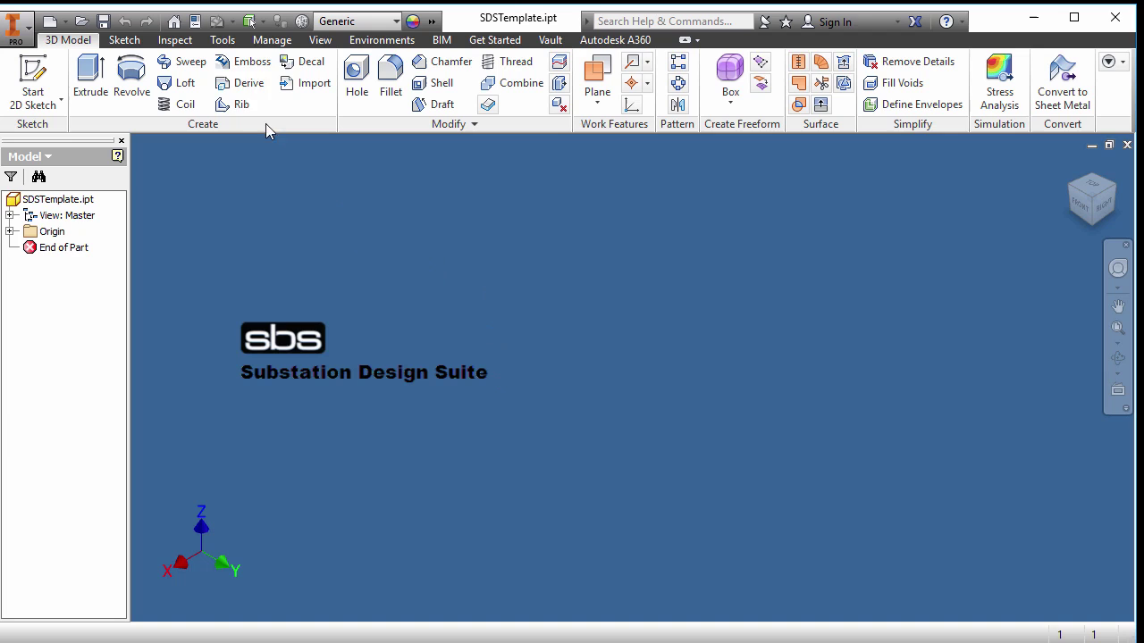
In Document Settings, set Active Lighting Style to Two Lights and display dimensions as expressions
left_click(222, 41)
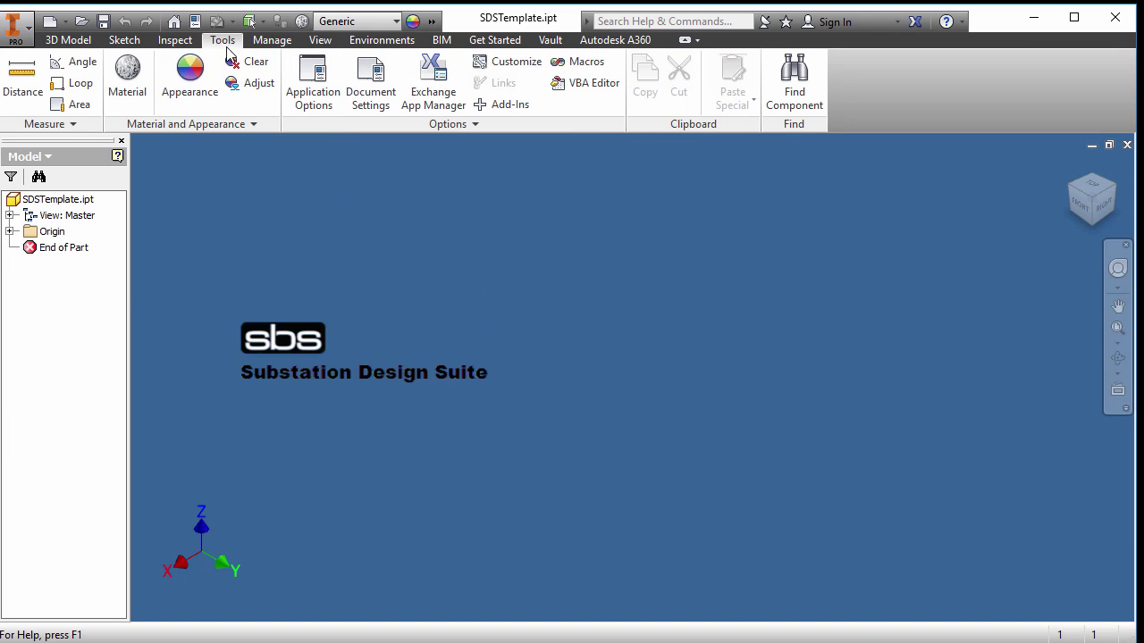
left_click(374, 93)
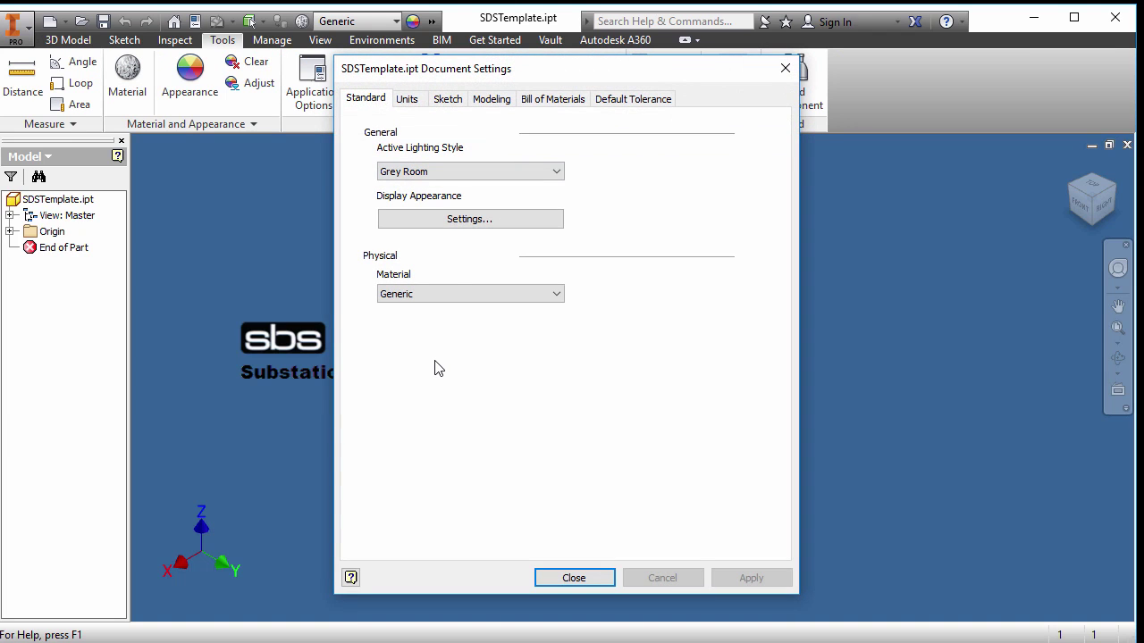
left_click(555, 172)
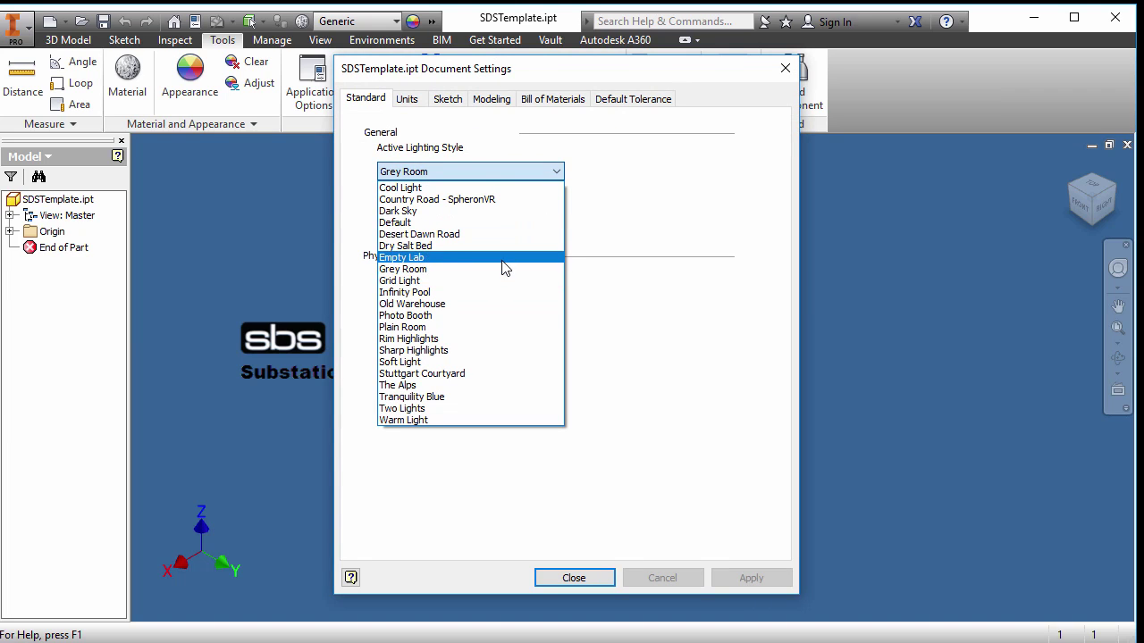
left_click(452, 409)
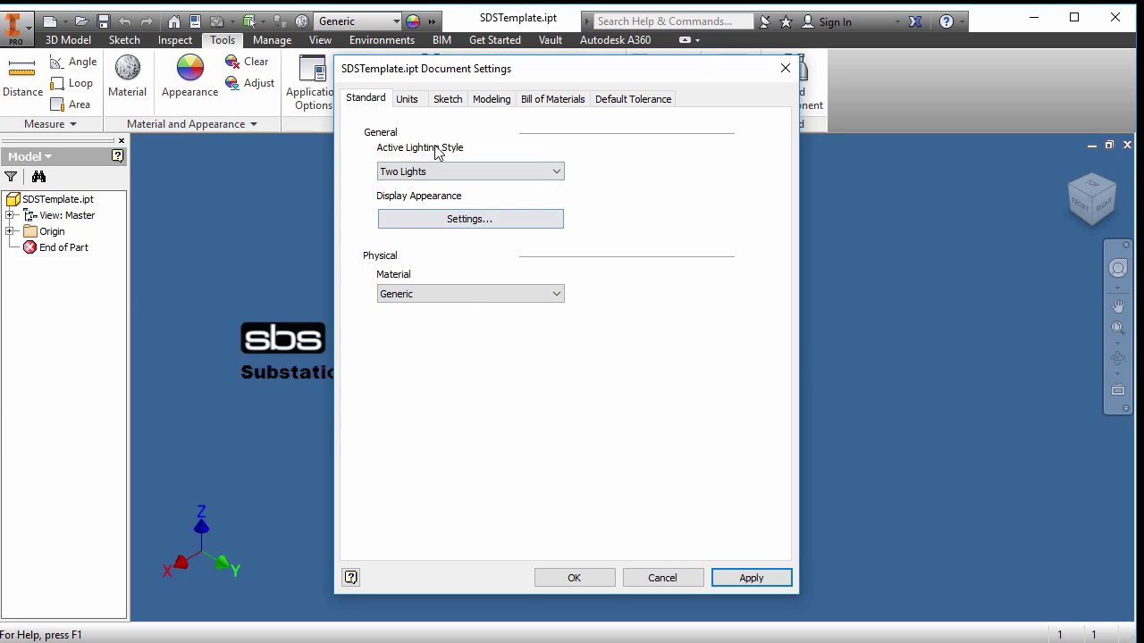
left_click(410, 101)
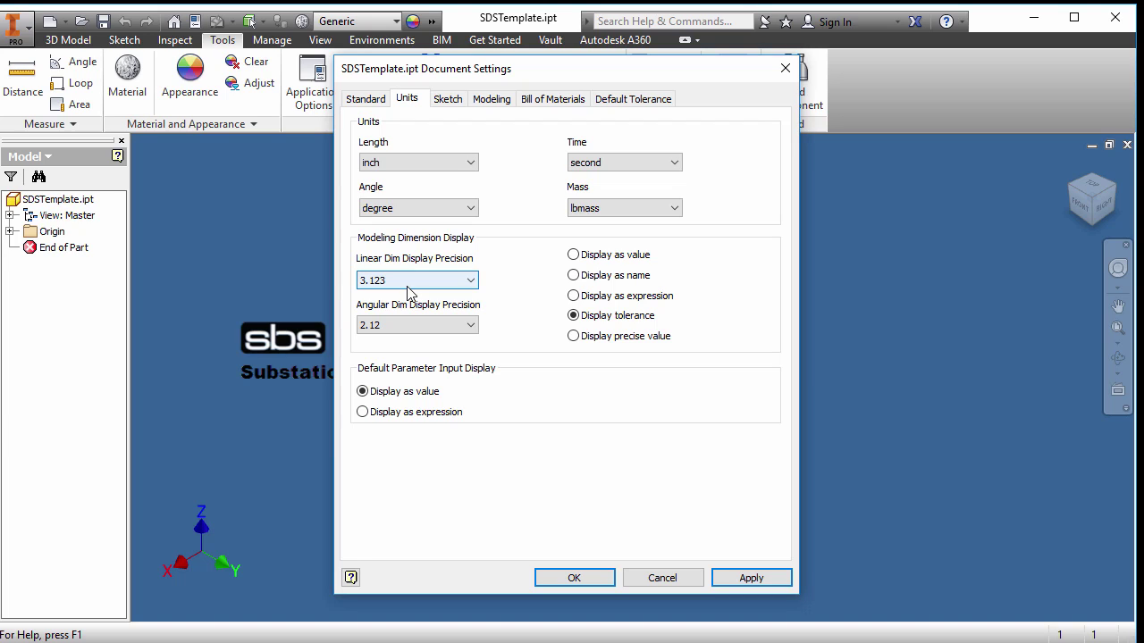
left_click(573, 296)
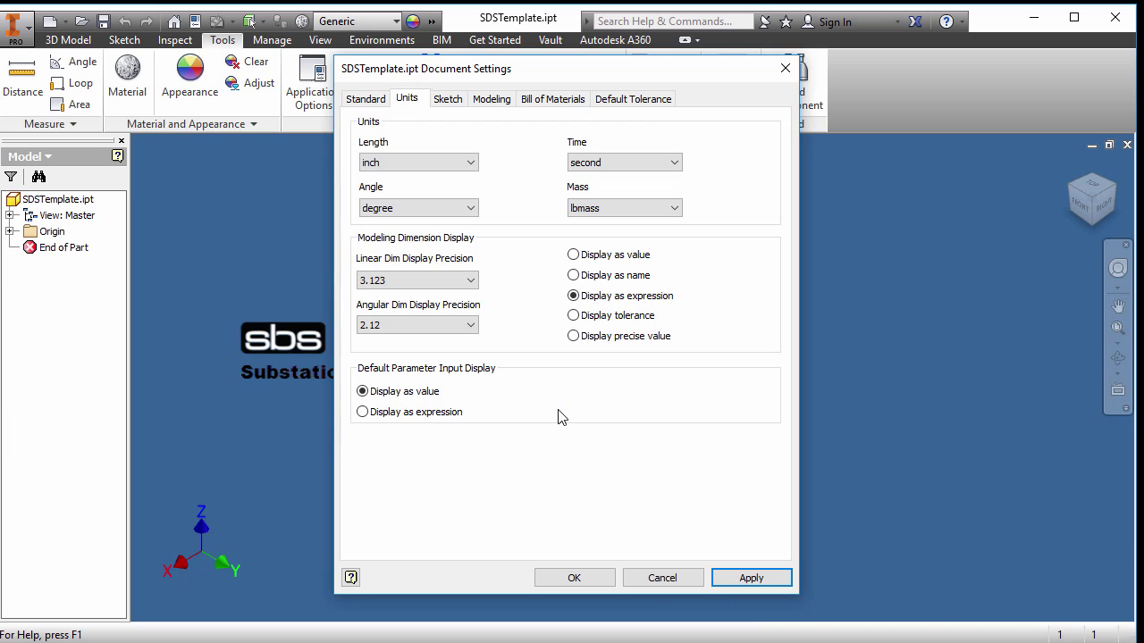
left_click(459, 106)
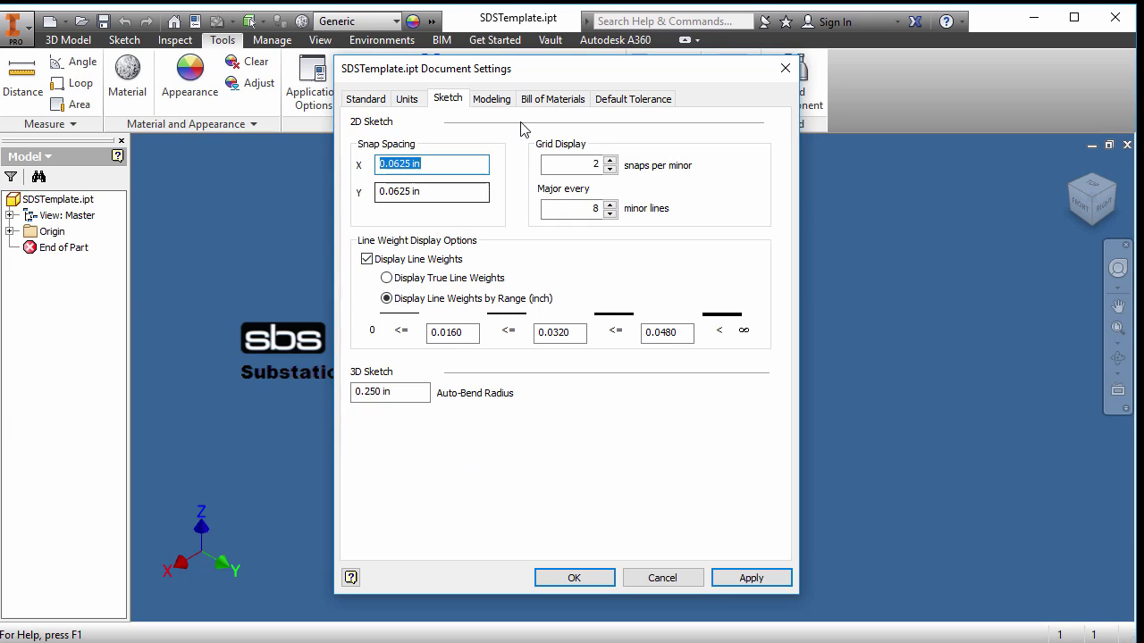
Uncheck Advanced Feature Validation, review UCS, BOM and Tolerance settings, then apply and close
left_click(498, 106)
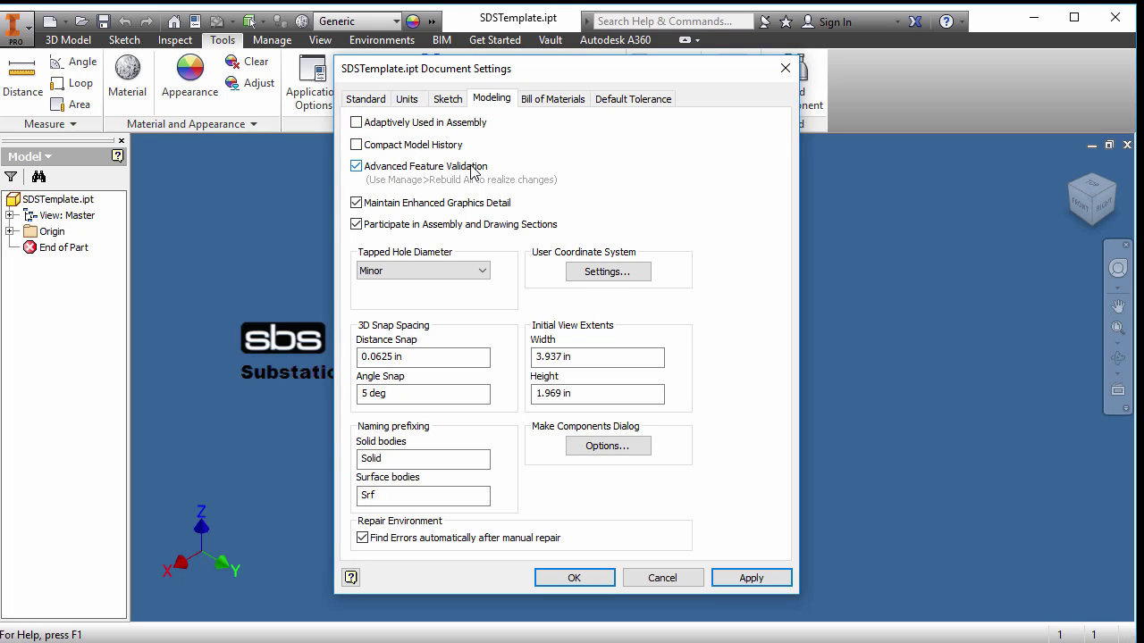
left_click(356, 166)
left_click(580, 280)
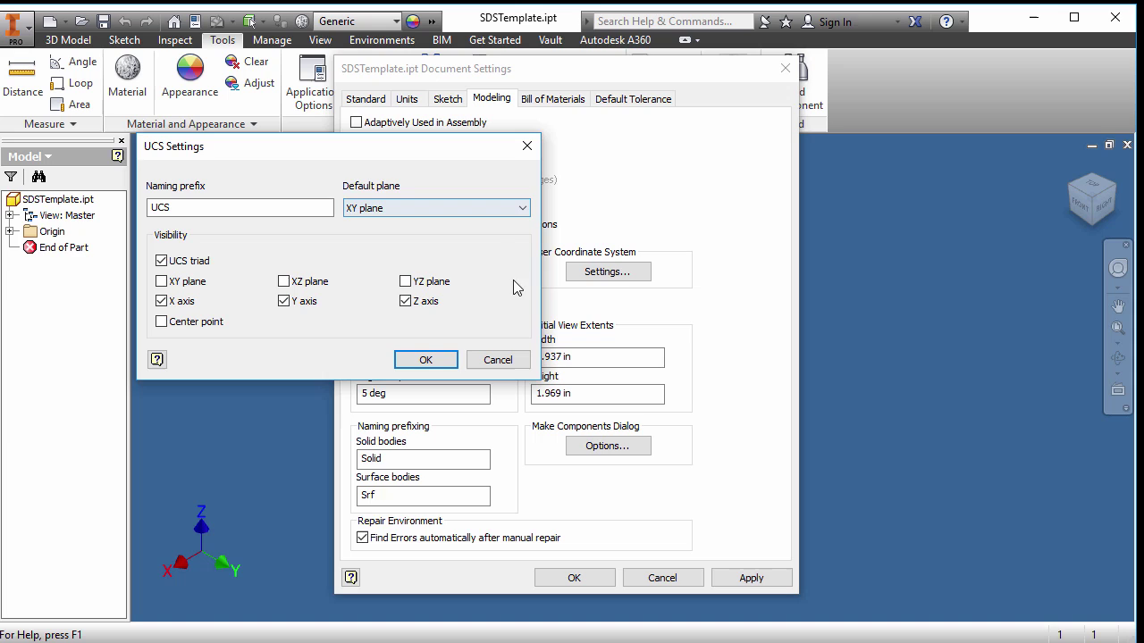
left_click(500, 360)
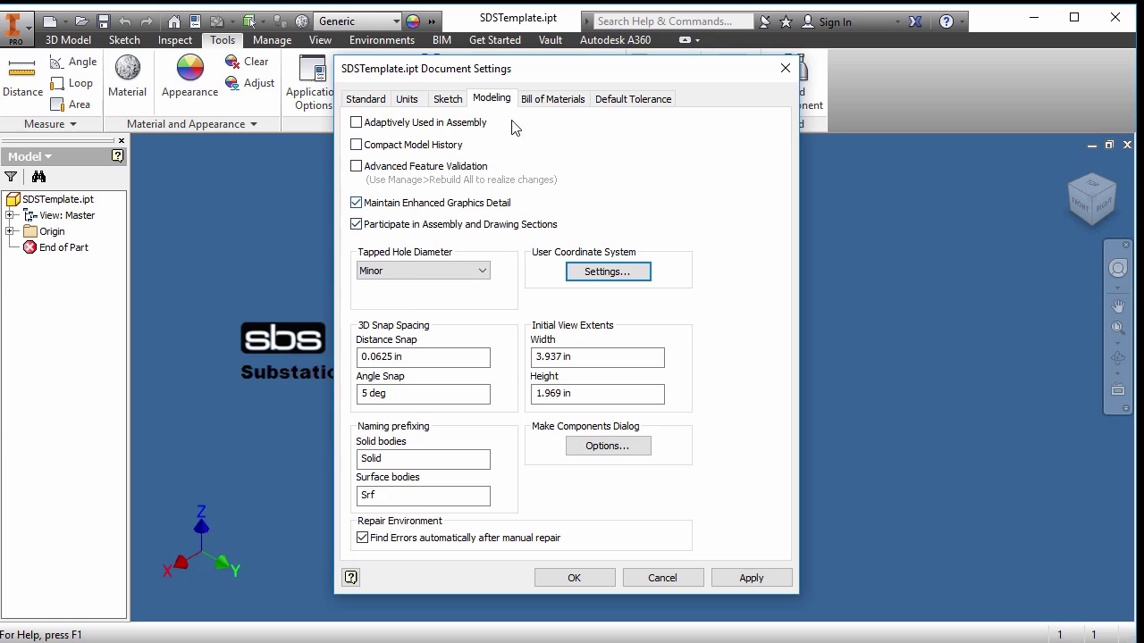
left_click(547, 100)
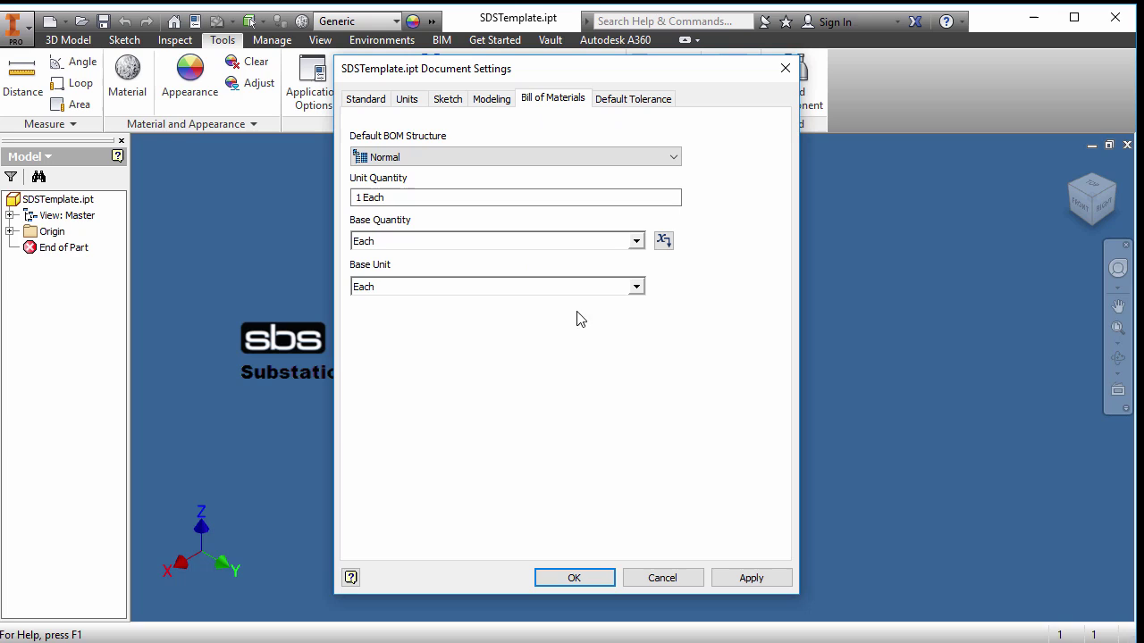
left_click(627, 100)
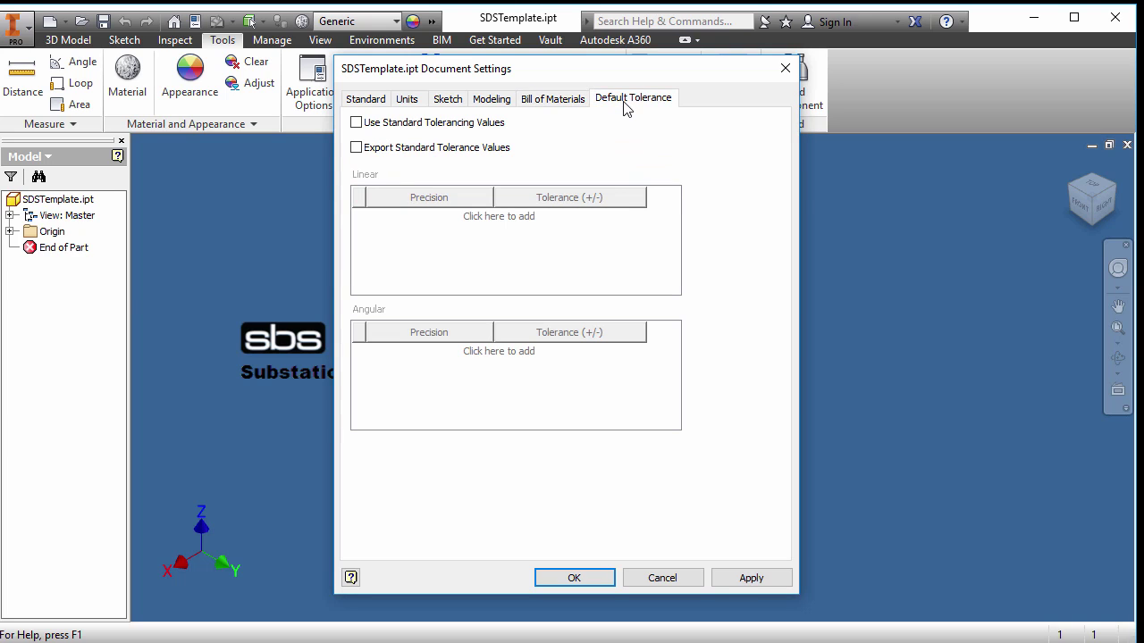
left_click(732, 578)
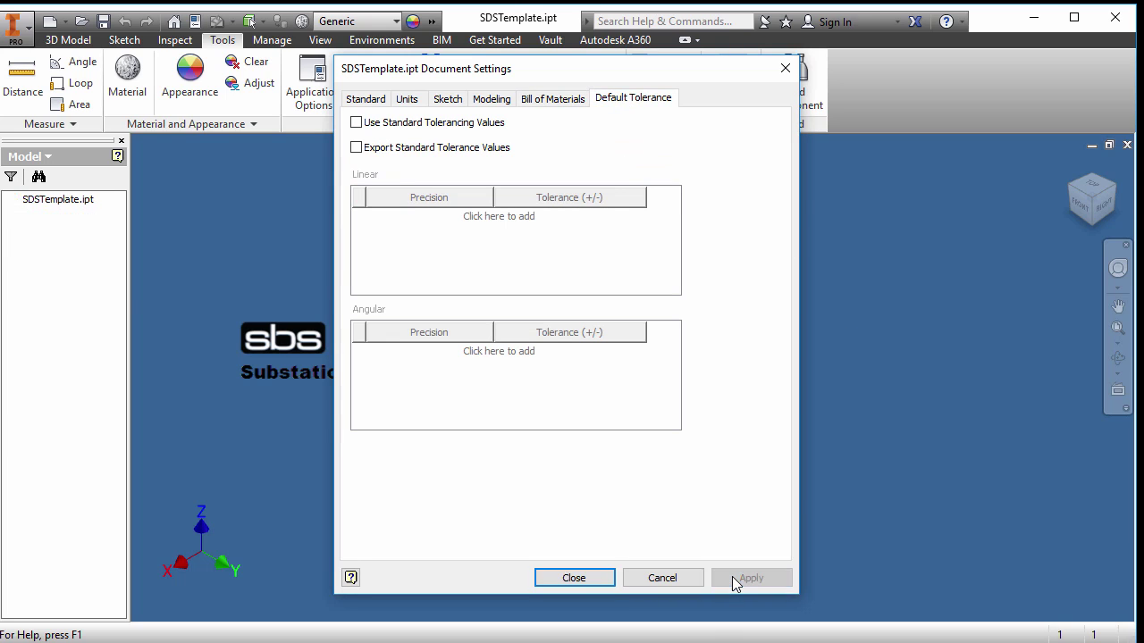
left_click(575, 579)
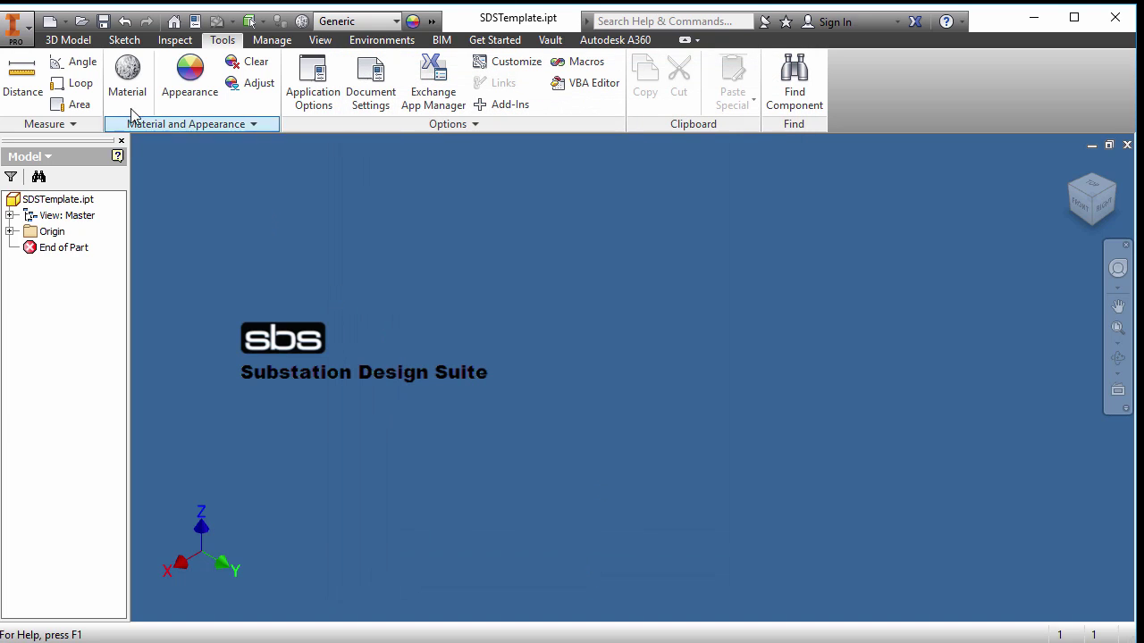
Save SDSTemplate.ipt, then open the Standard.iam assembly template from OutOfTheBox
left_click(104, 22)
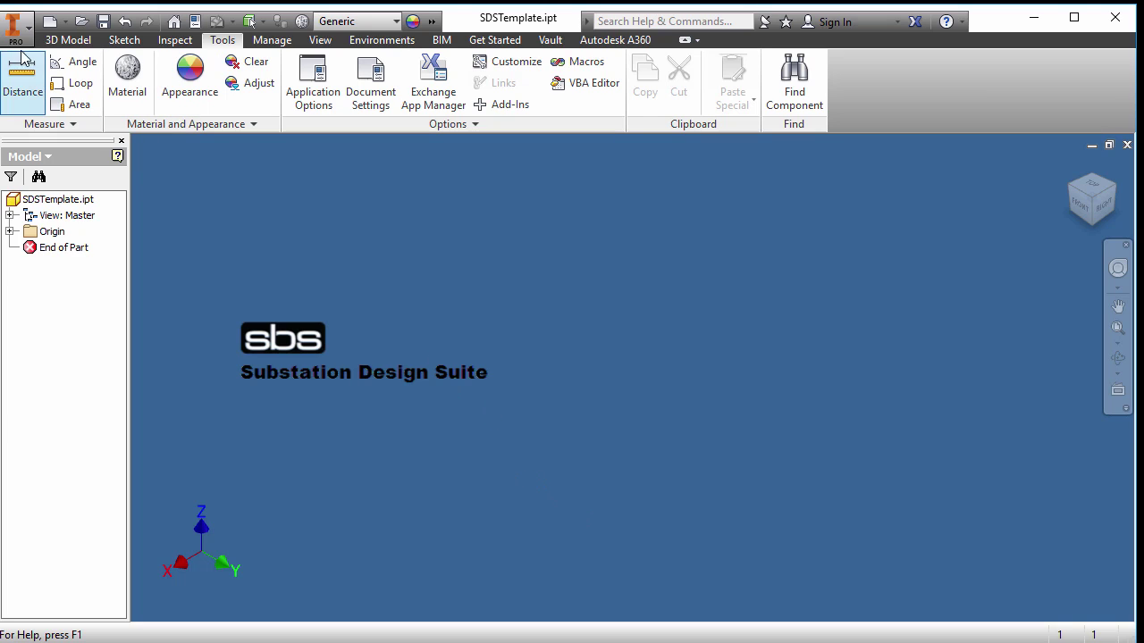
left_click(79, 24)
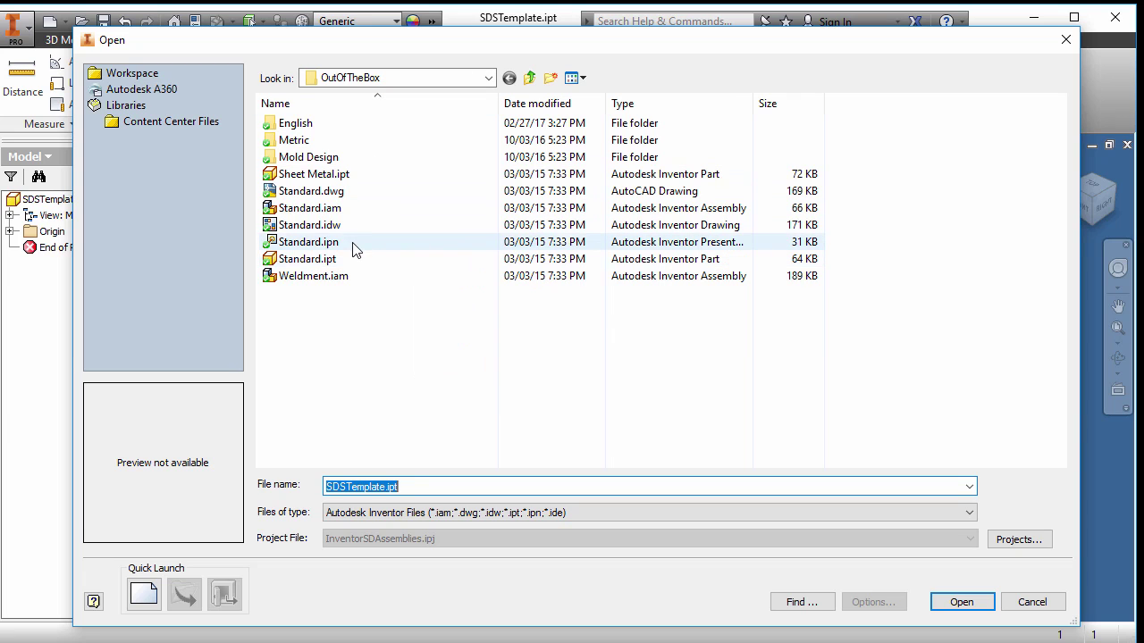
left_click(346, 209)
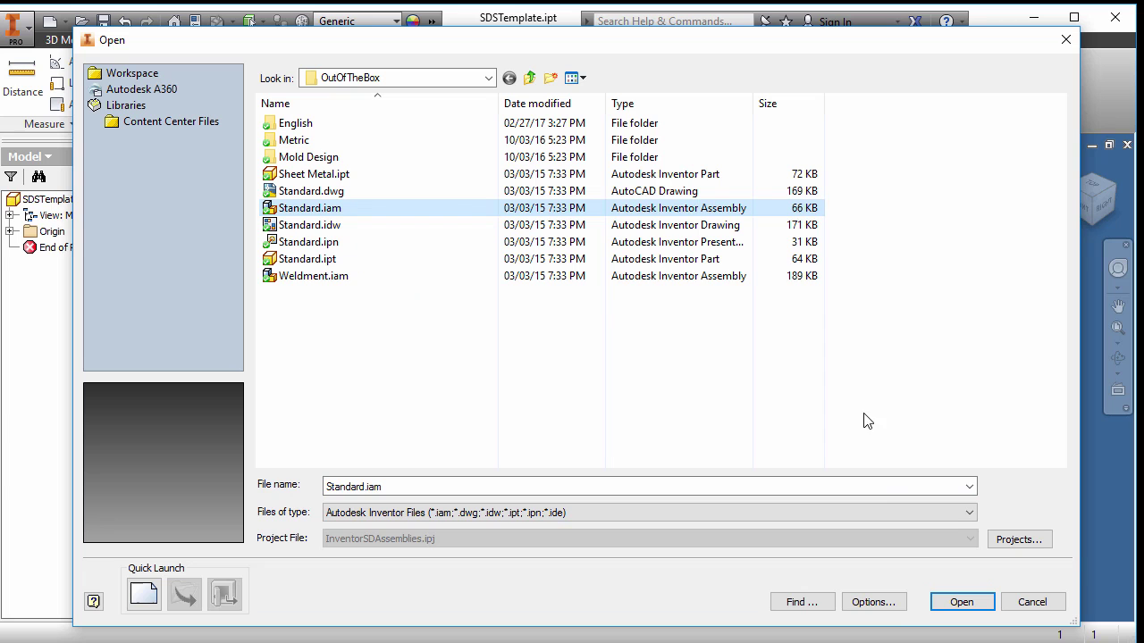
left_click(940, 612)
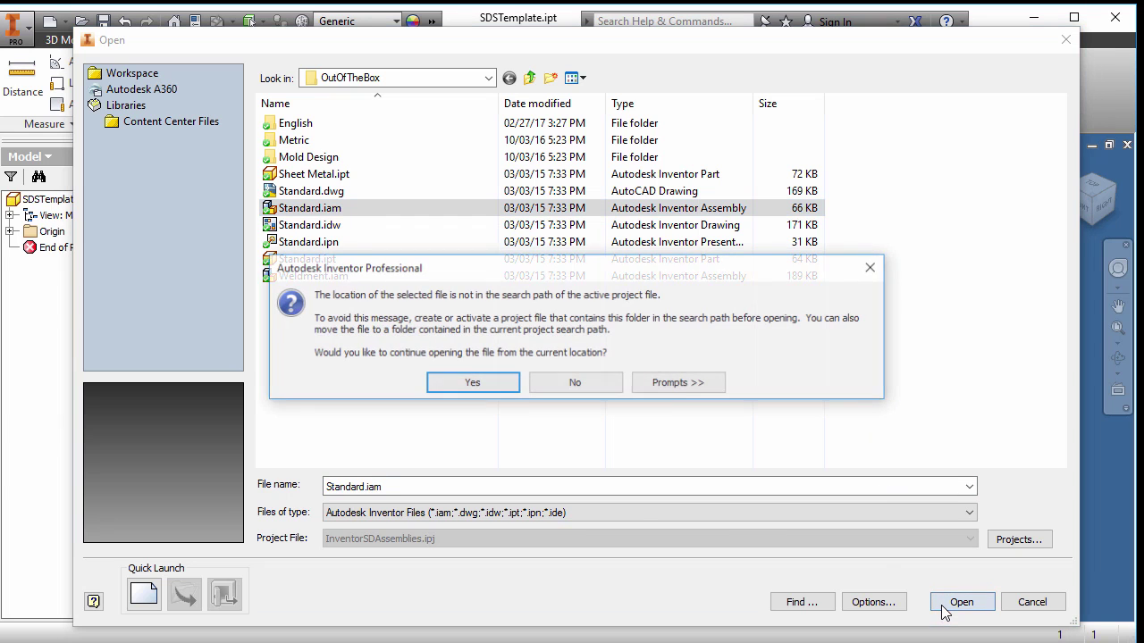
Confirm opening Standard.iam and set the Z-up right-side view as the front view
left_click(507, 382)
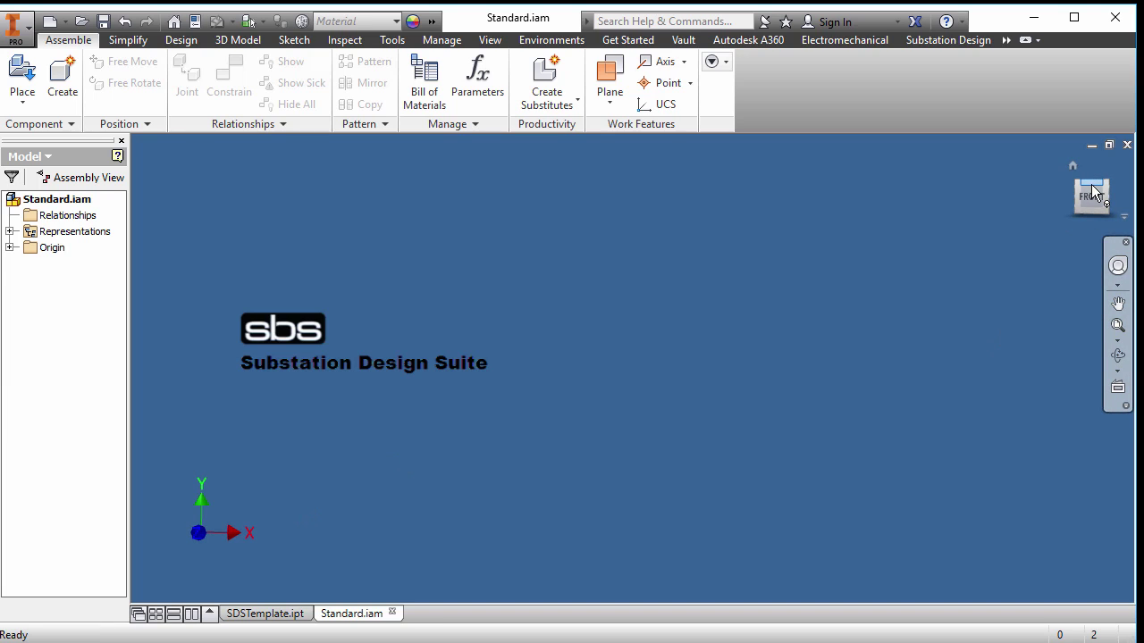
middle_click_drag(878, 316, 853, 323, "shift")
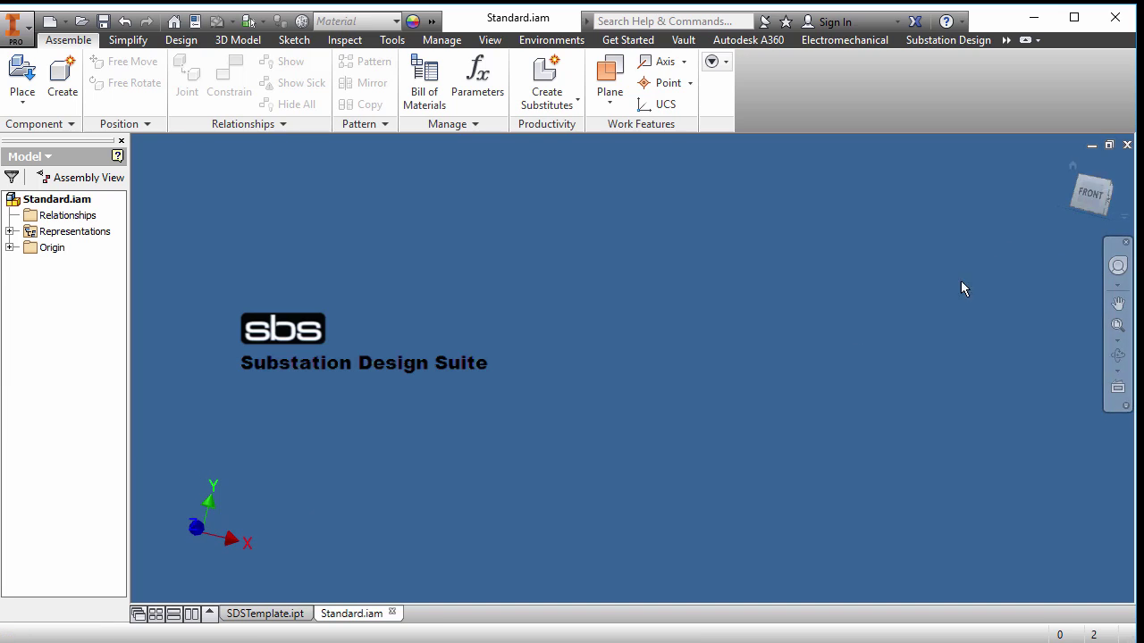
middle_click_drag(807, 366, 766, 391, "shift")
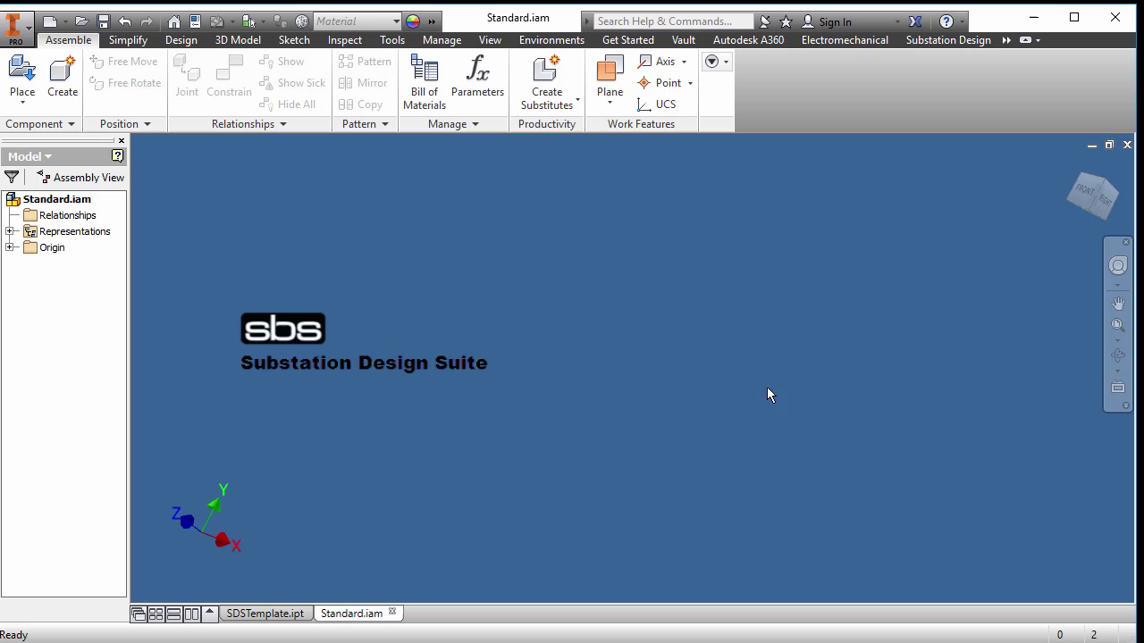
left_click(1099, 202)
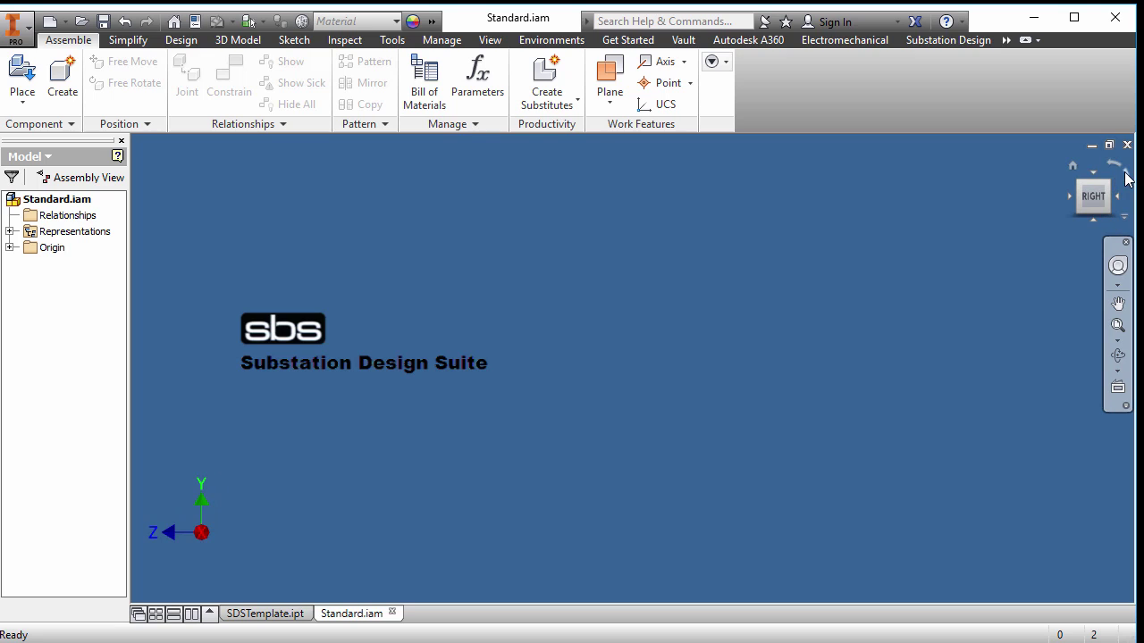
left_click(1126, 174)
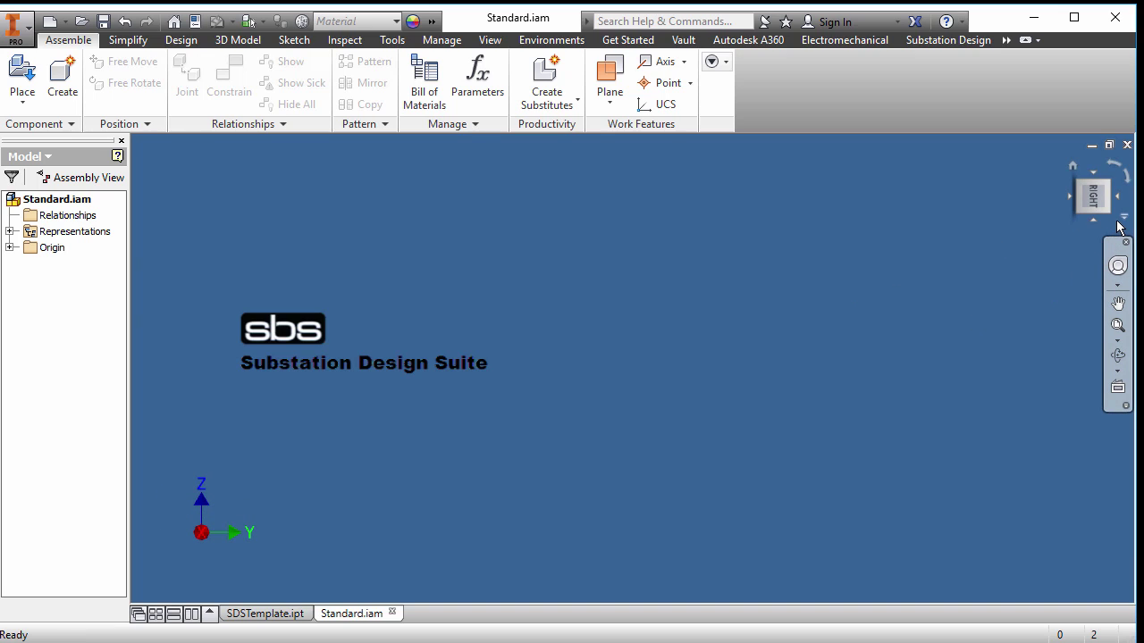
left_click(1126, 222)
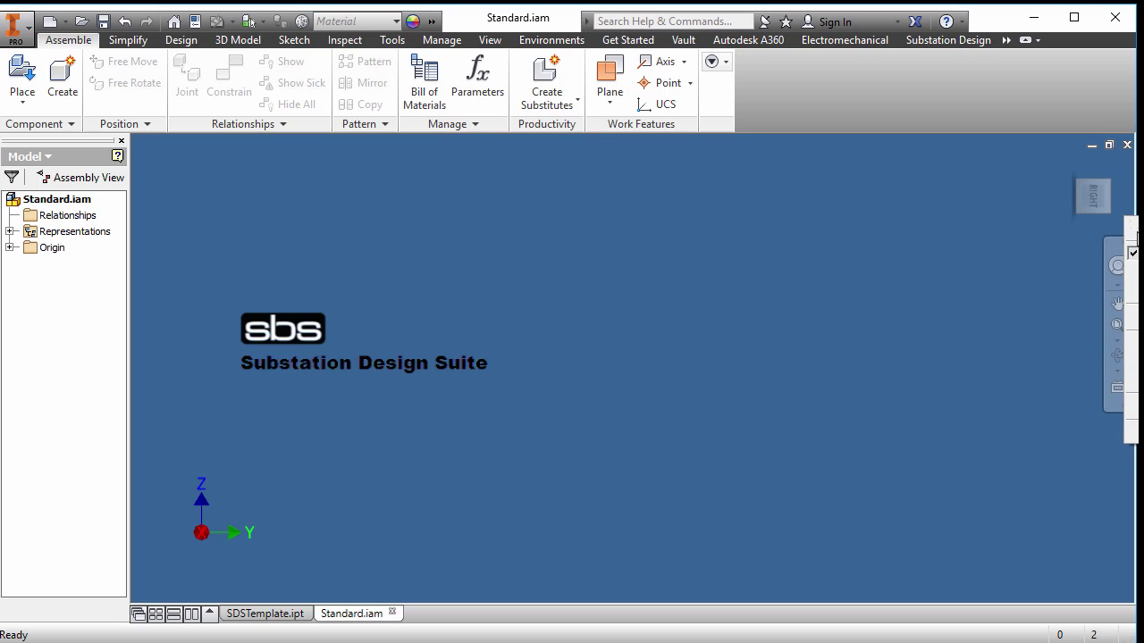
mouse_move(1132, 360)
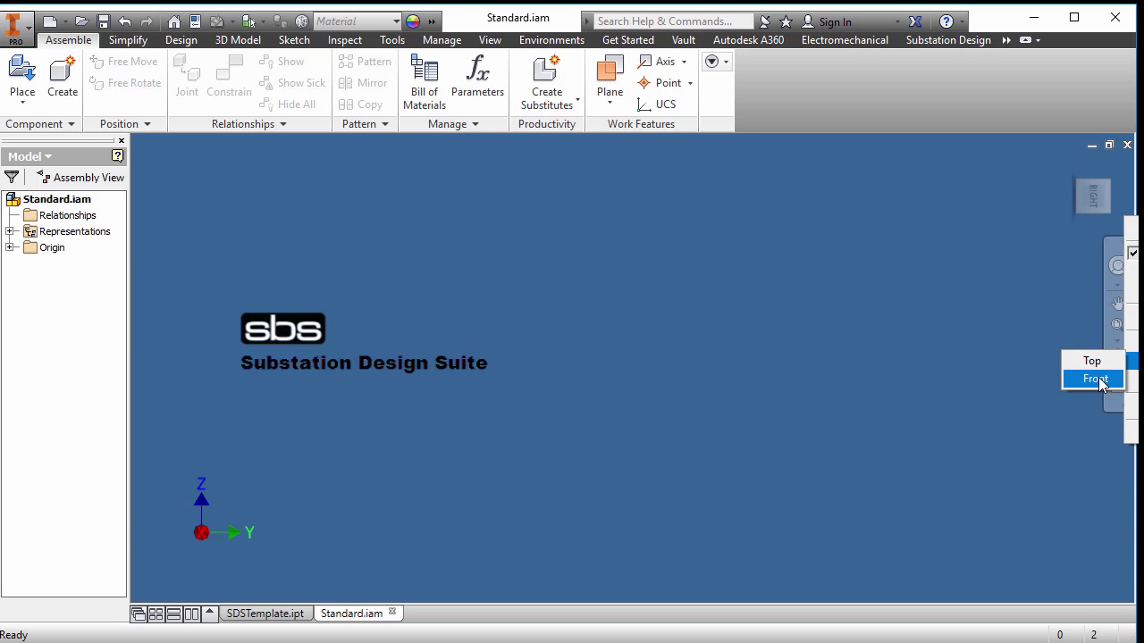
left_click(1094, 379)
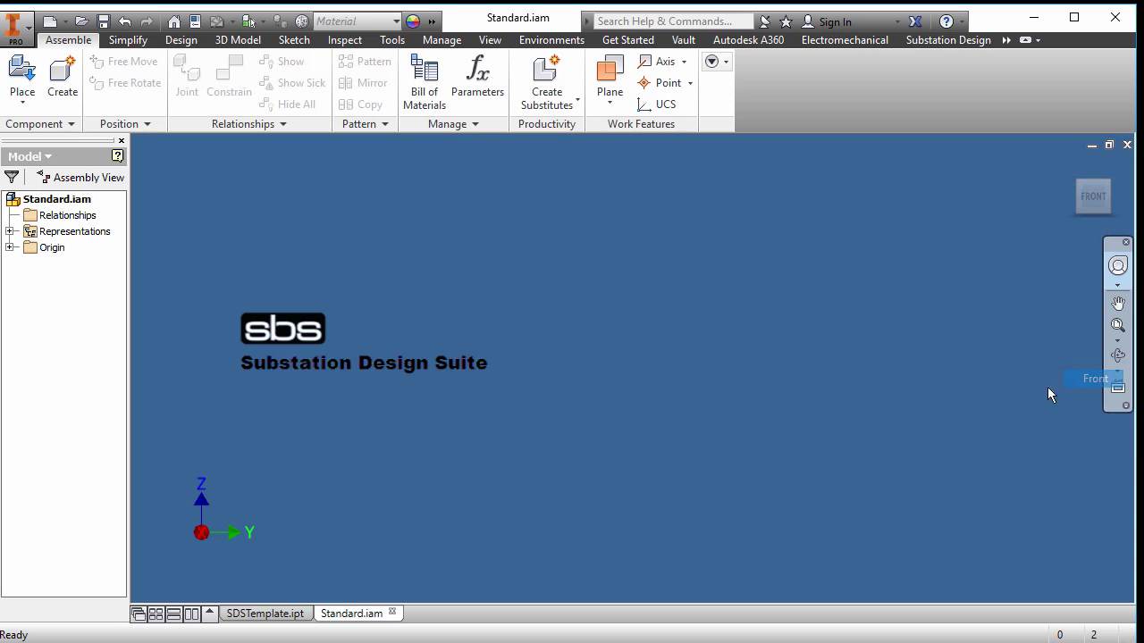
Set the isometric corner view as the home view with Fit to View
left_click(1108, 184)
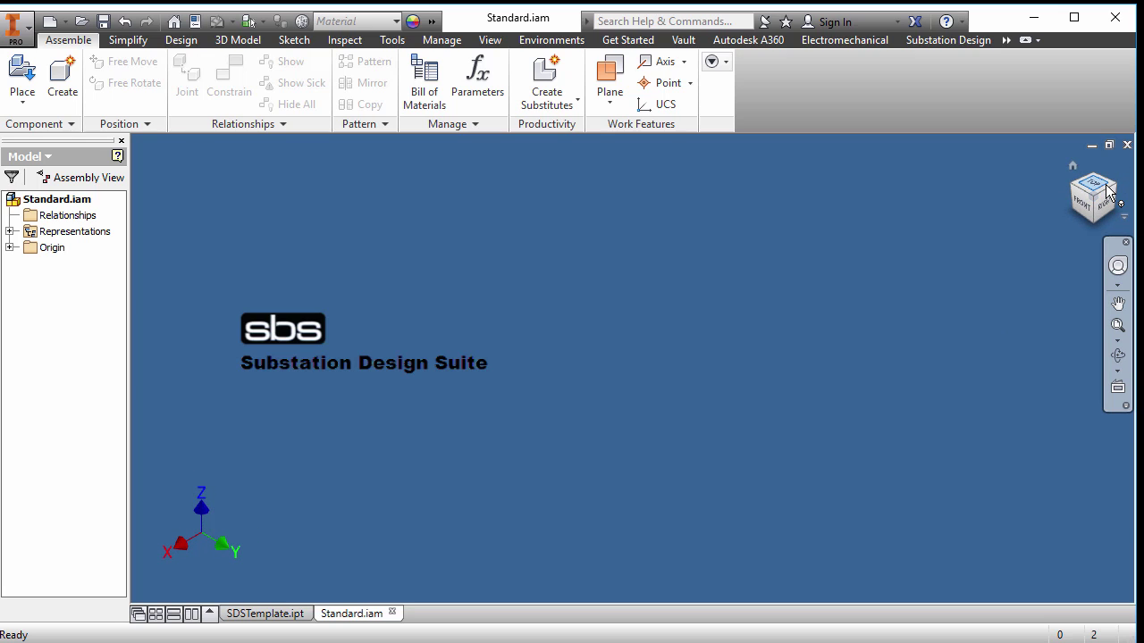
left_click(1124, 216)
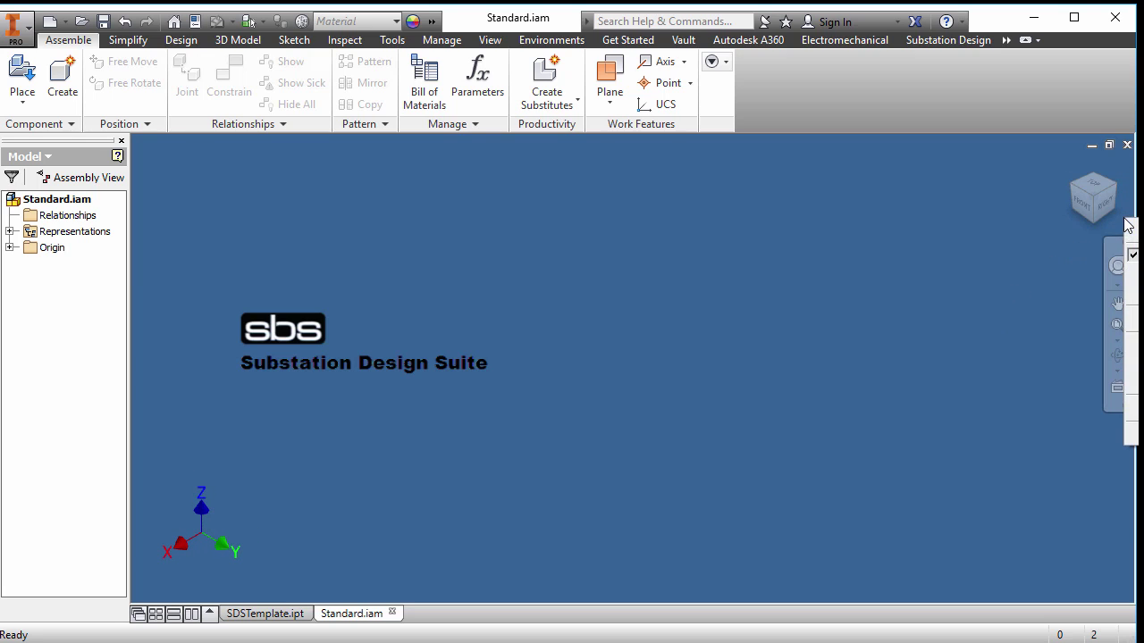
mouse_move(1132, 344)
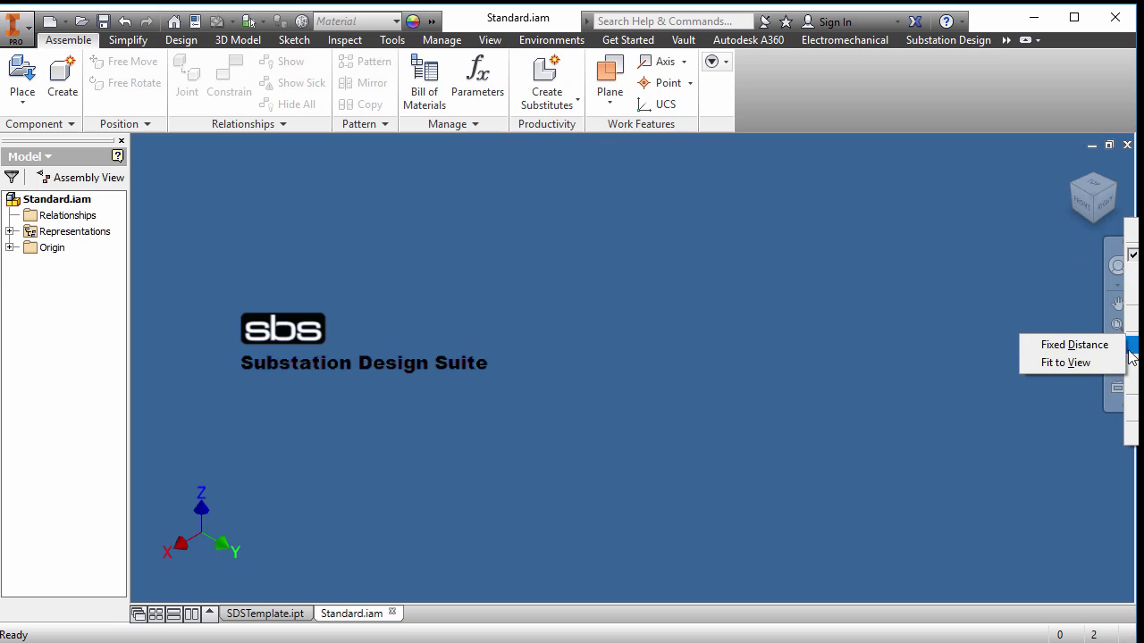
left_click(1075, 365)
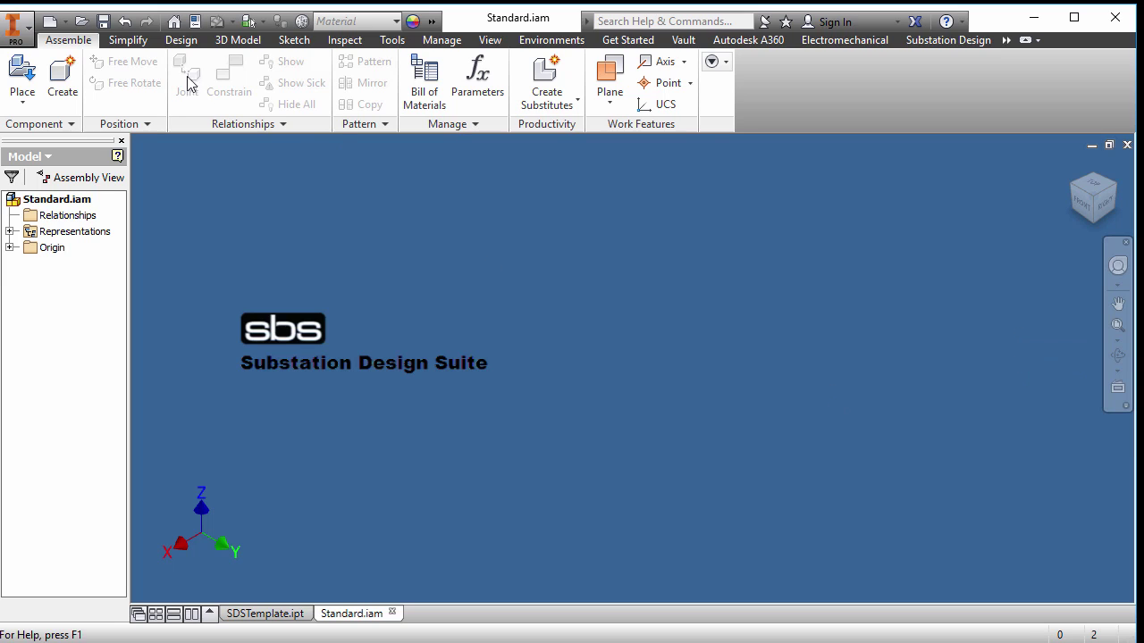
Save the assembly as SDSTemplate.iam in Templates, accepting the outside-project warning
left_click(30, 34)
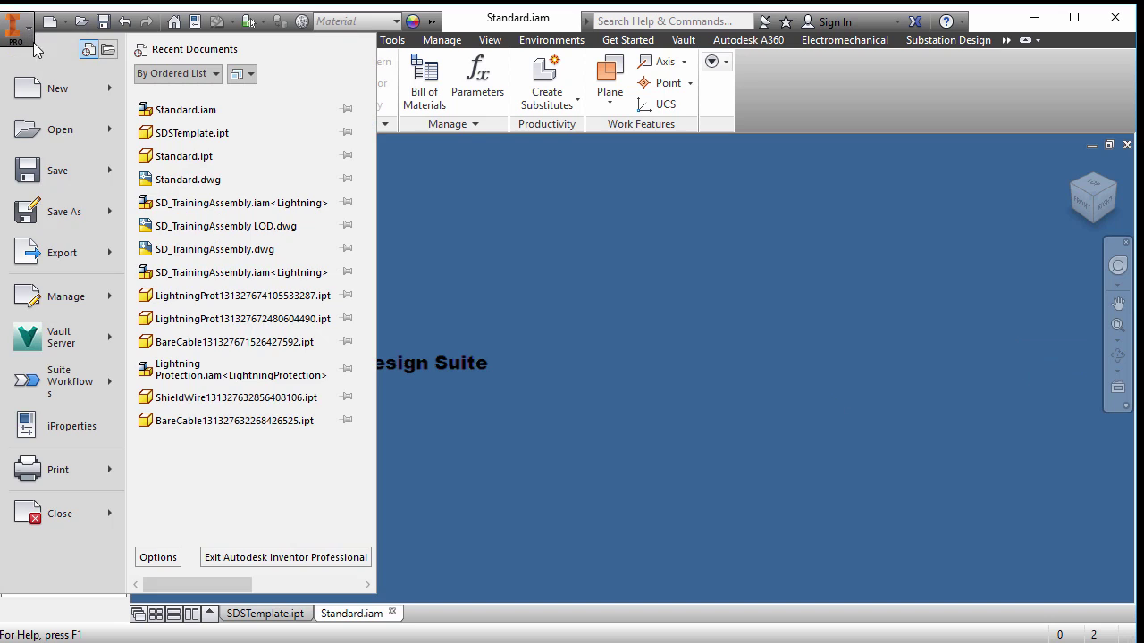
left_click(96, 214)
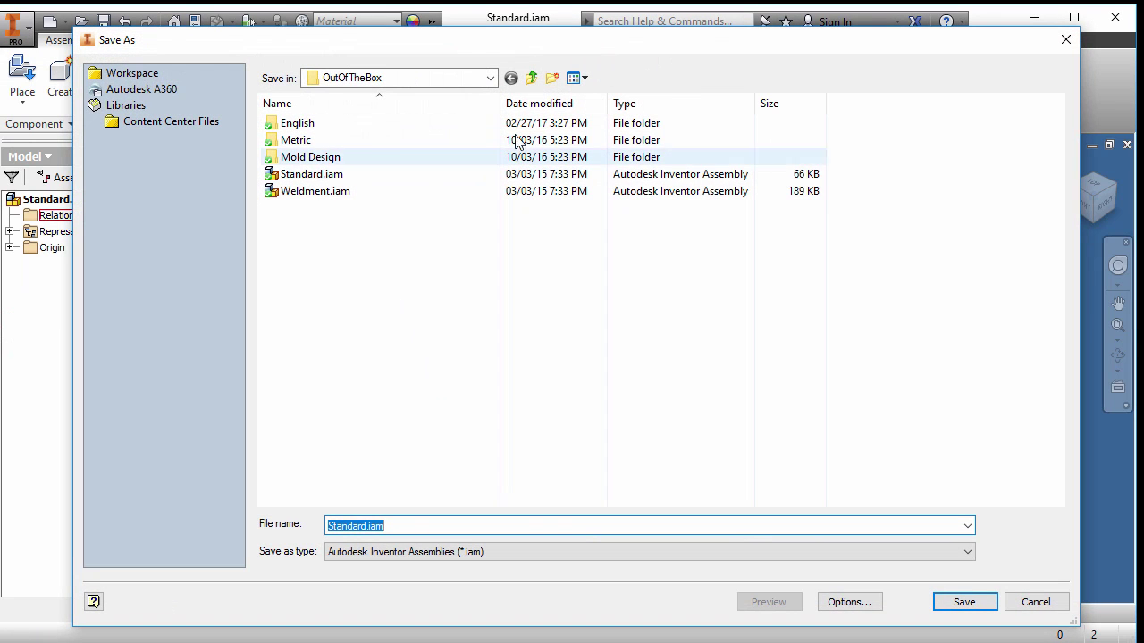
left_click(532, 78)
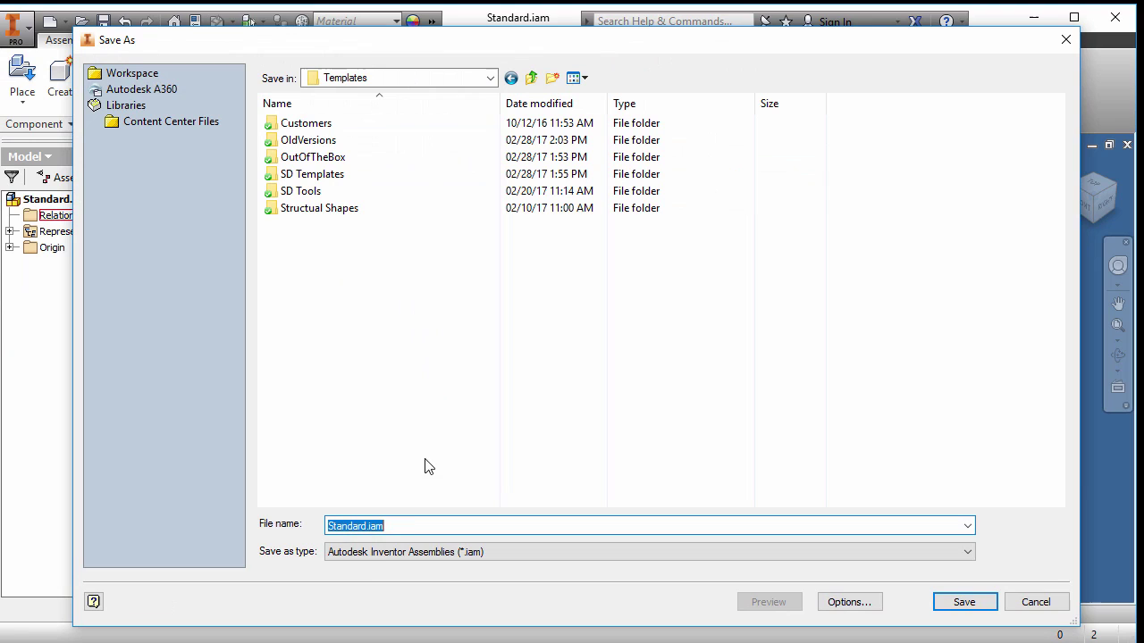
left_click(365, 525)
left_click_drag(365, 525, 303, 529)
type("SDSTemplate")
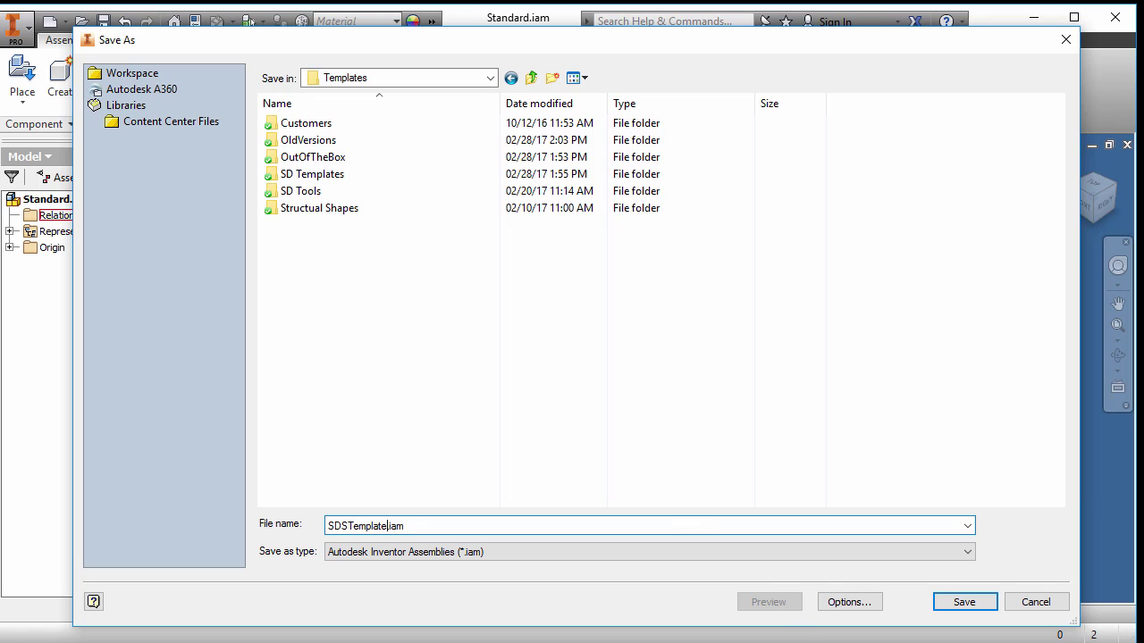
left_click(962, 604)
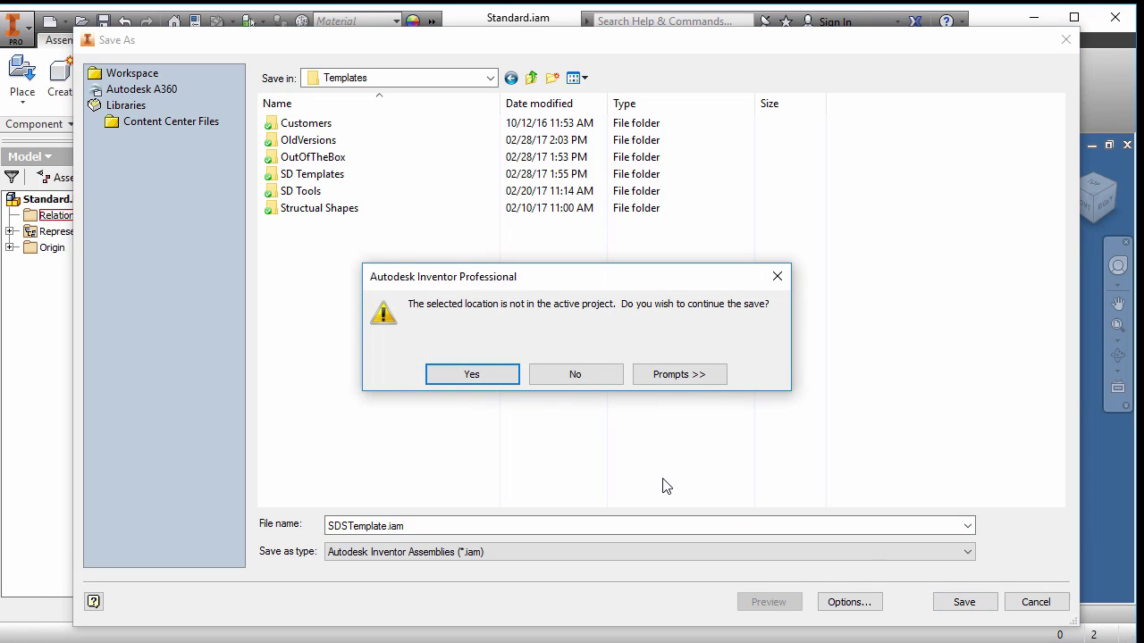
left_click(483, 375)
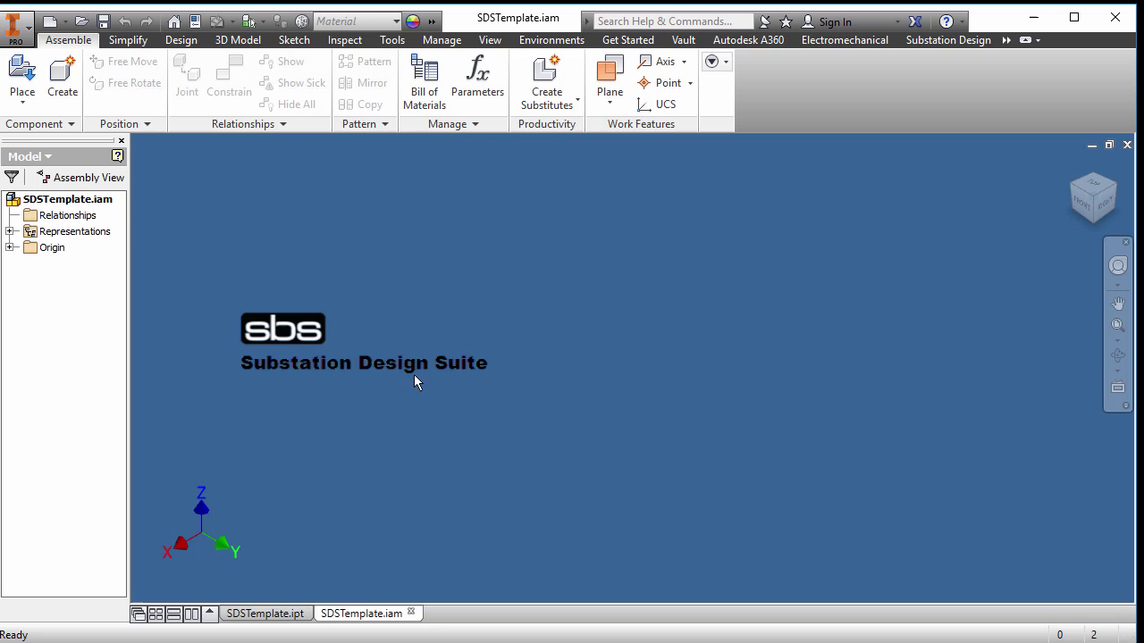
In Document Settings, display dimensions as expressions and uncheck Advanced Feature Validation
left_click(390, 40)
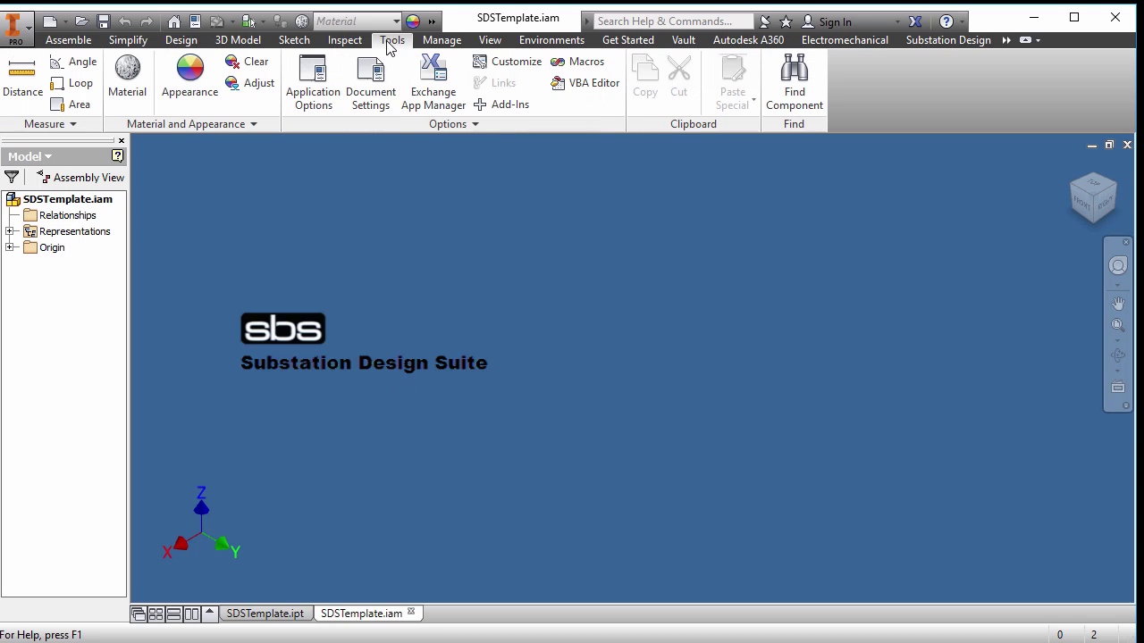
left_click(370, 85)
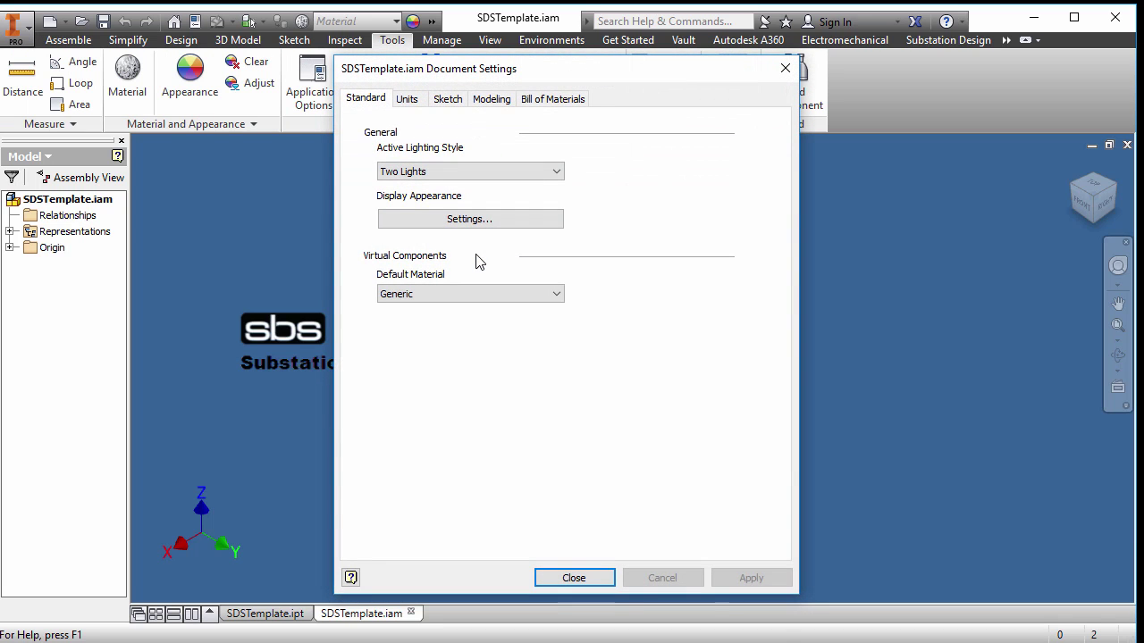
left_click(405, 100)
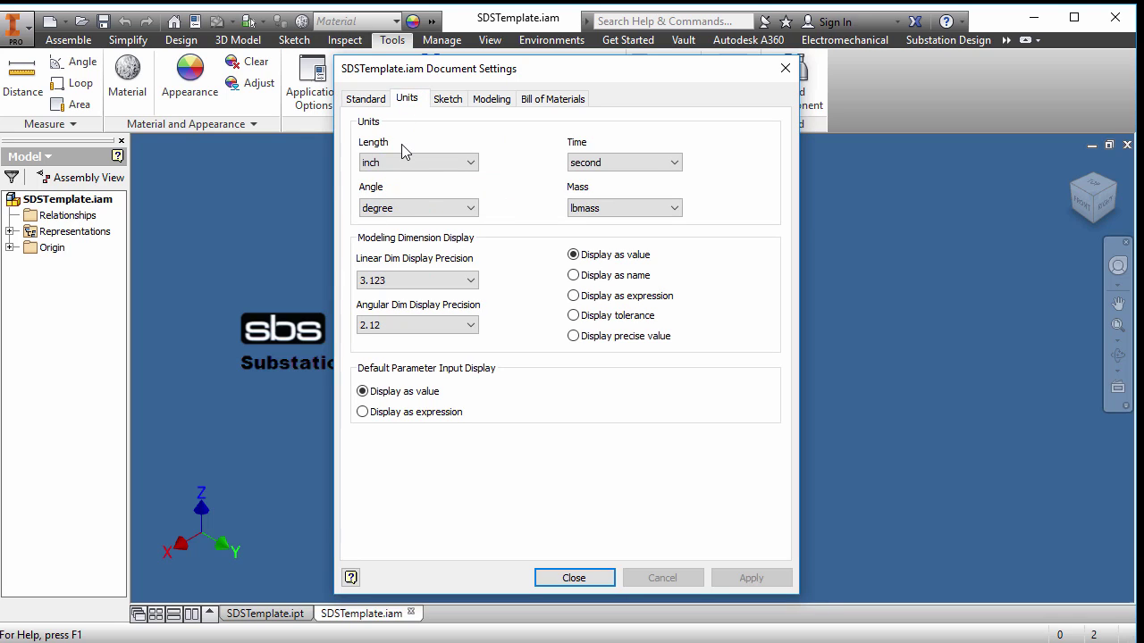
left_click(573, 297)
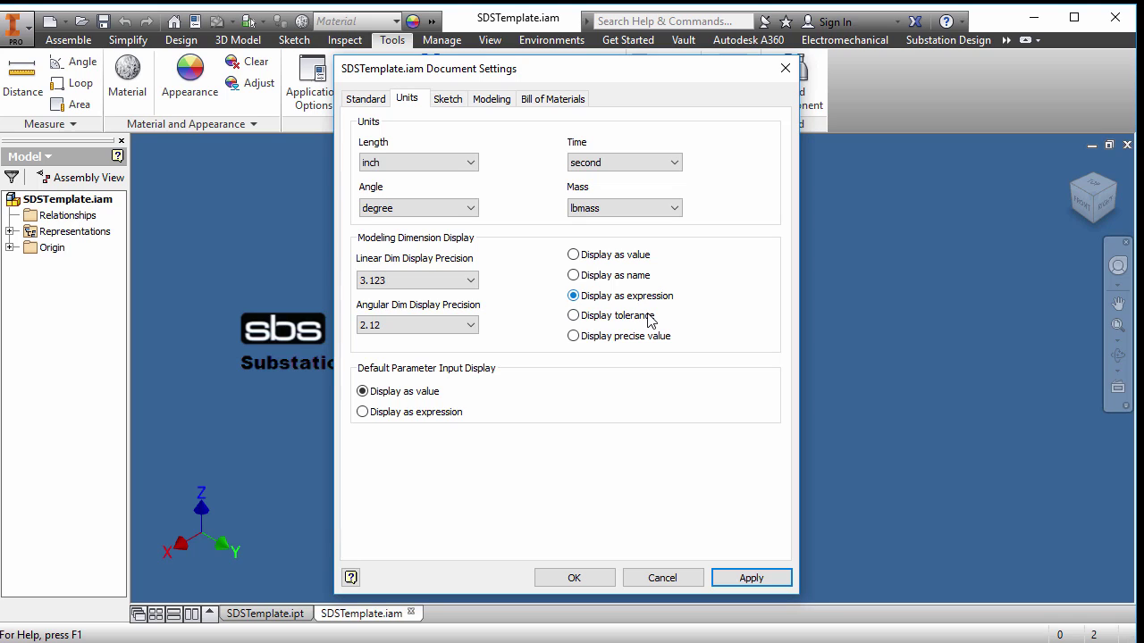
left_click(447, 98)
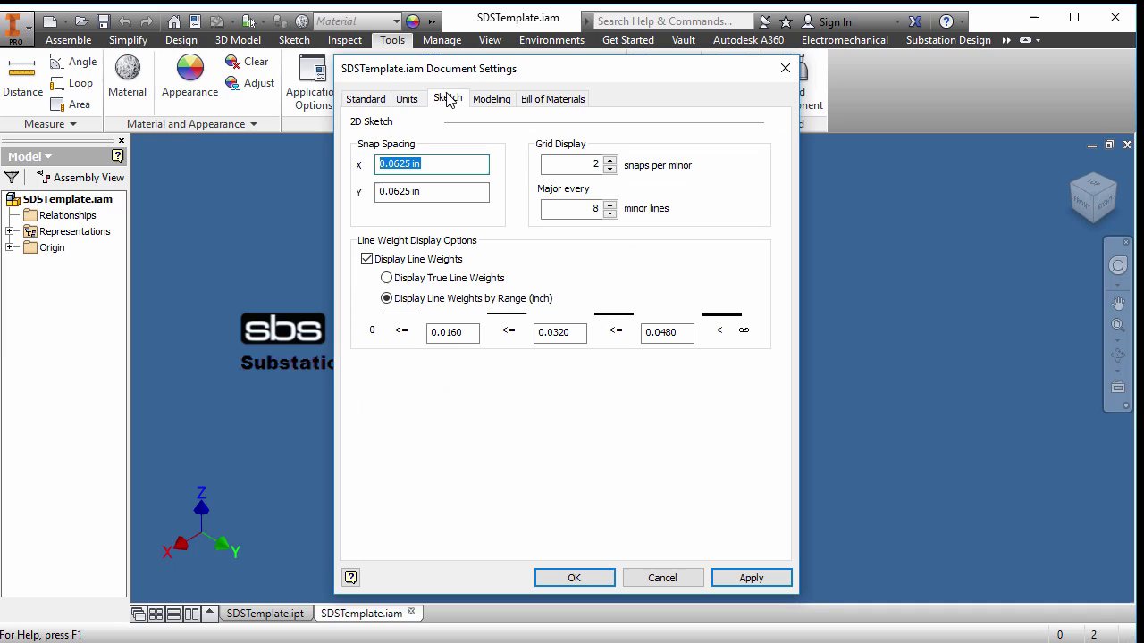
left_click(504, 101)
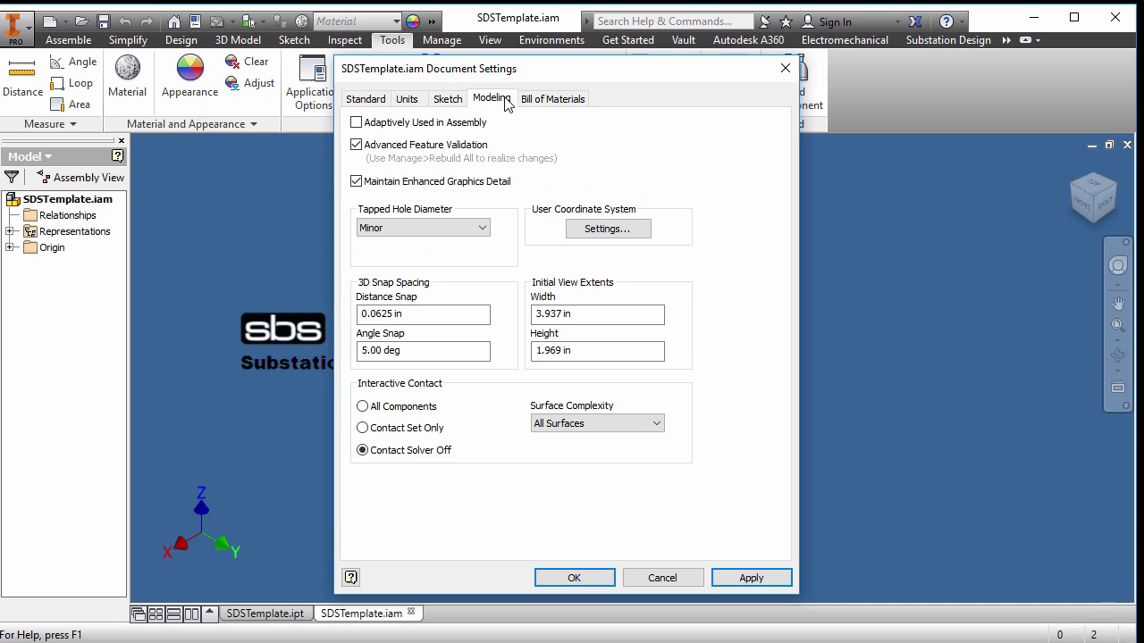
left_click(359, 145)
Keep the default BOM structure at Normal, apply and close the settings, and save the assembly
left_click(549, 104)
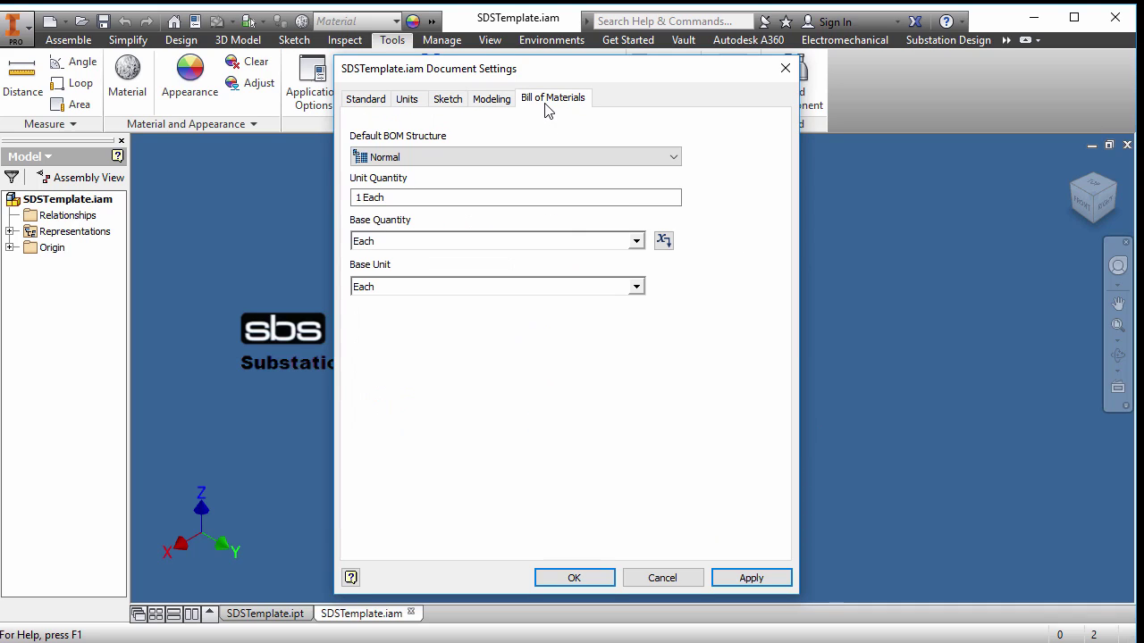
left_click(441, 157)
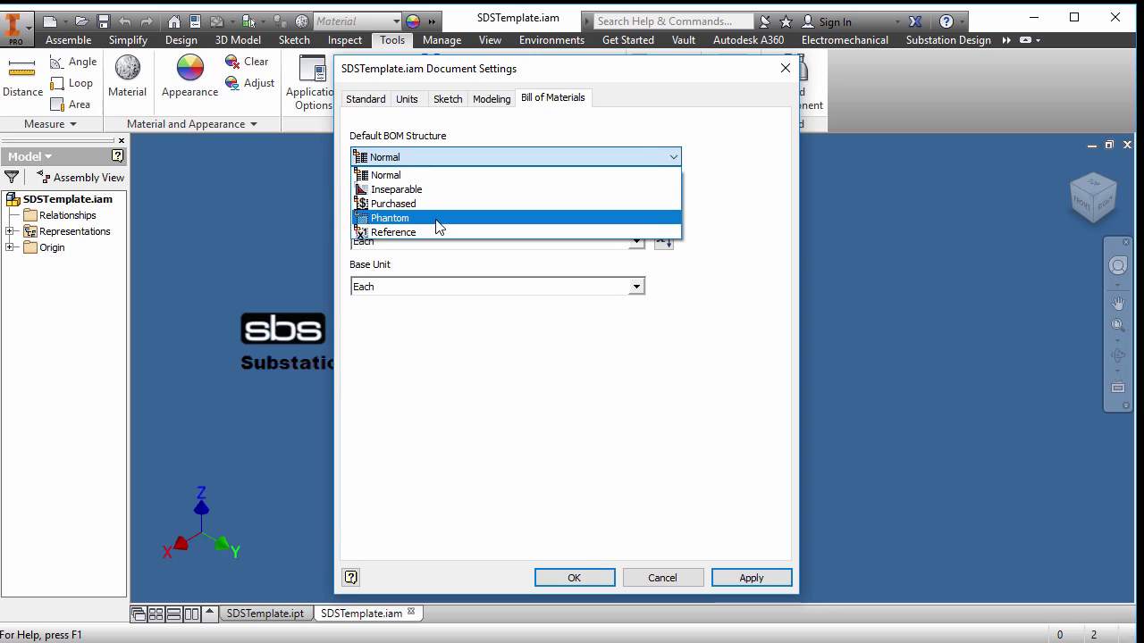
left_click(435, 154)
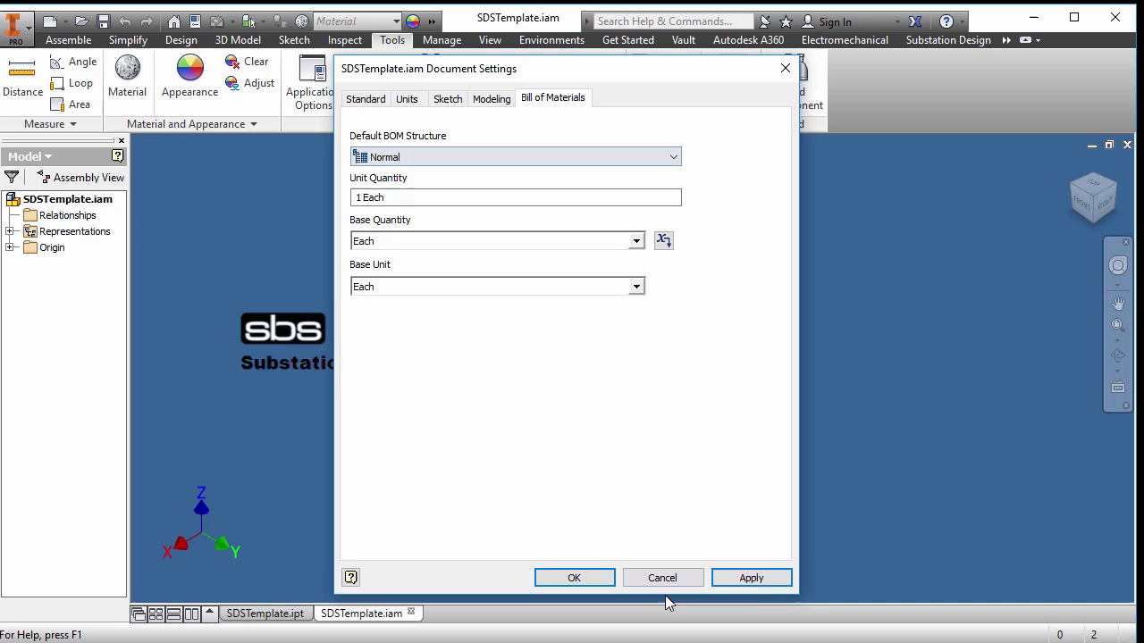
left_click(752, 578)
left_click(590, 578)
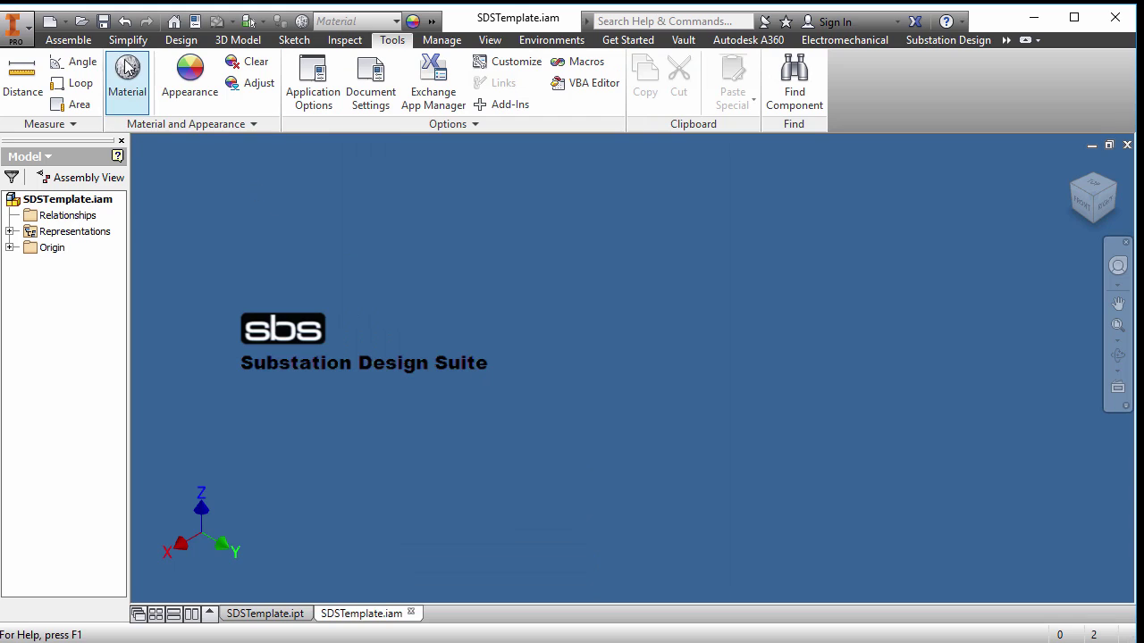
left_click(107, 27)
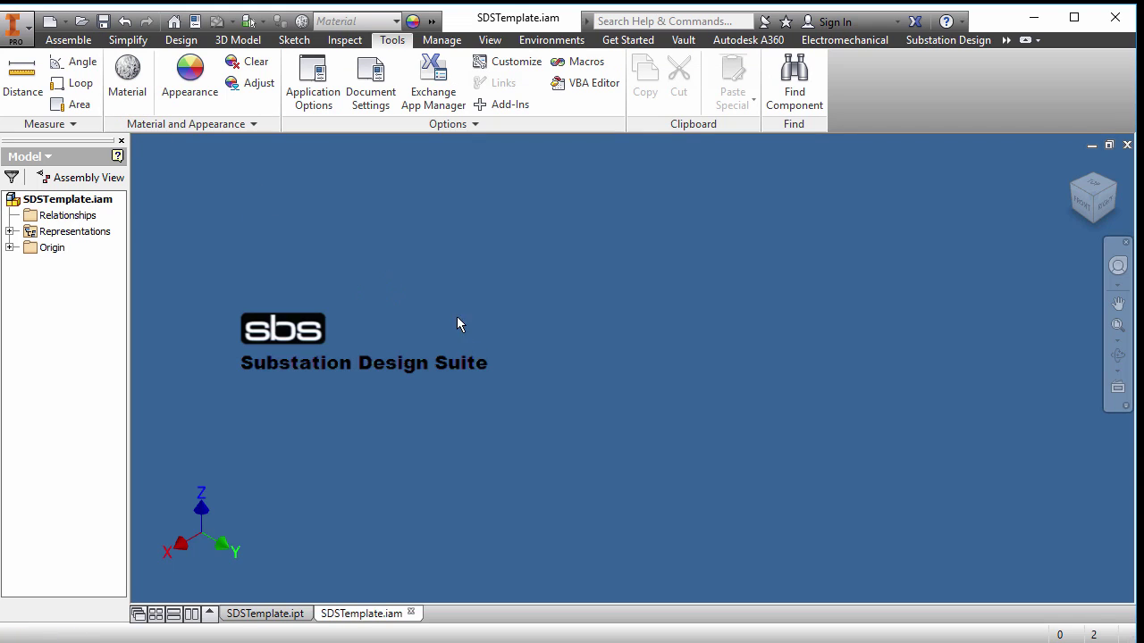
In the SDSTemplate assembly's iProperties, clear Author and set Company to 'Company name'
left_click(276, 613)
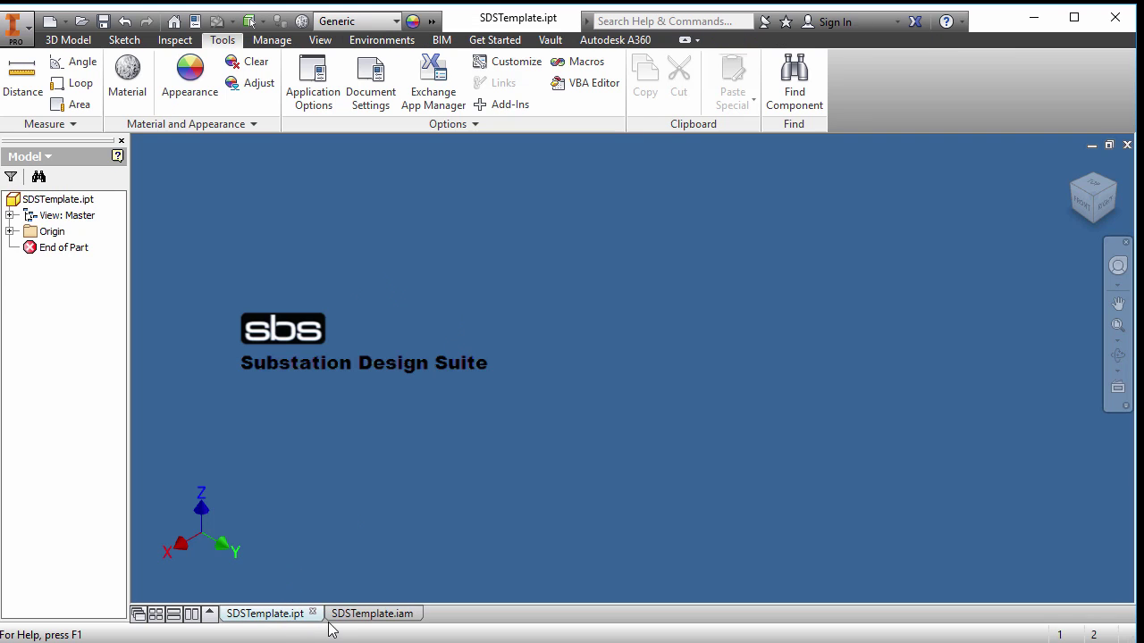
left_click(353, 616)
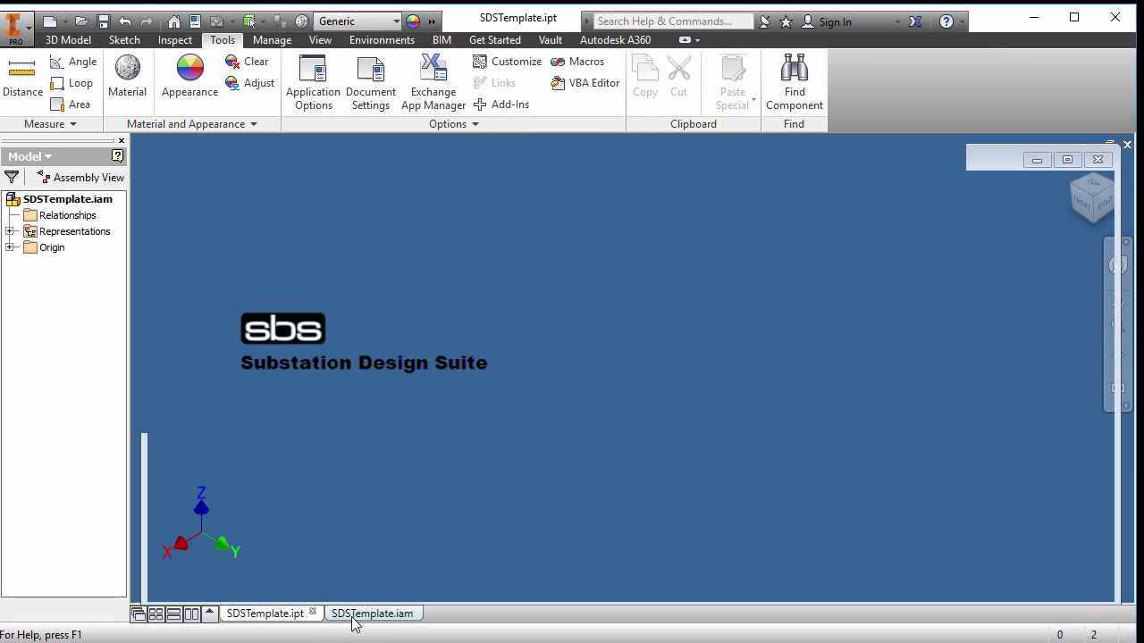
left_click(194, 20)
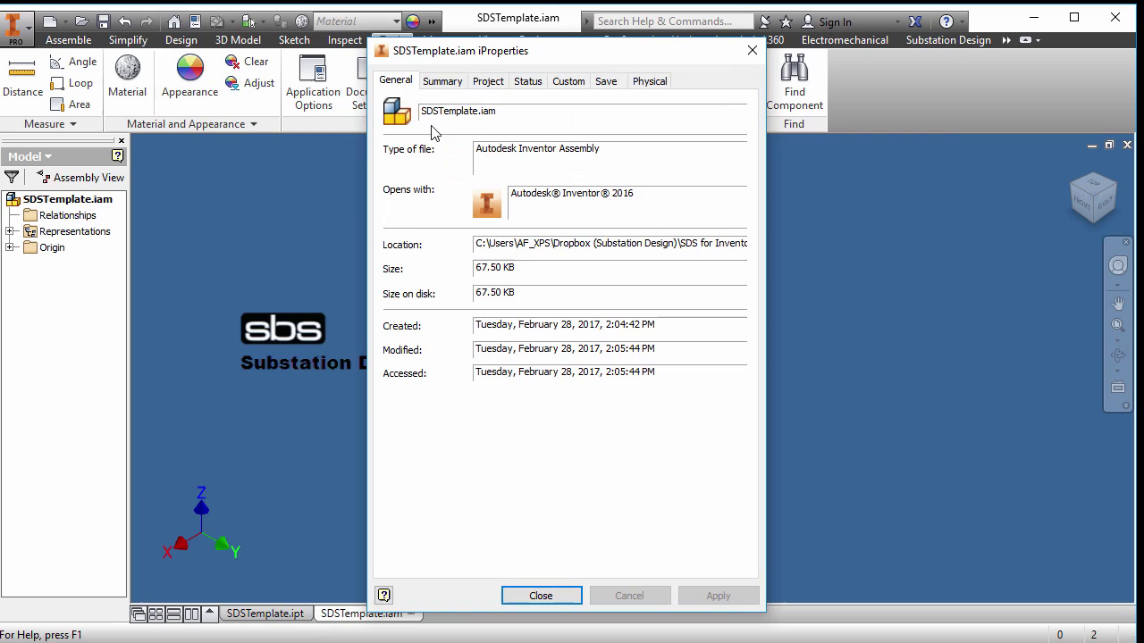
left_click(442, 82)
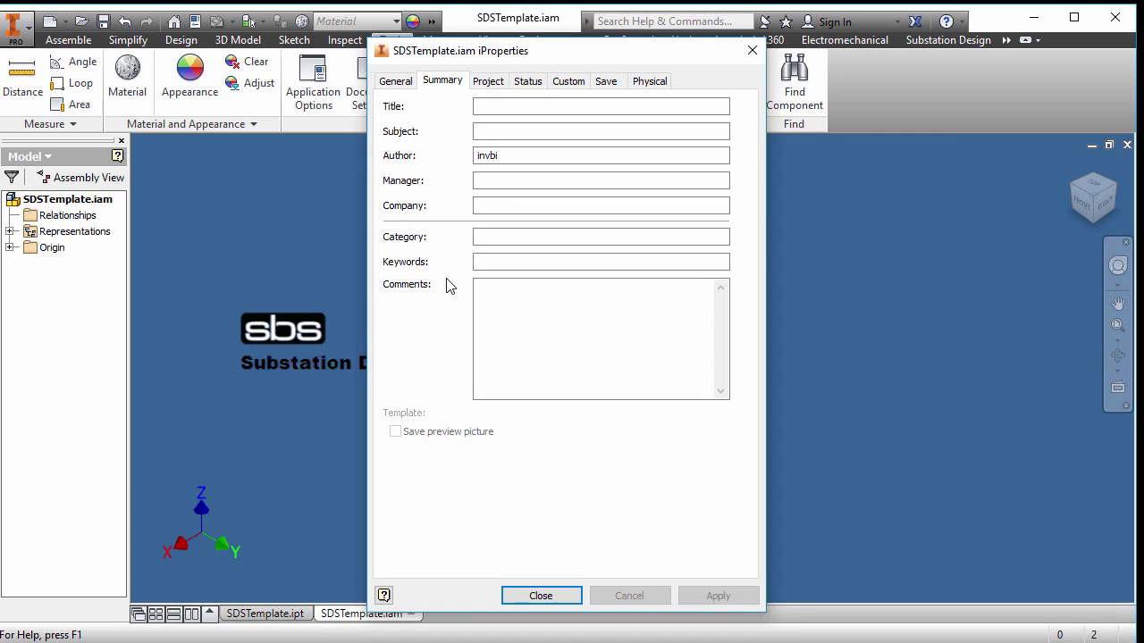
left_click_drag(509, 155, 447, 152)
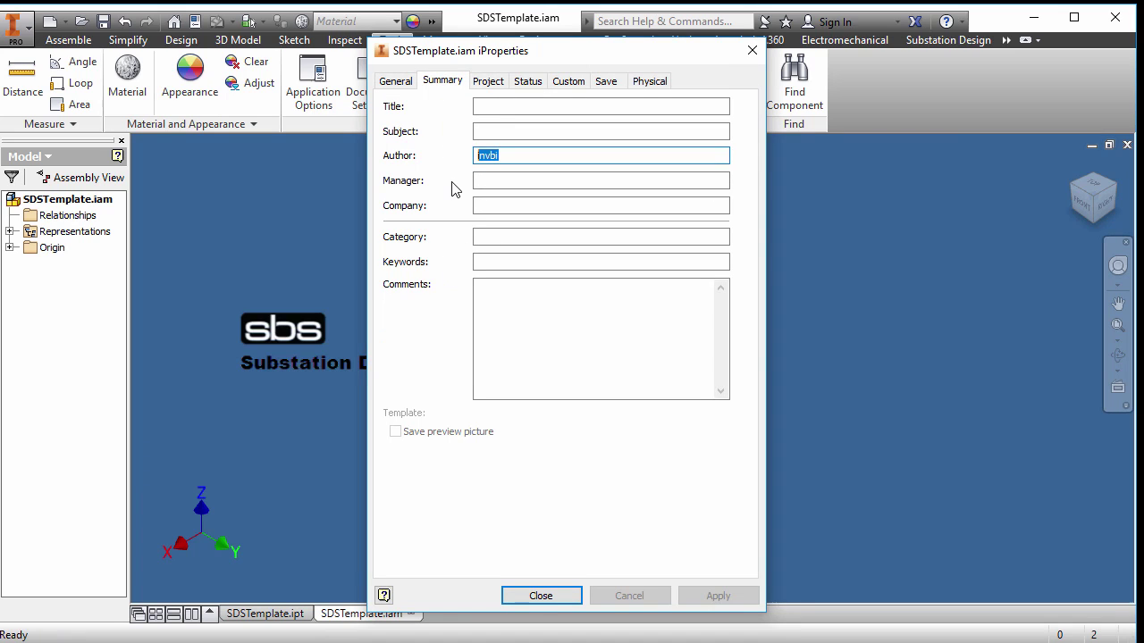
key("BackSpace")
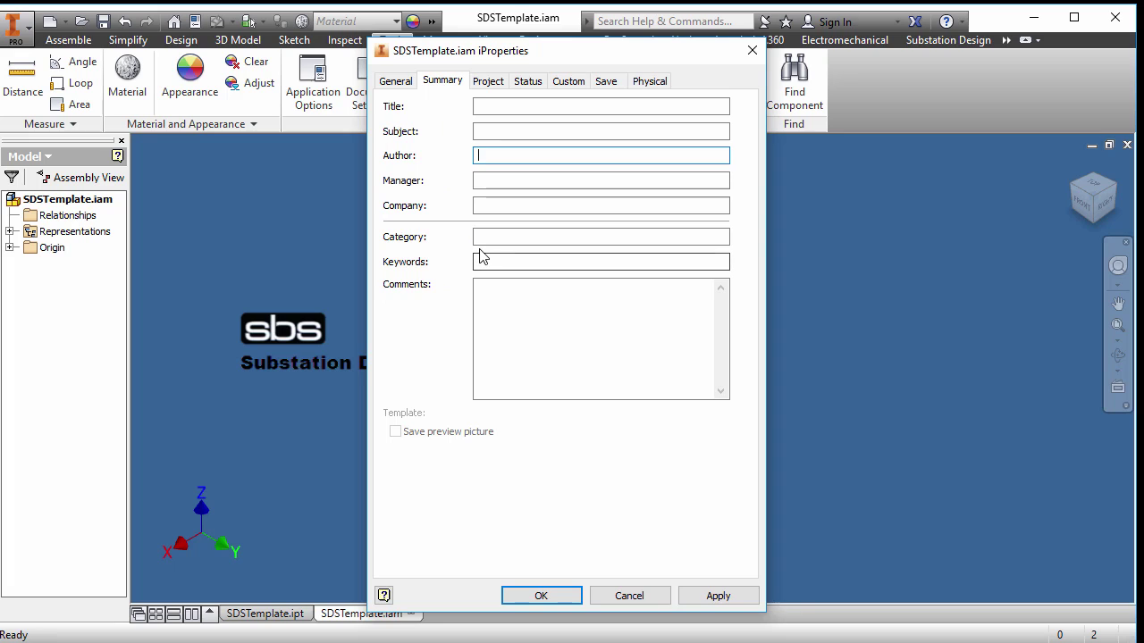
left_click(484, 206)
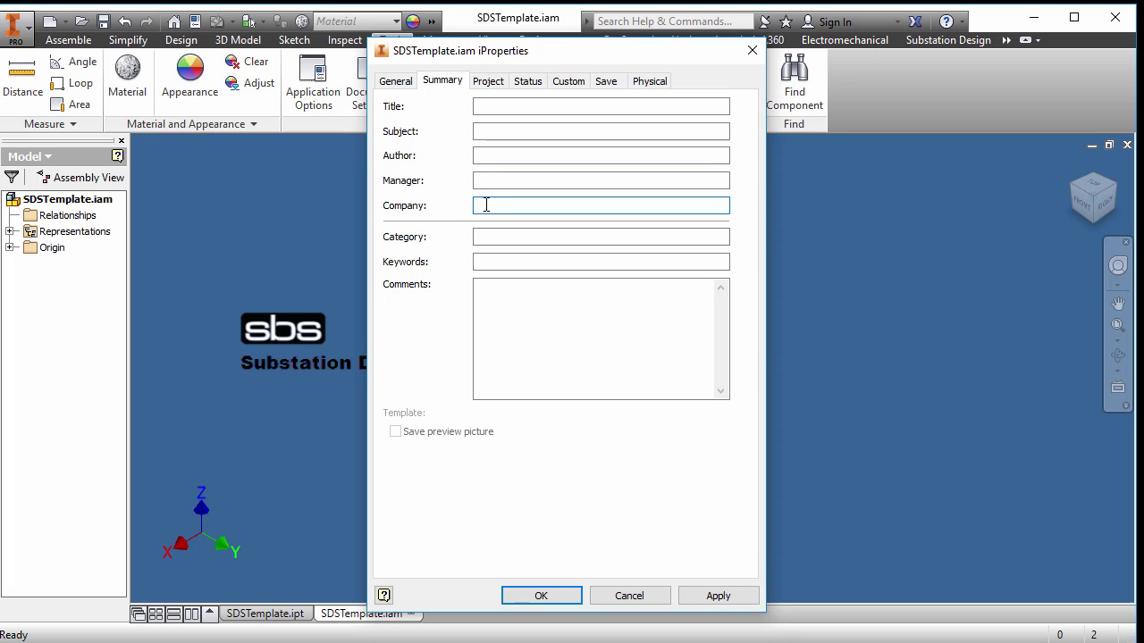
type("Company name")
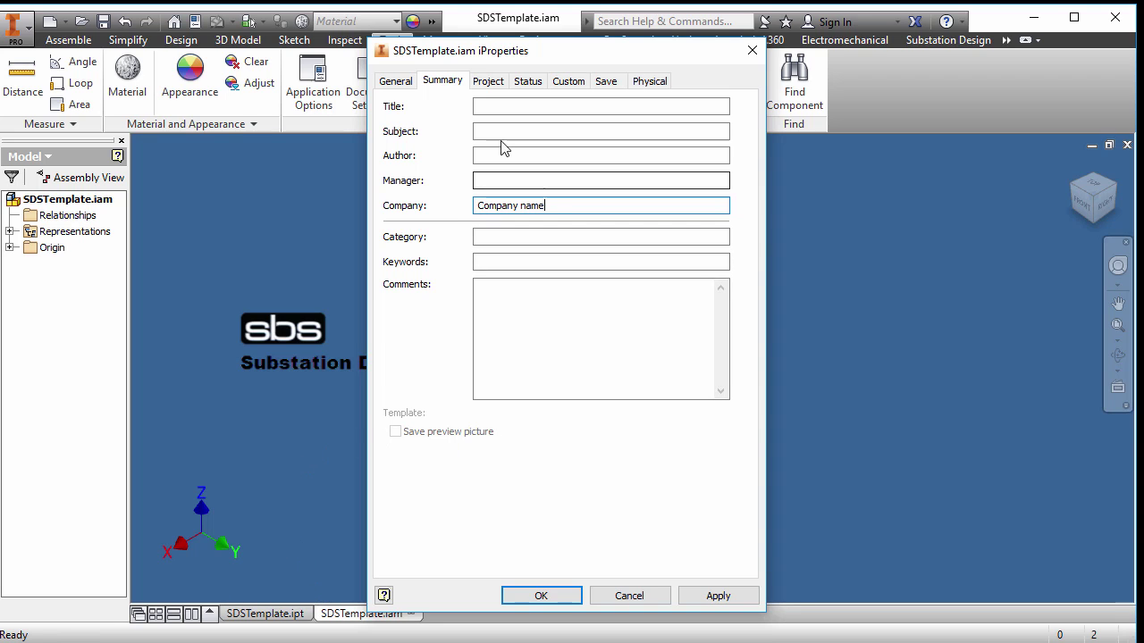
Clear the Designer property on the Project page
left_click(488, 80)
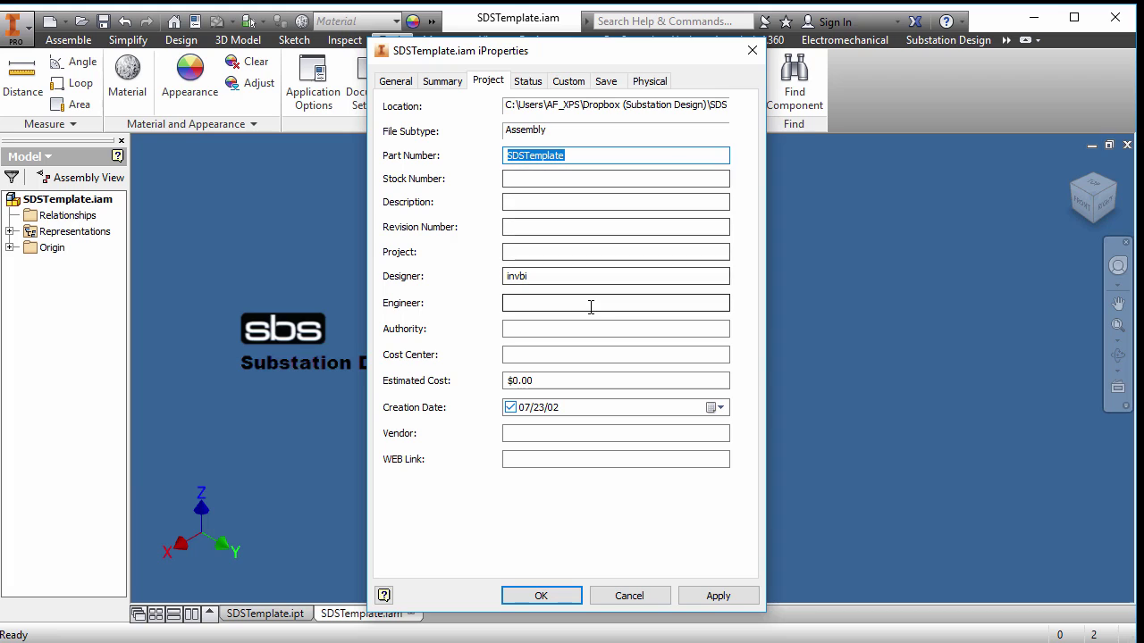
double_click(559, 276)
key("Delete")
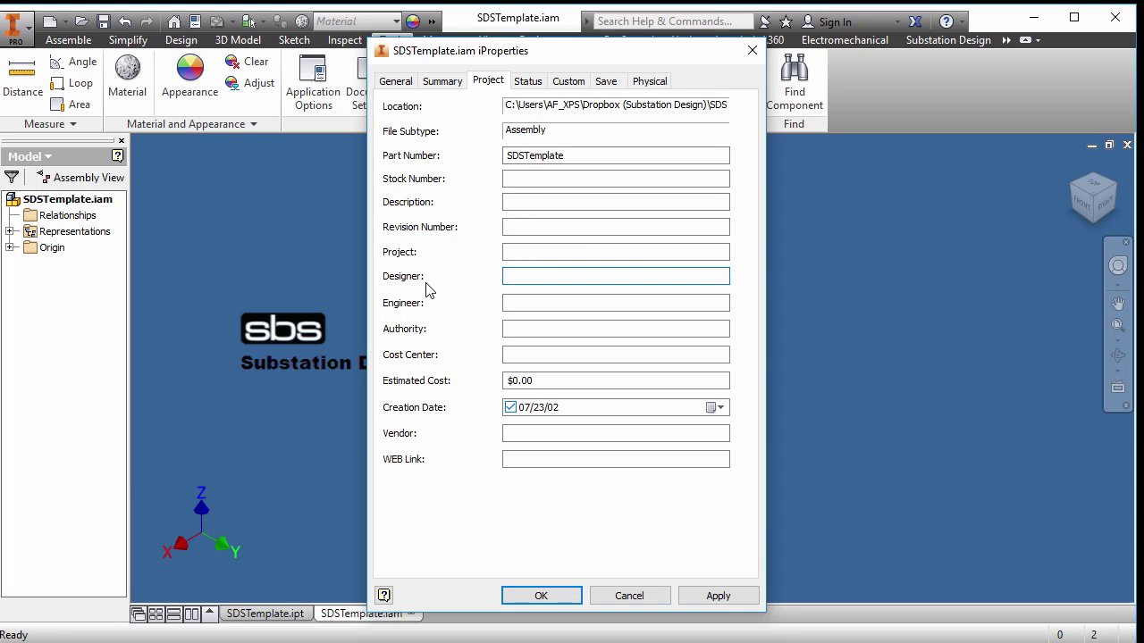
left_click(527, 80)
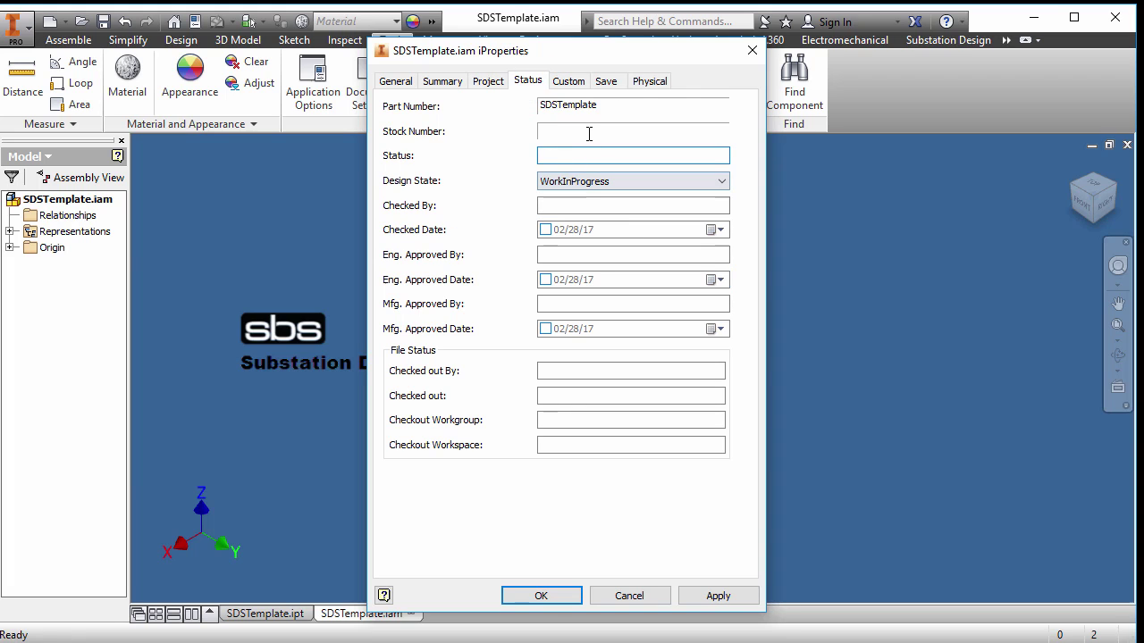
left_click(482, 82)
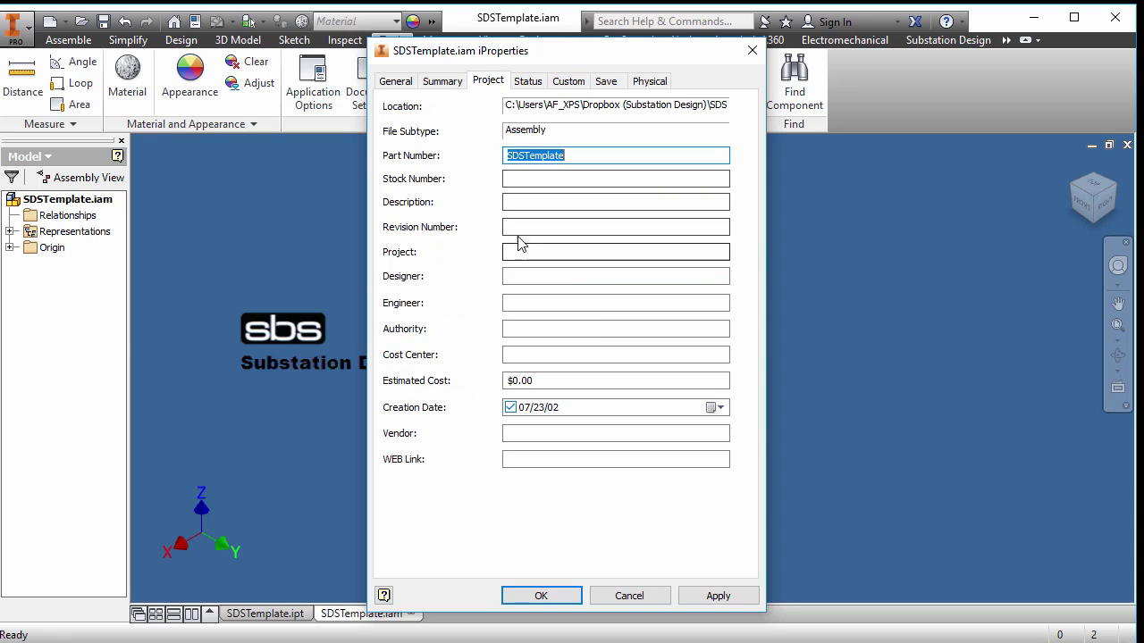
left_click(444, 82)
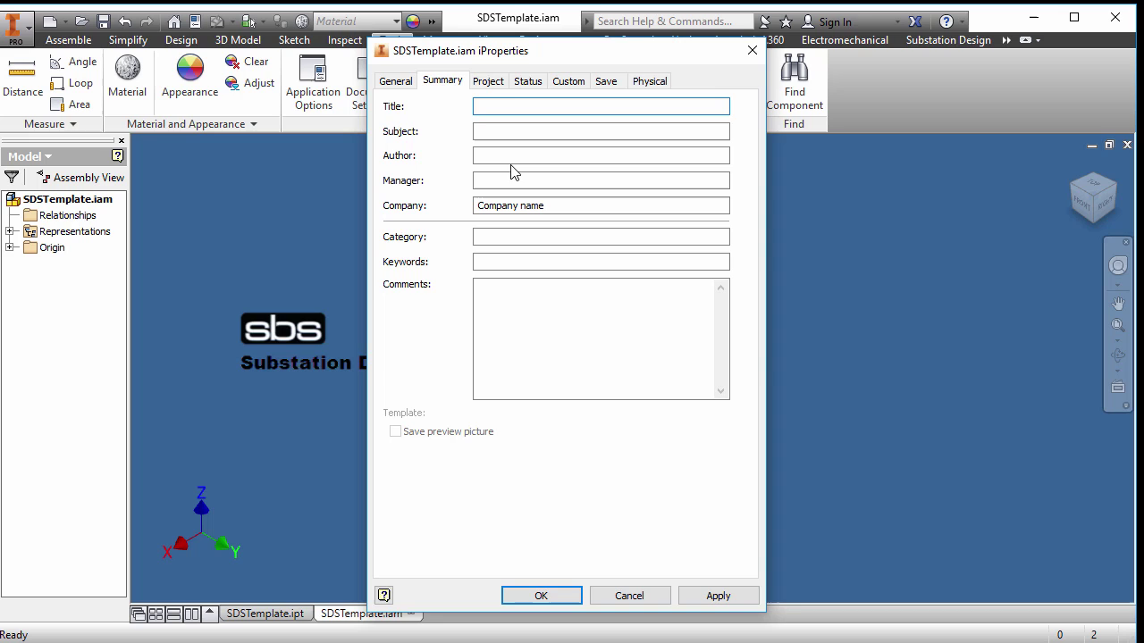
left_click(492, 82)
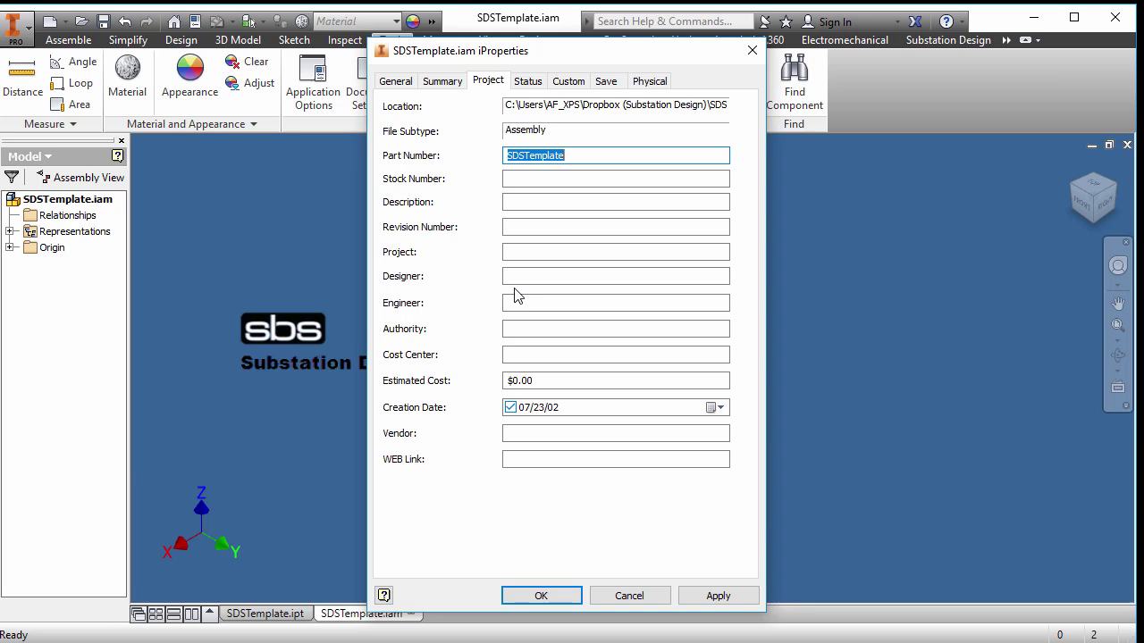
Review the Status, Custom and Save properties, then apply the changes and close iProperties
left_click(529, 82)
left_click(569, 82)
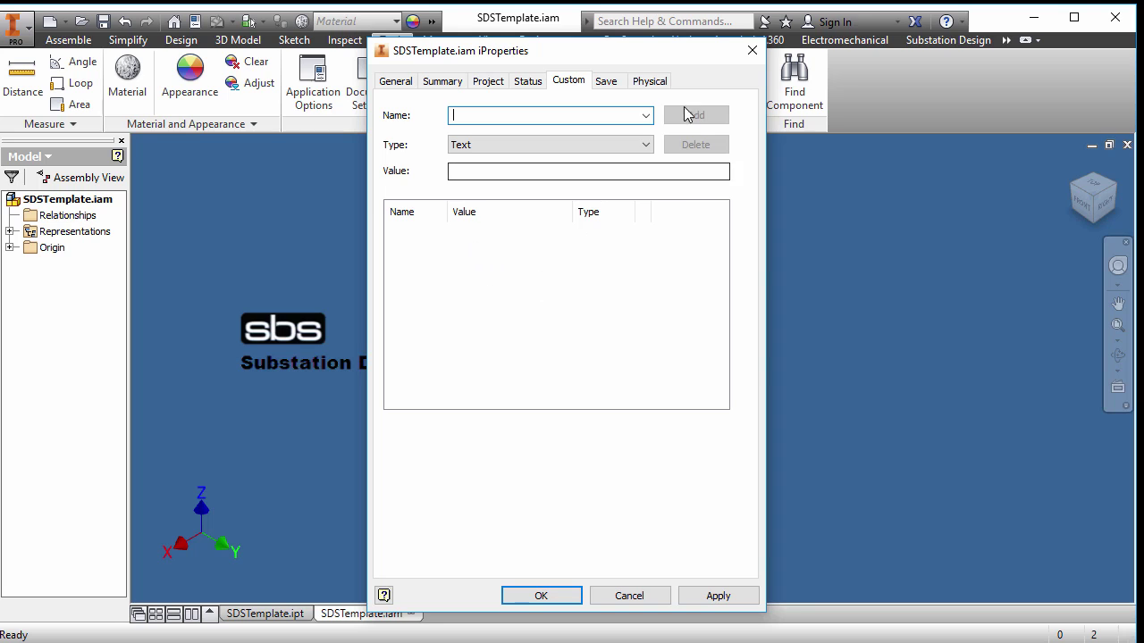
left_click(607, 82)
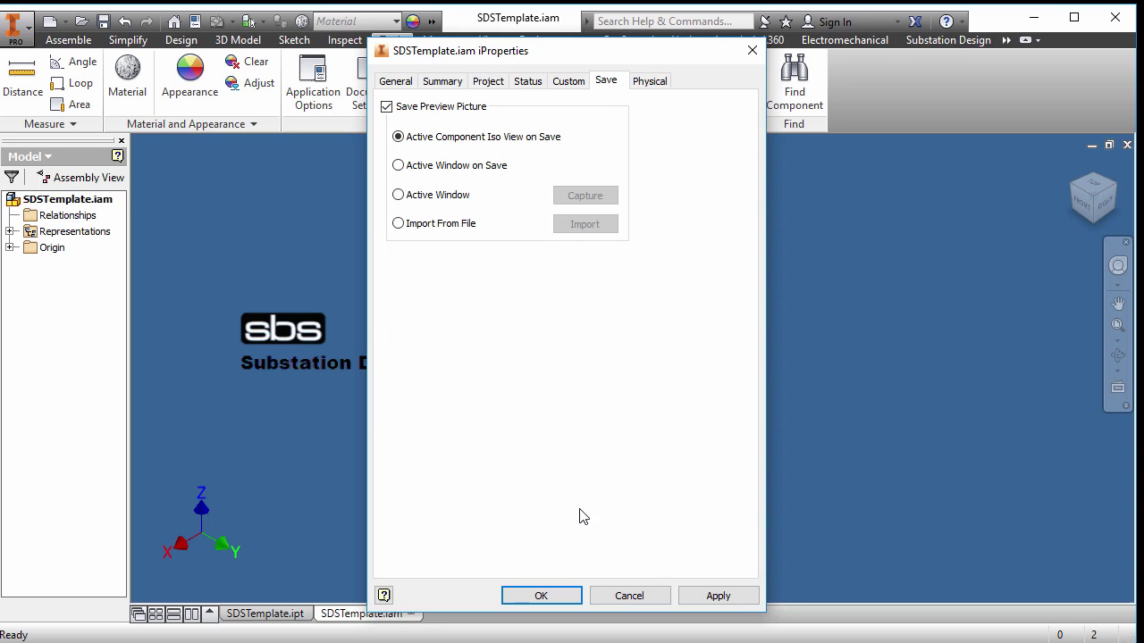
left_click(429, 82)
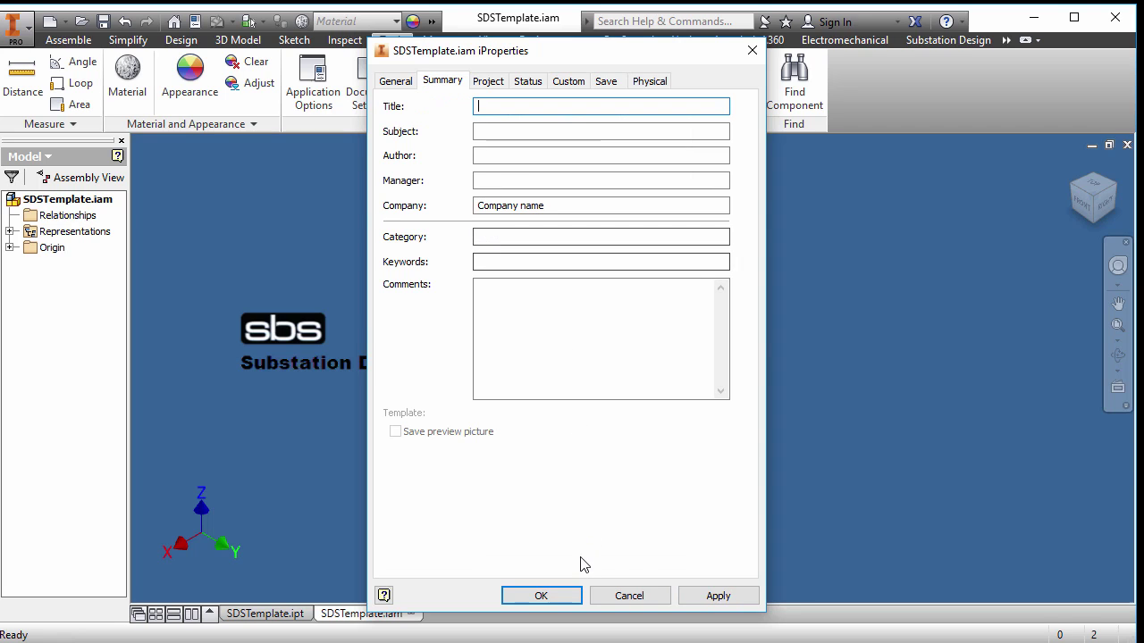
left_click(710, 596)
left_click(574, 596)
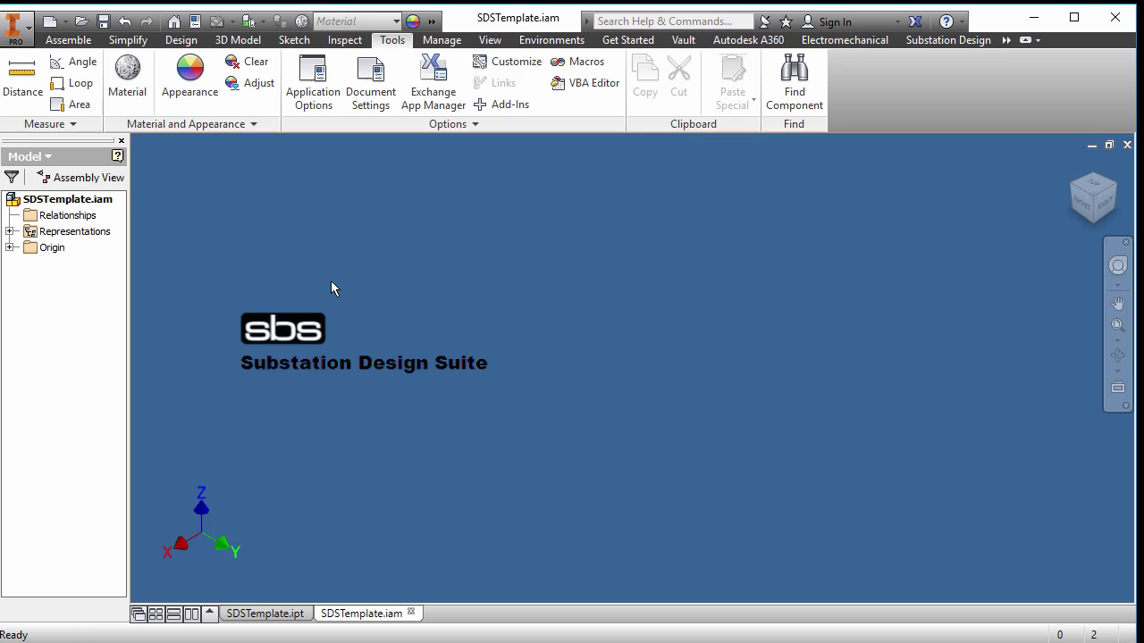
Open the OutOfTheBox Standard.dwg template, accepting it from outside the project search path
left_click(80, 24)
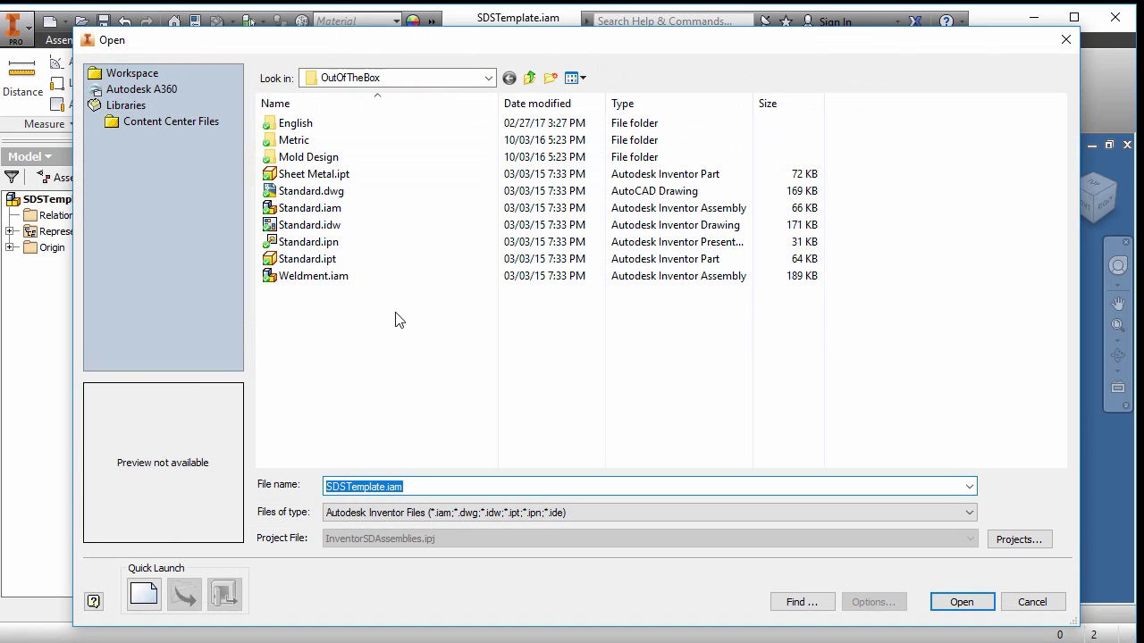
left_click(335, 193)
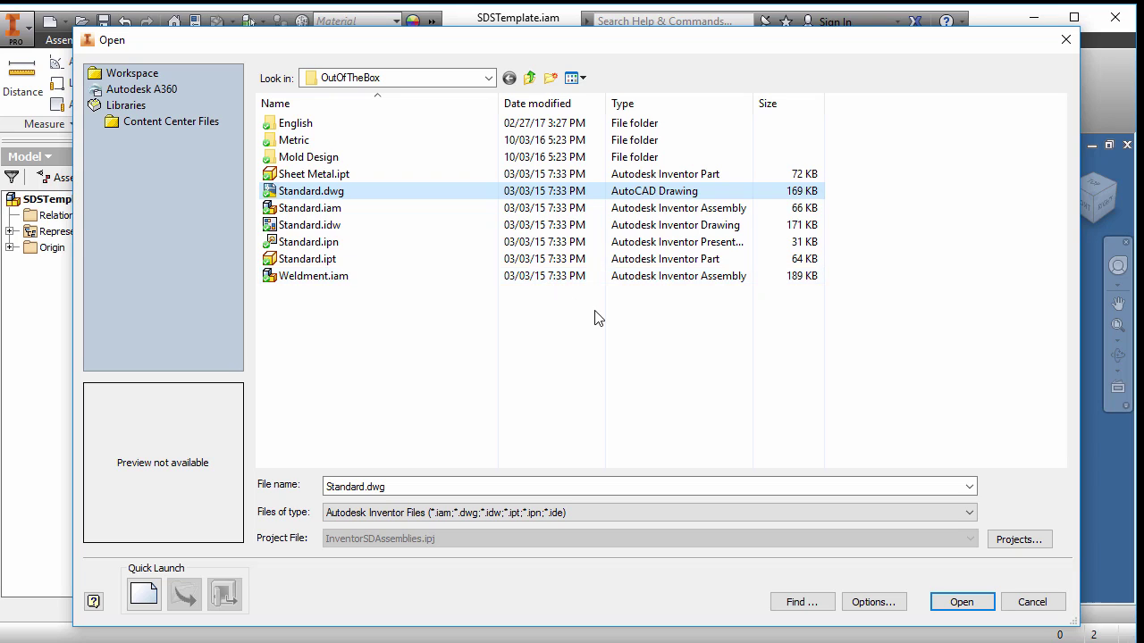
mouse_move(358, 241)
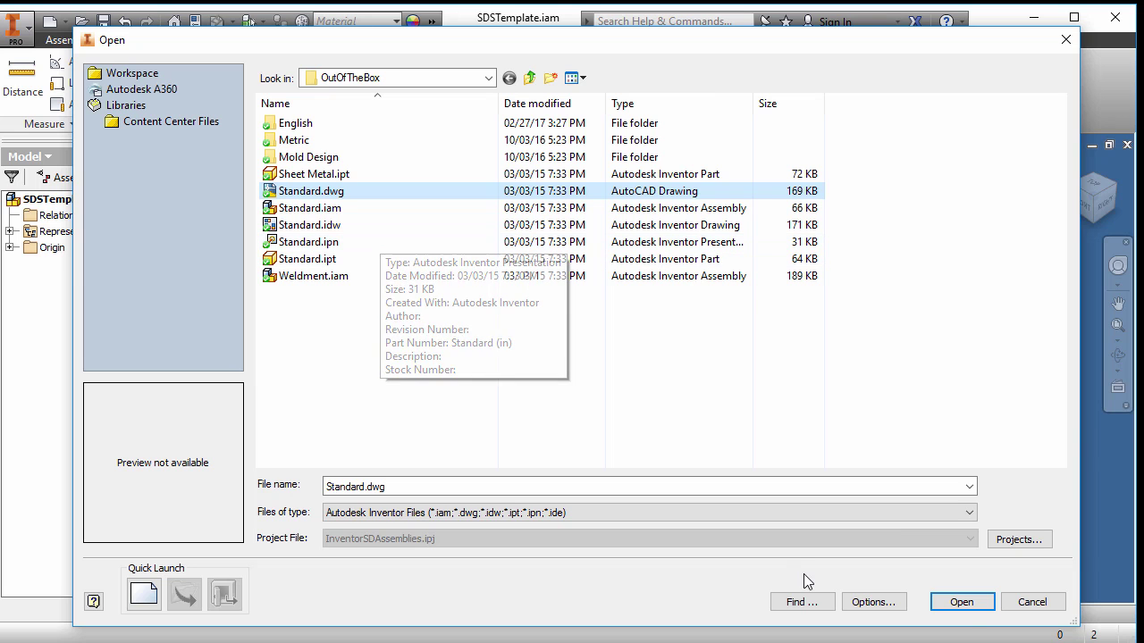
left_click(957, 602)
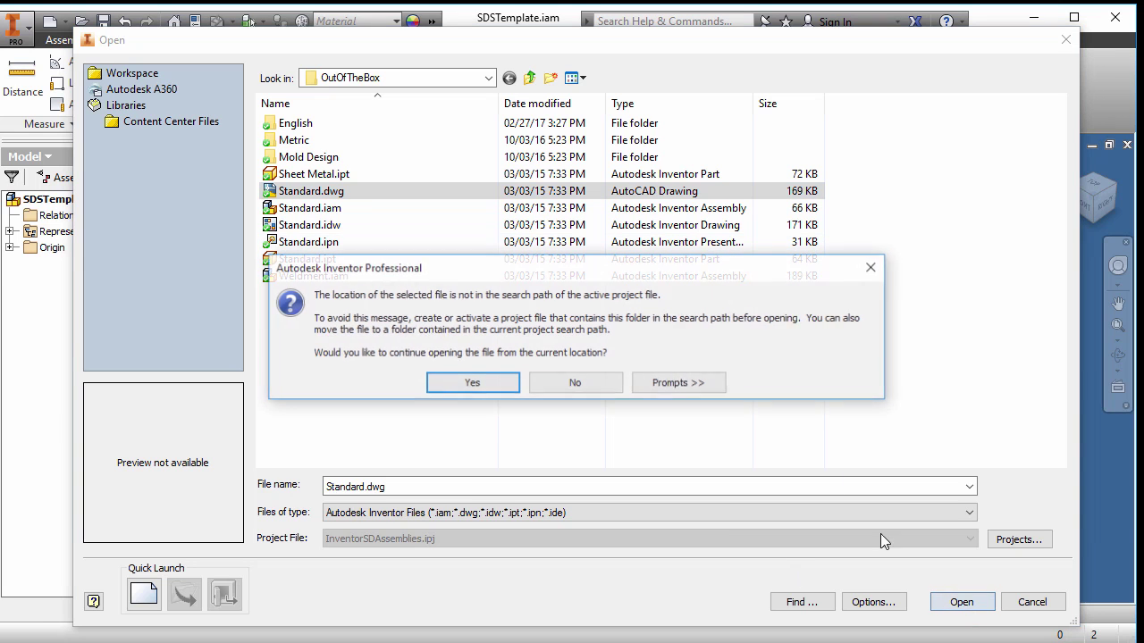
left_click(480, 383)
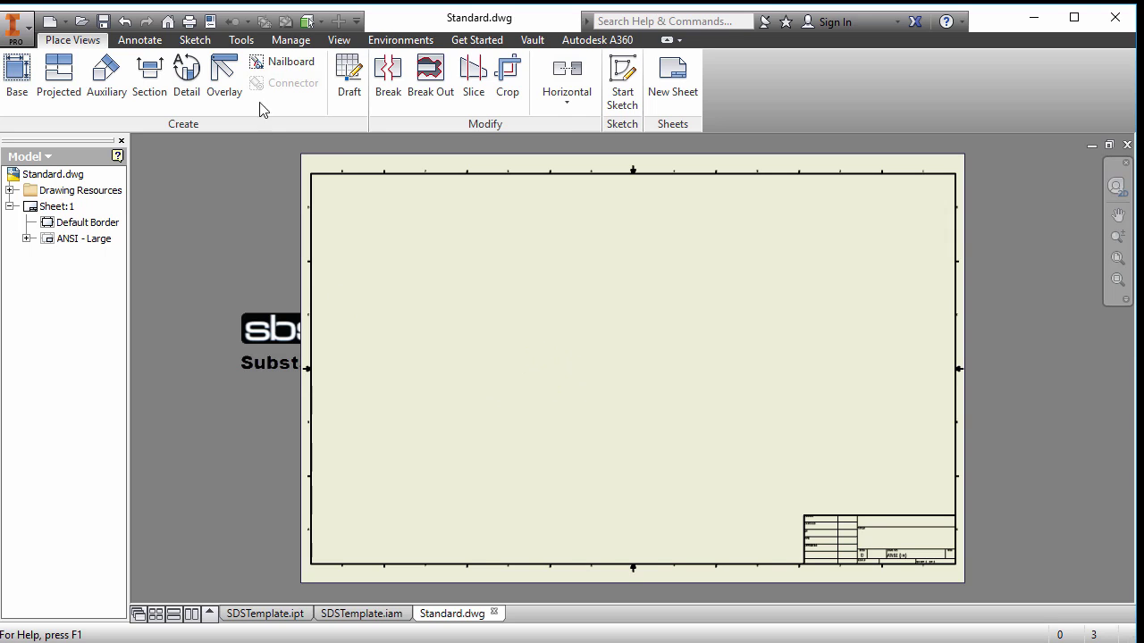
In the drawing's Document Settings, keep Default Standard (ANSI) as the active standard
left_click(239, 40)
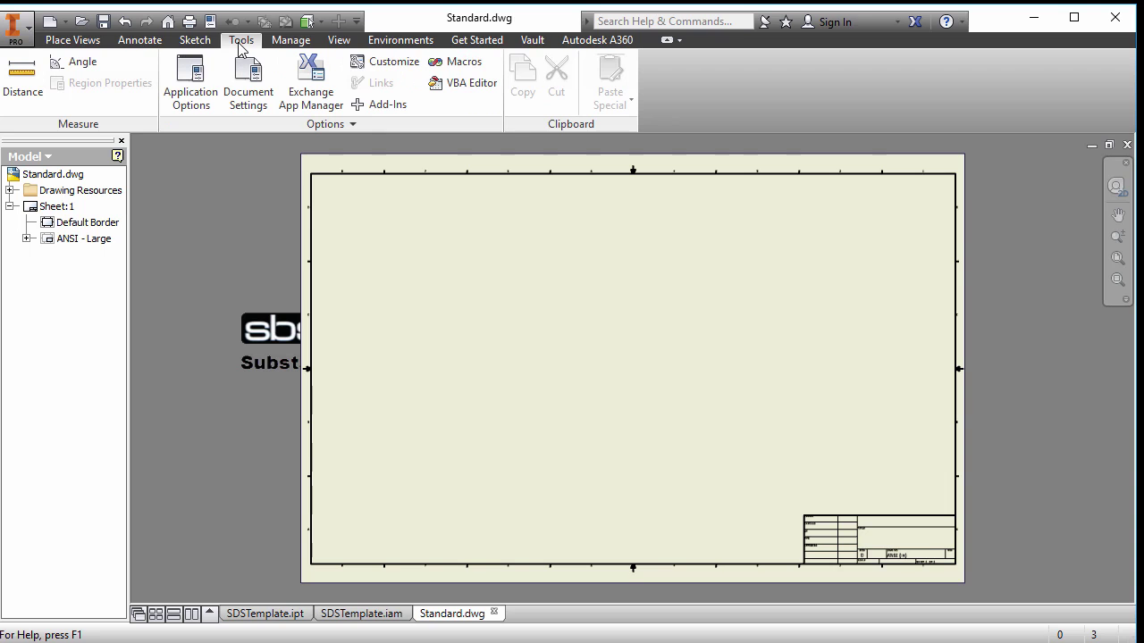
left_click(248, 82)
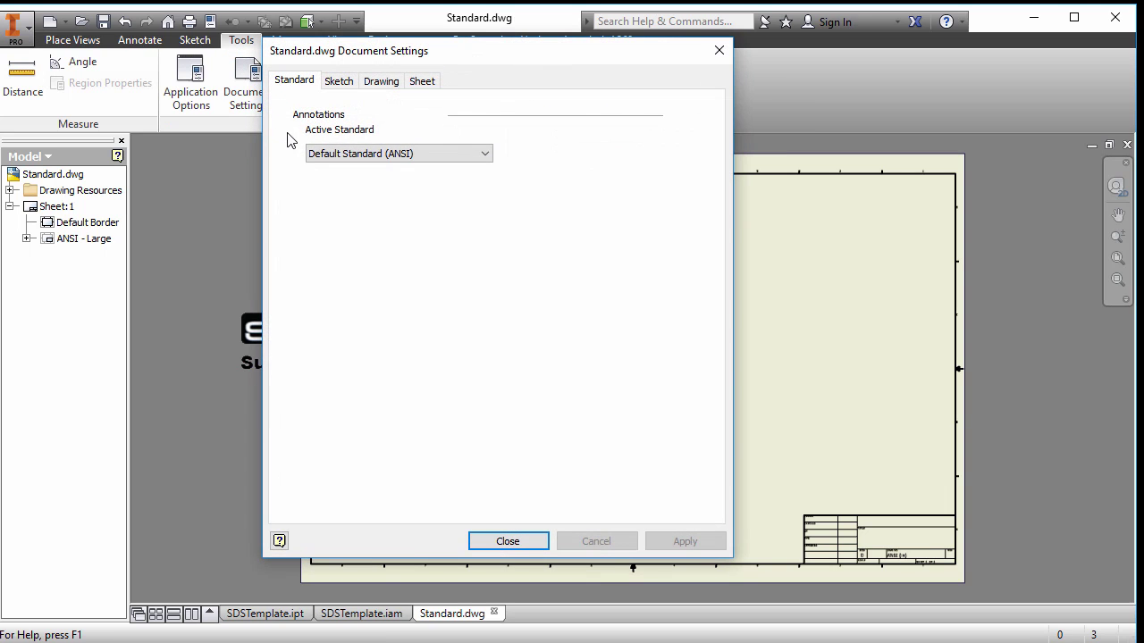
left_click(336, 159)
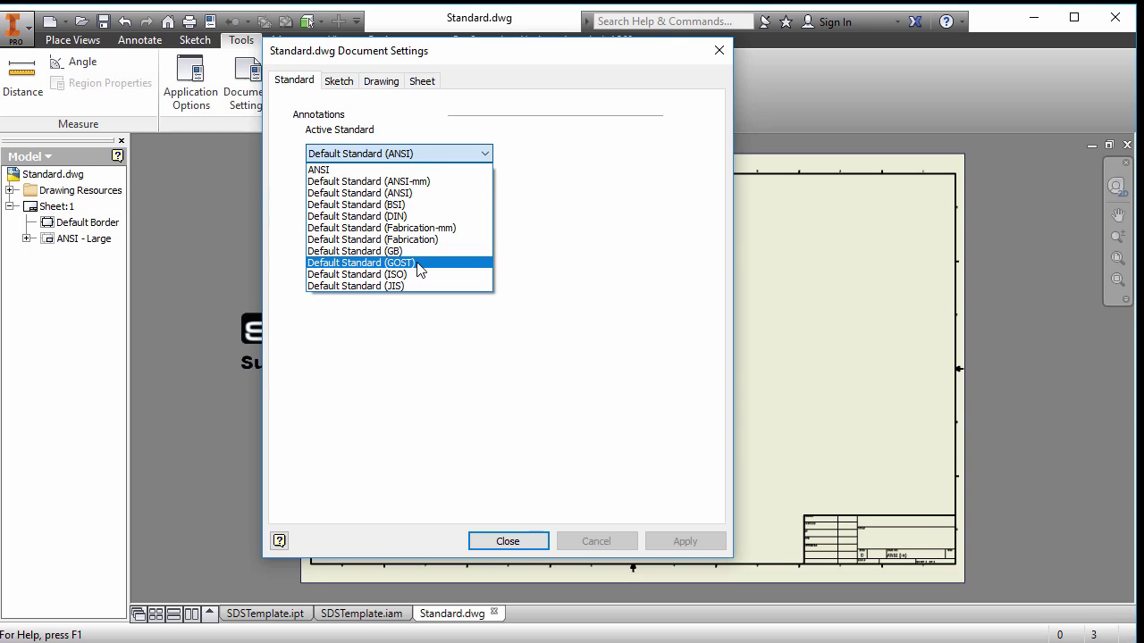
left_click(344, 89)
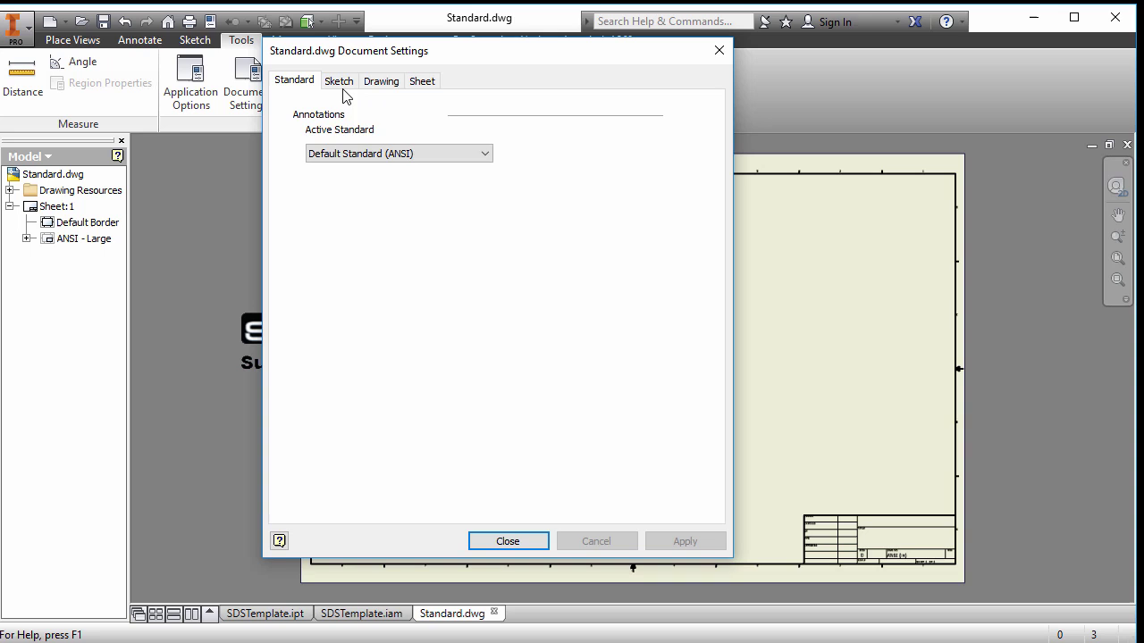
left_click(339, 82)
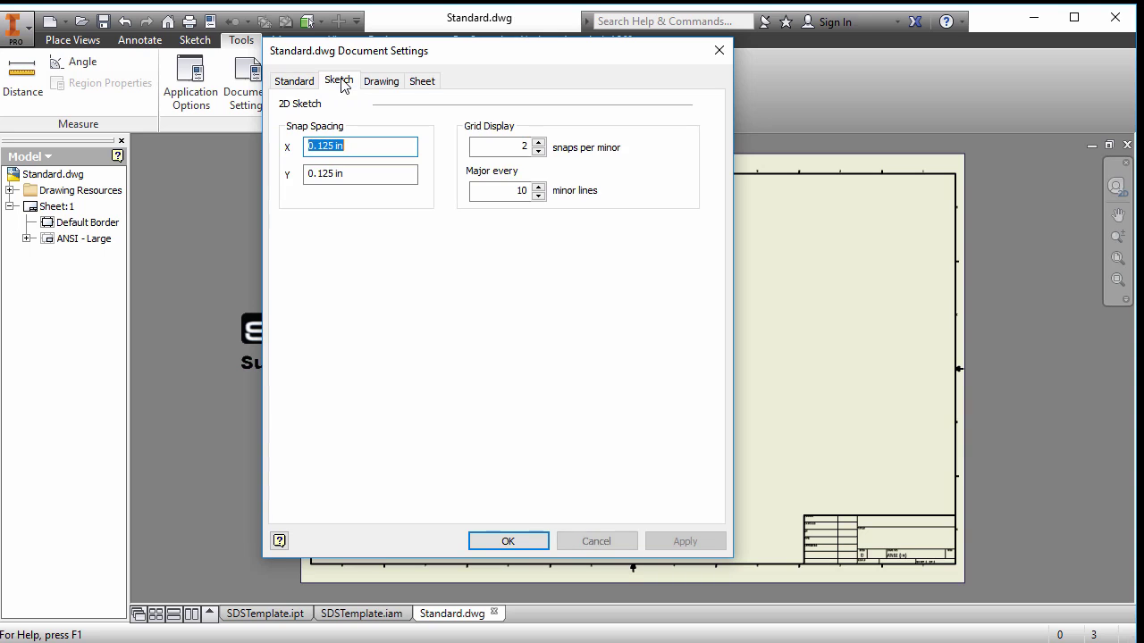
left_click(392, 84)
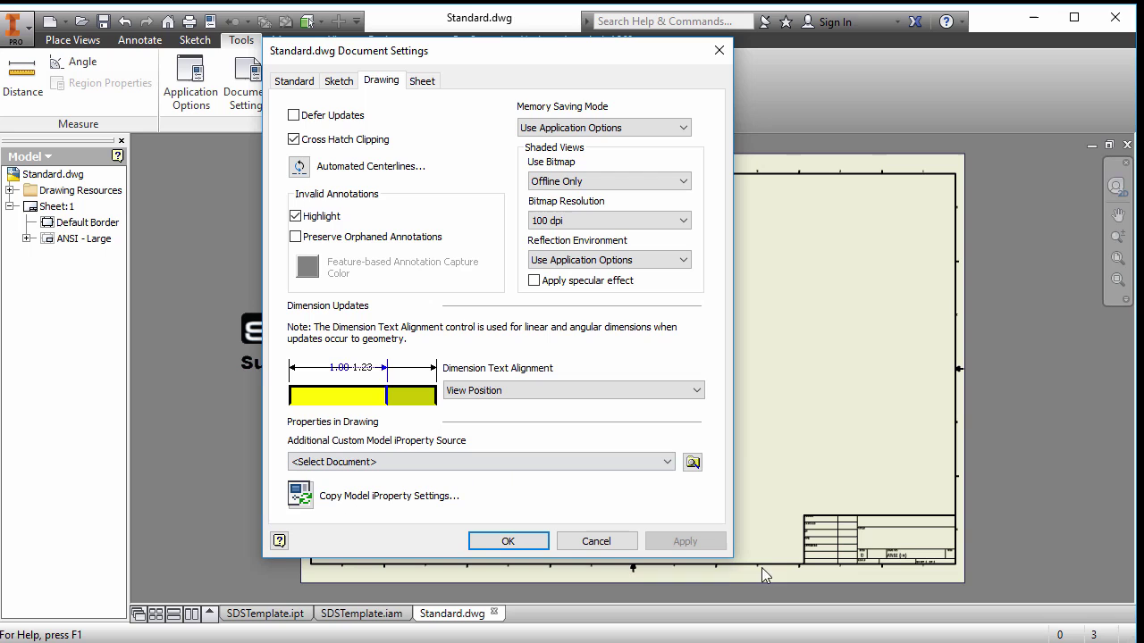
Set the sheet colour to white, then apply and close Document Settings
left_click(423, 81)
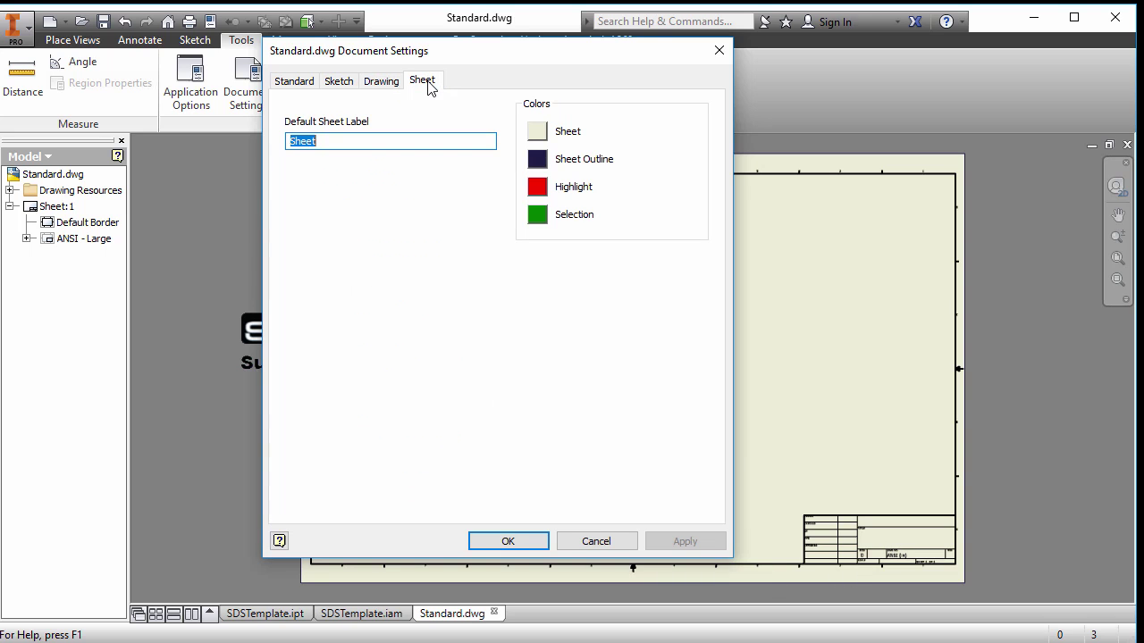
left_click(540, 131)
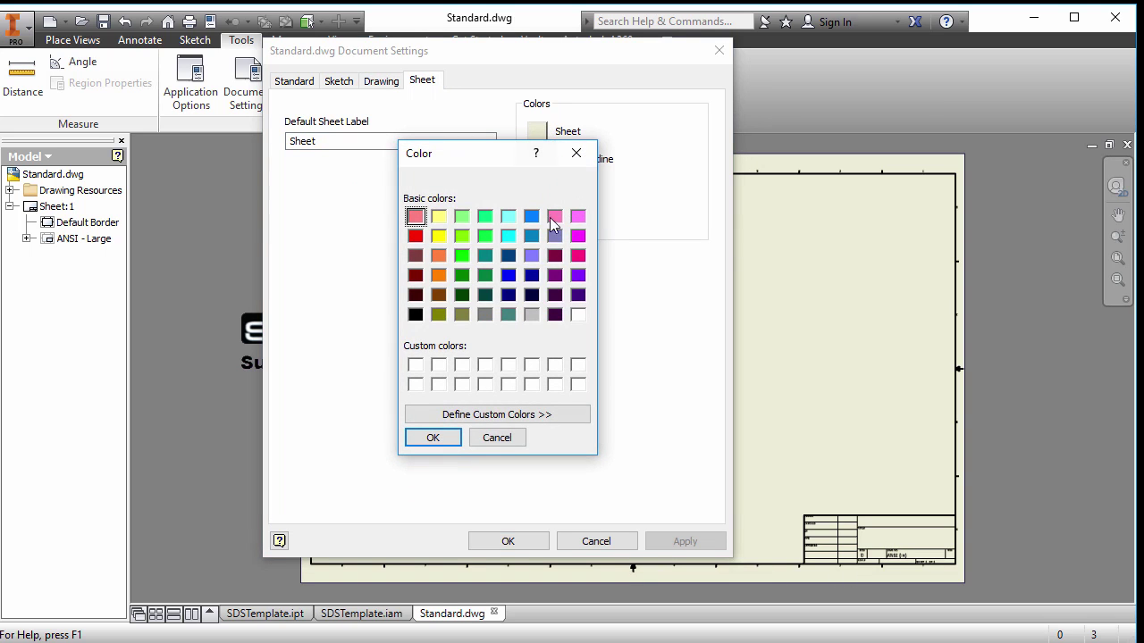
left_click(580, 315)
left_click(438, 439)
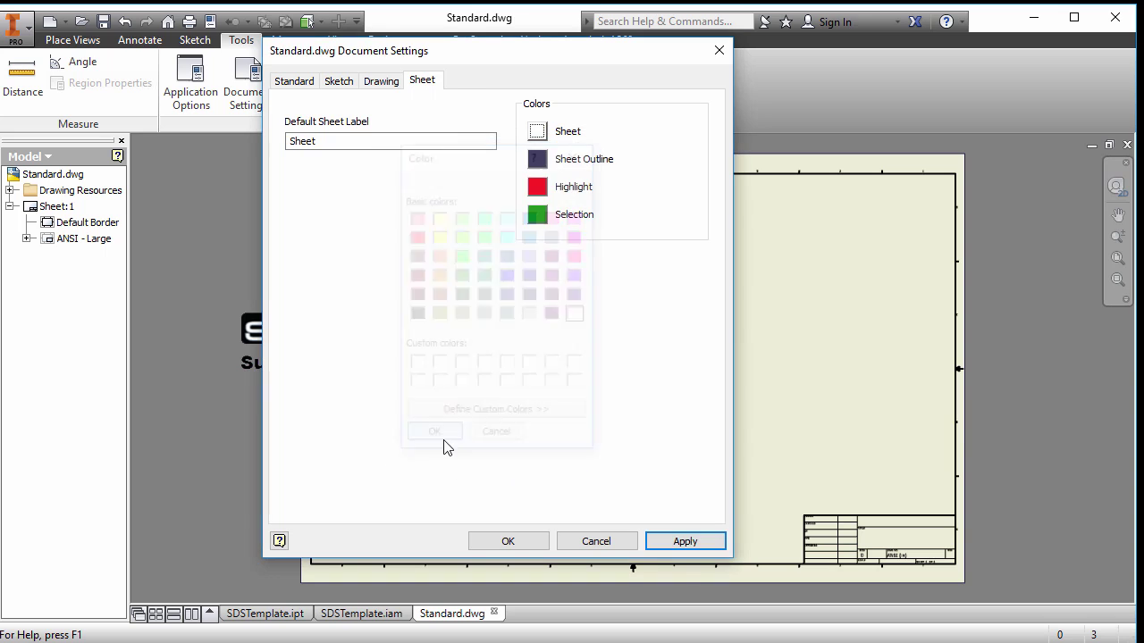
left_click(683, 541)
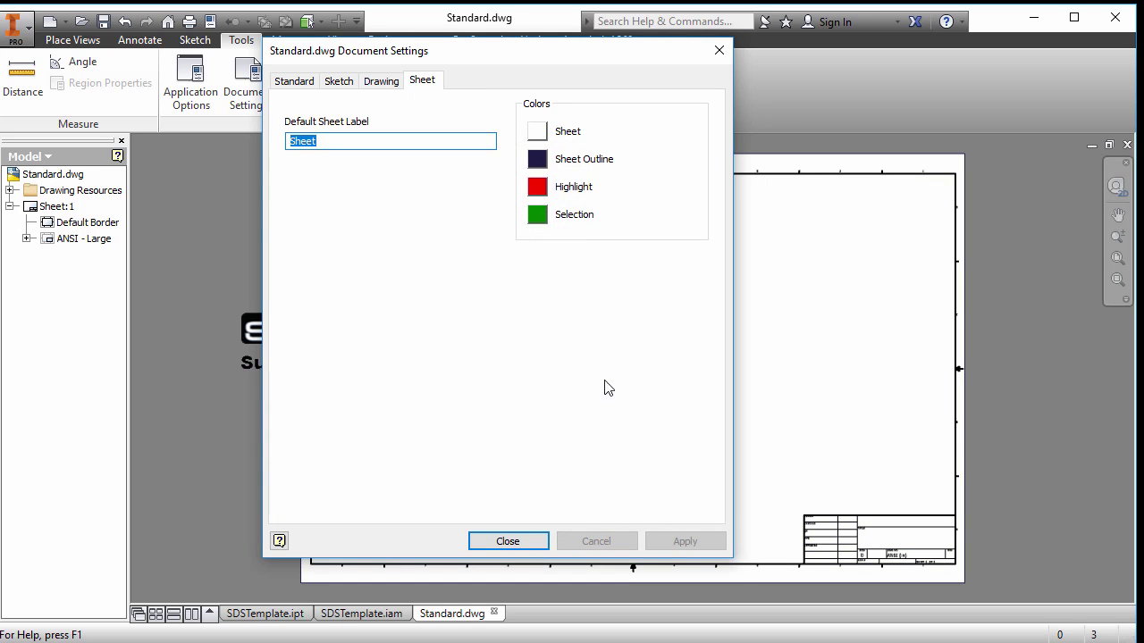
left_click(528, 543)
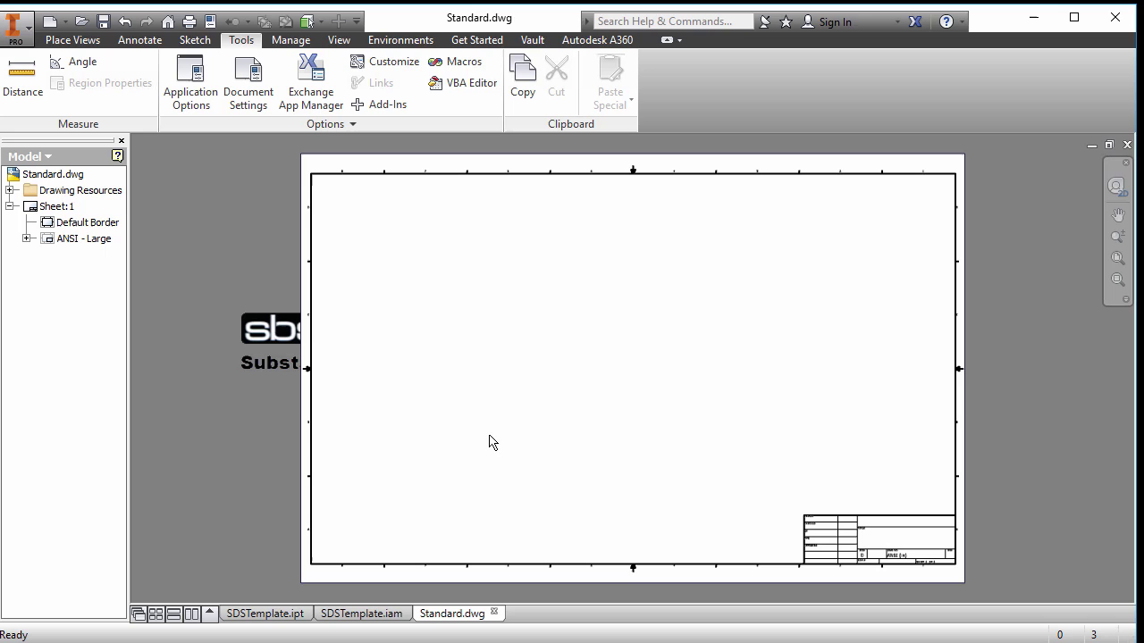
left_click(290, 43)
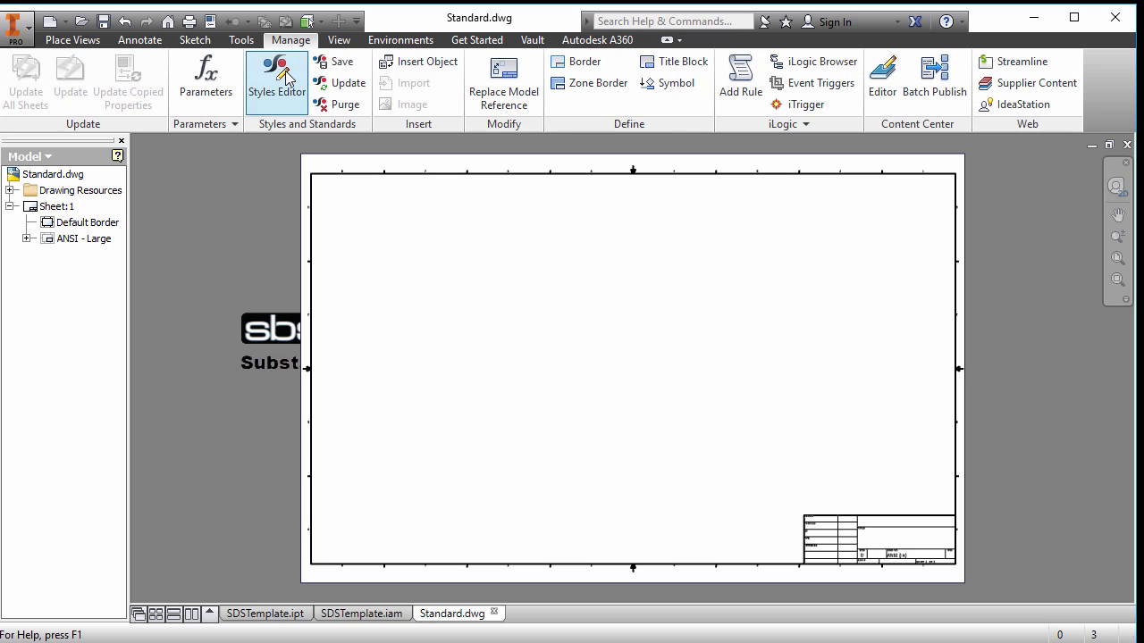
left_click(288, 78)
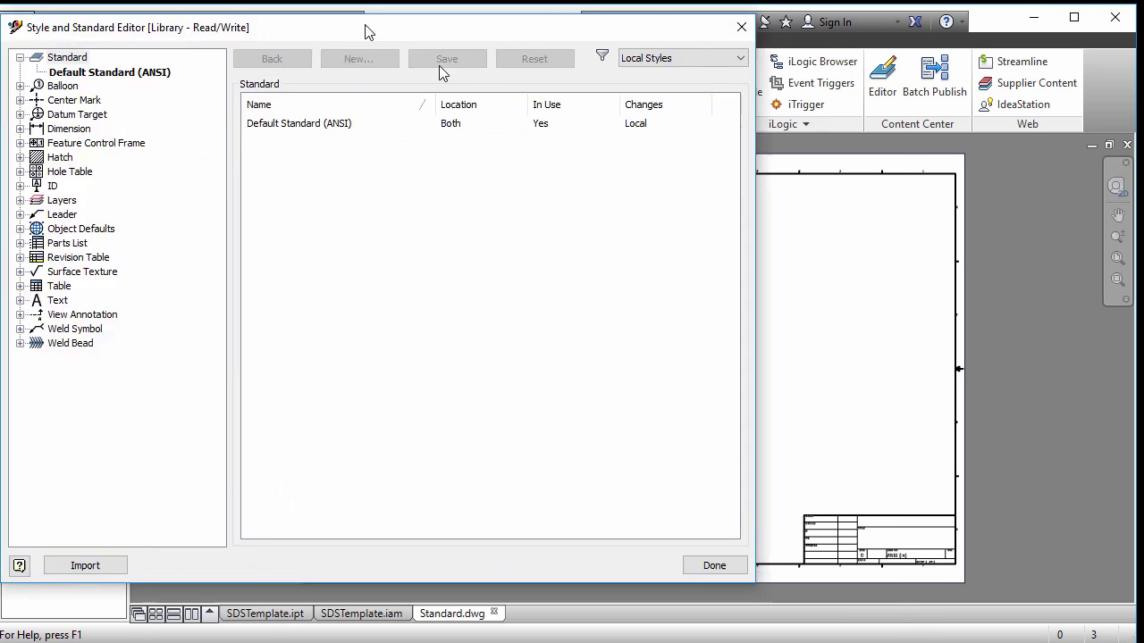
left_click_drag(364, 26, 530, 55)
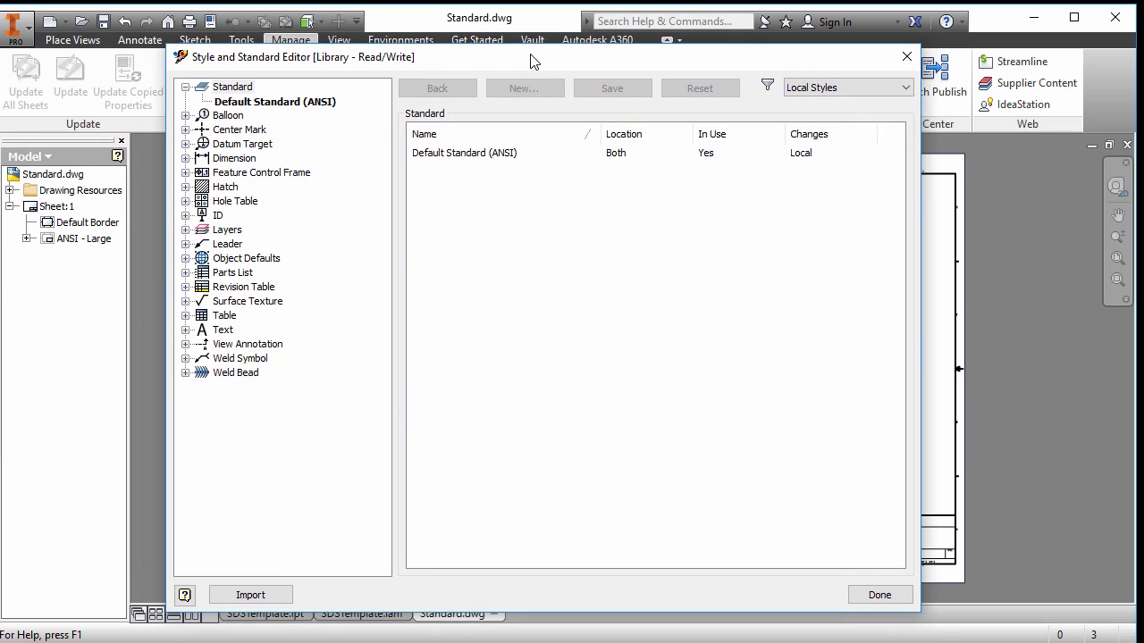
left_click(259, 104)
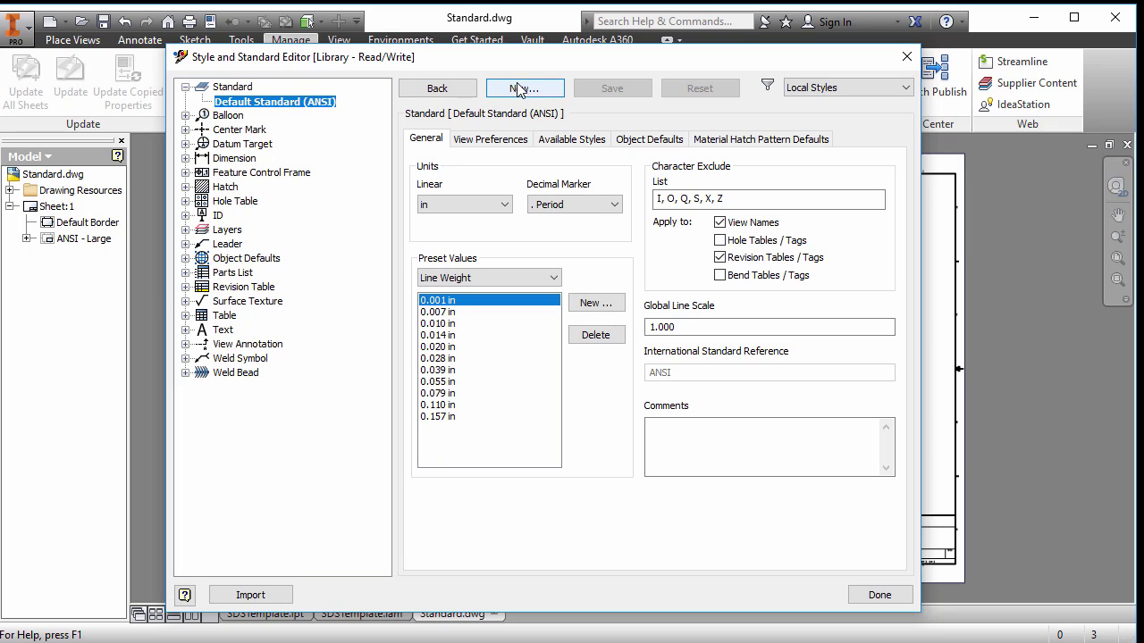
left_click(545, 281)
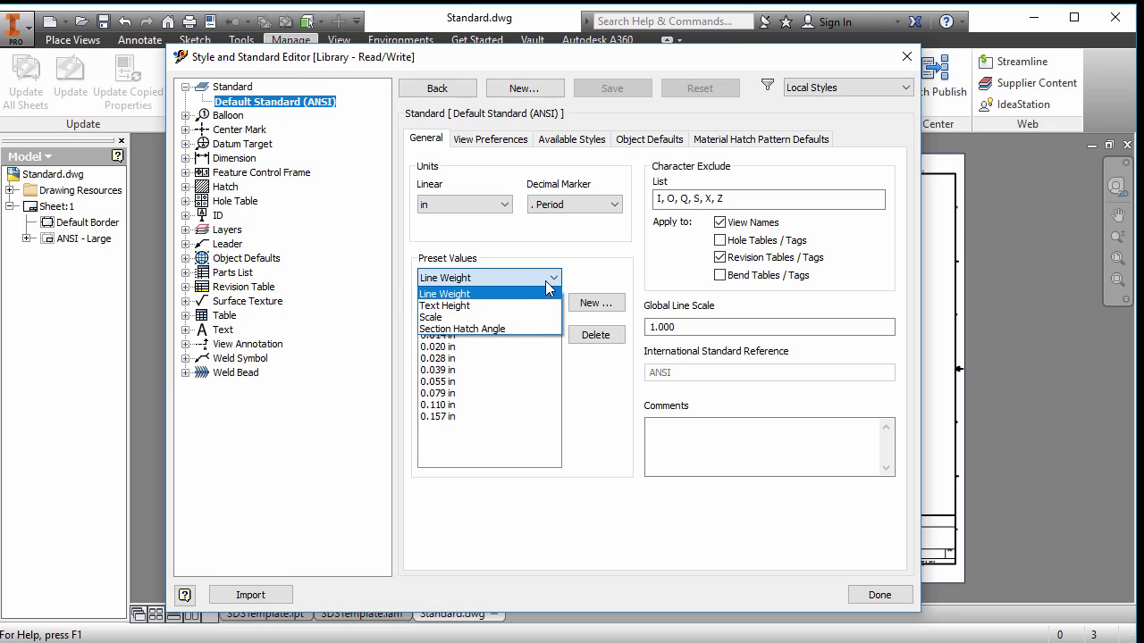
left_click(529, 321)
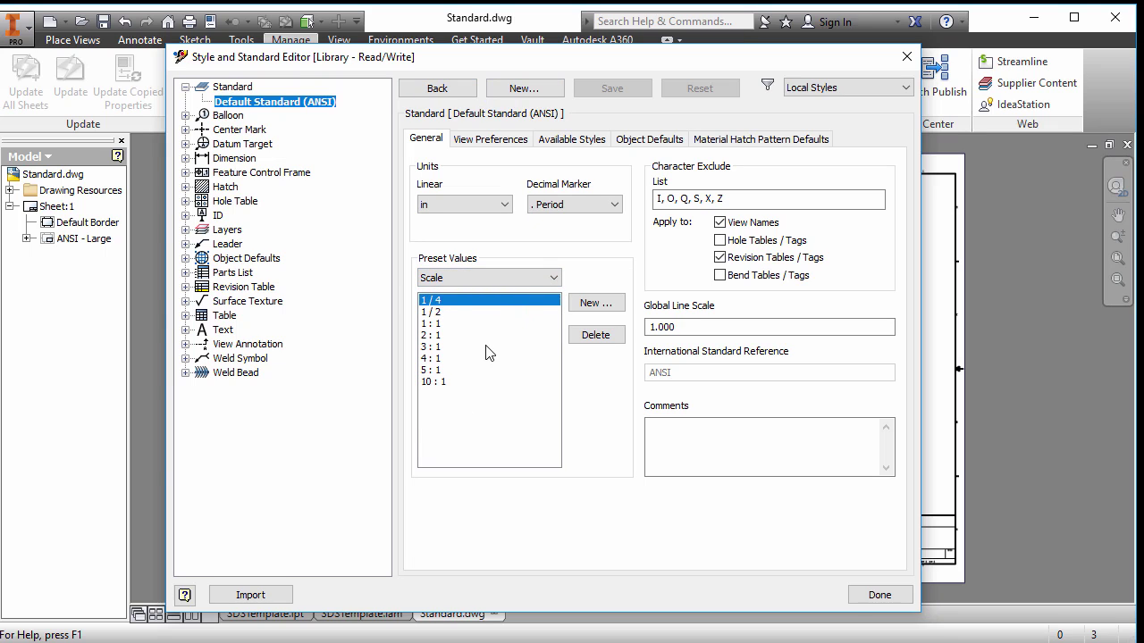
left_click(493, 143)
left_click(589, 143)
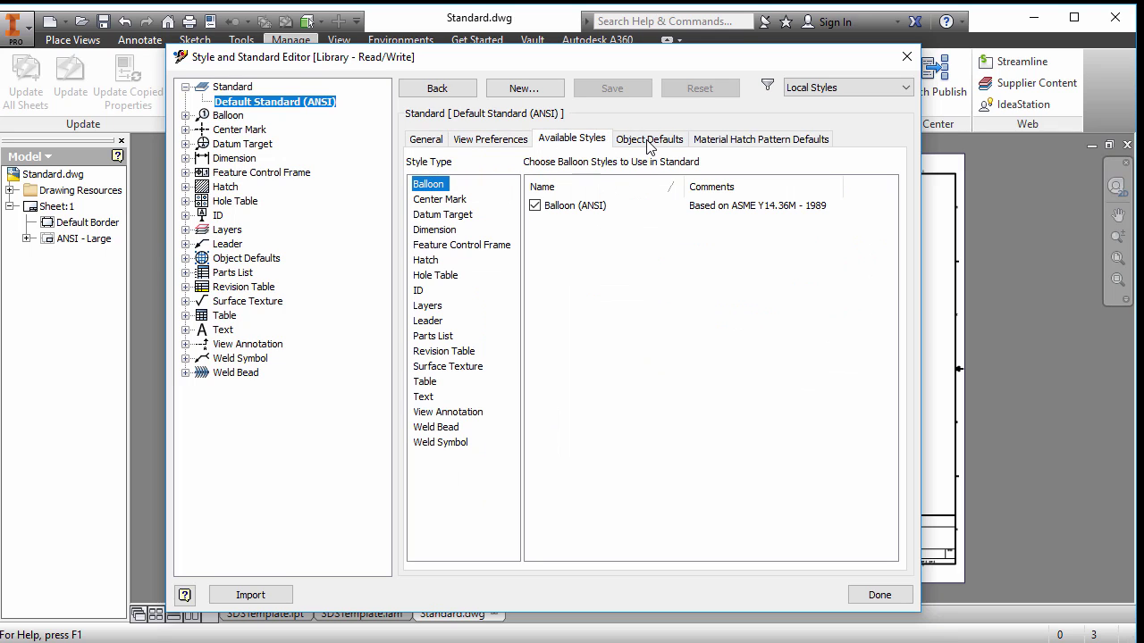
left_click(649, 142)
left_click(713, 141)
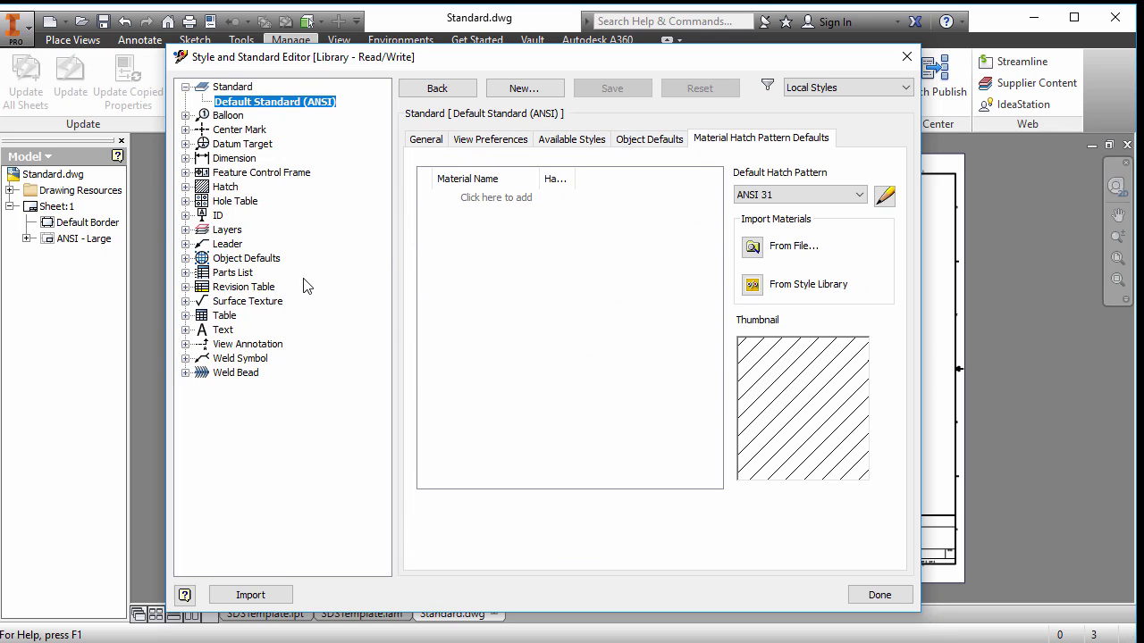
left_click(224, 272)
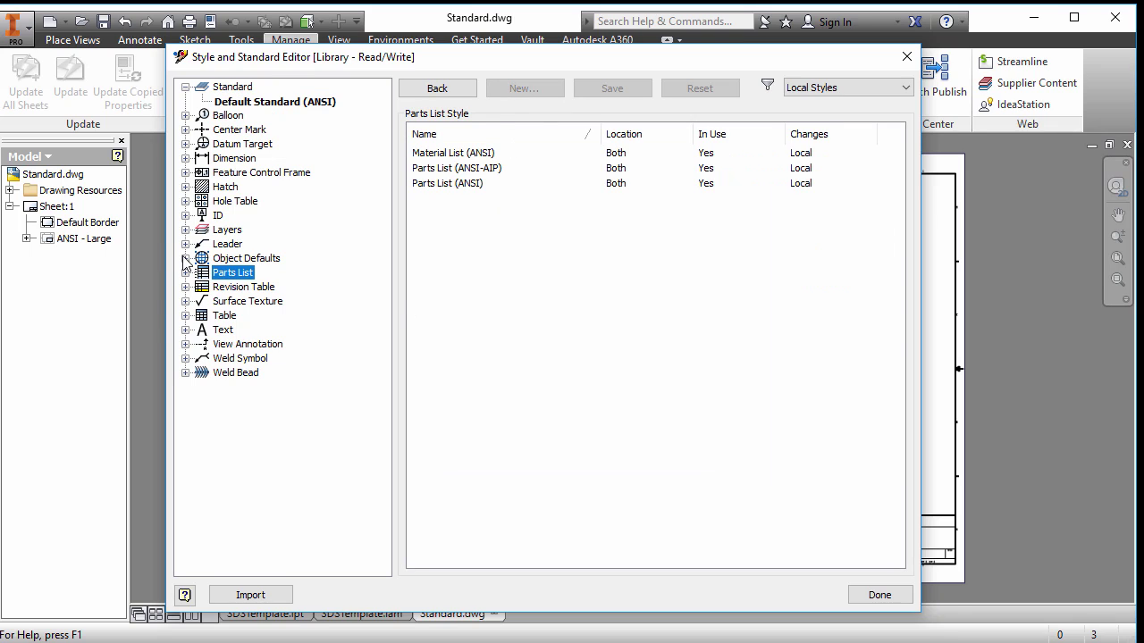
left_click(185, 259)
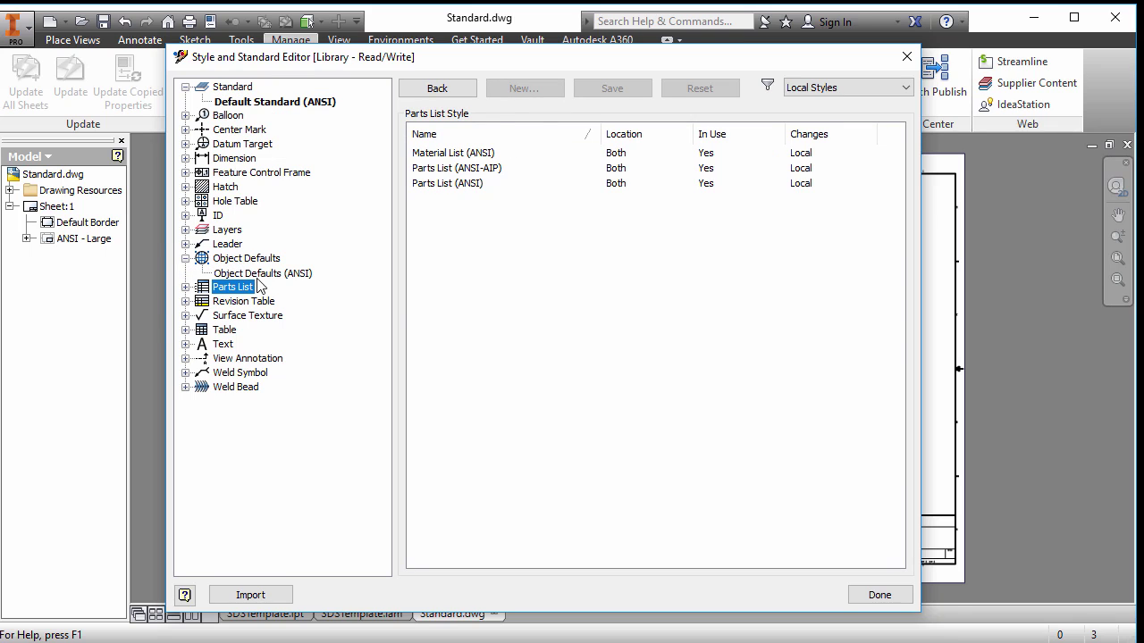
left_click(878, 595)
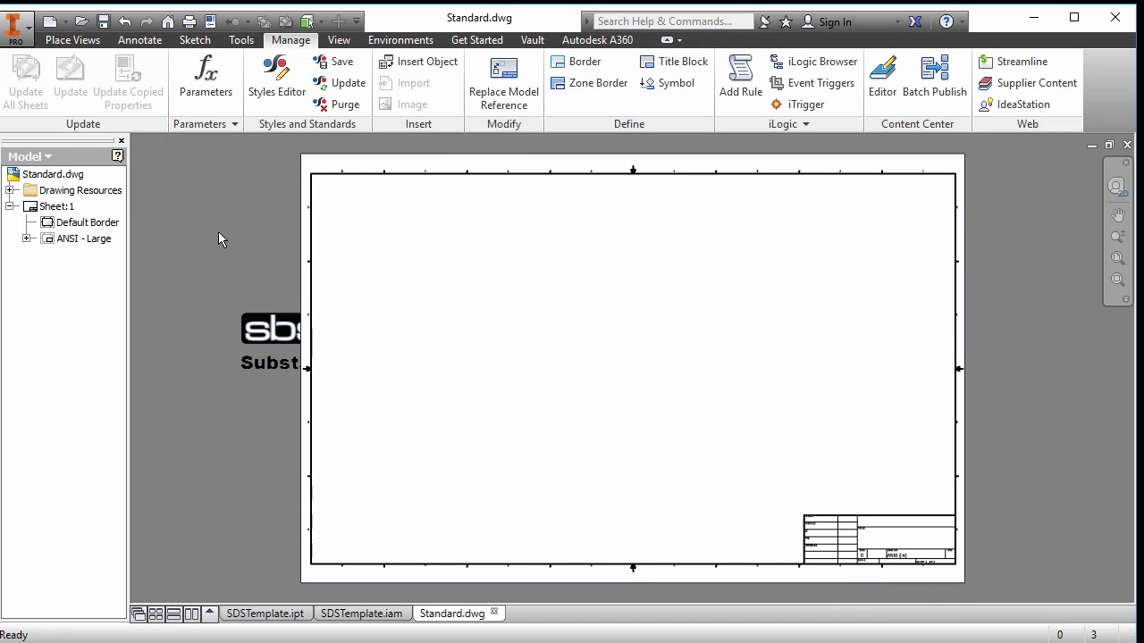
Create Drawing2 from the '! SD Drawing Standard.dwg' template, dismissing the style conflict warning
left_click(50, 20)
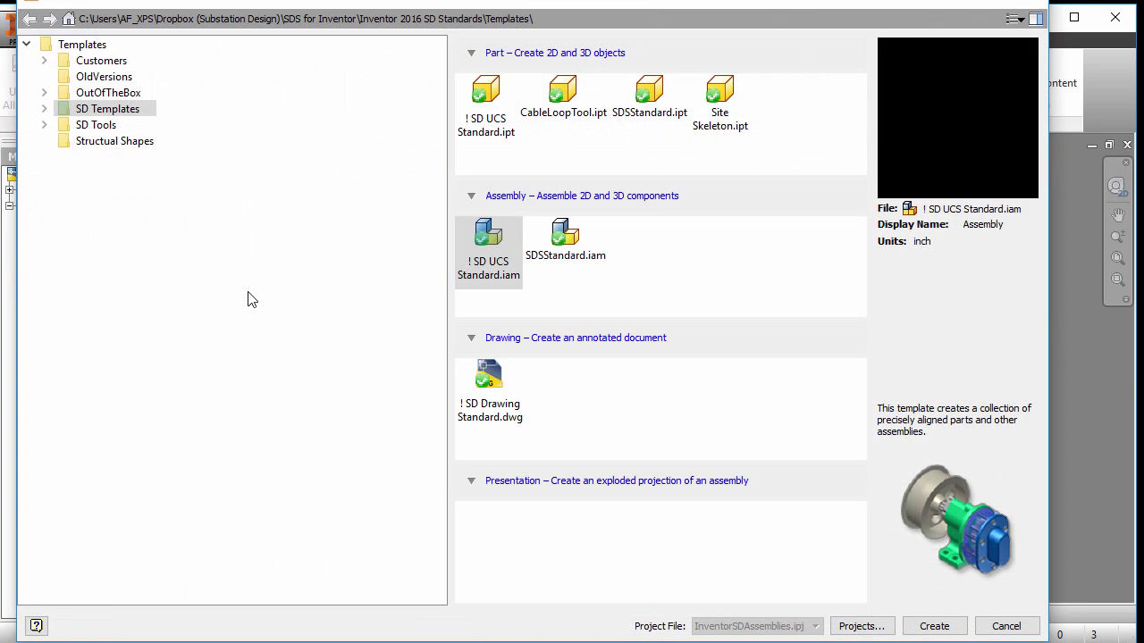
left_click(506, 412)
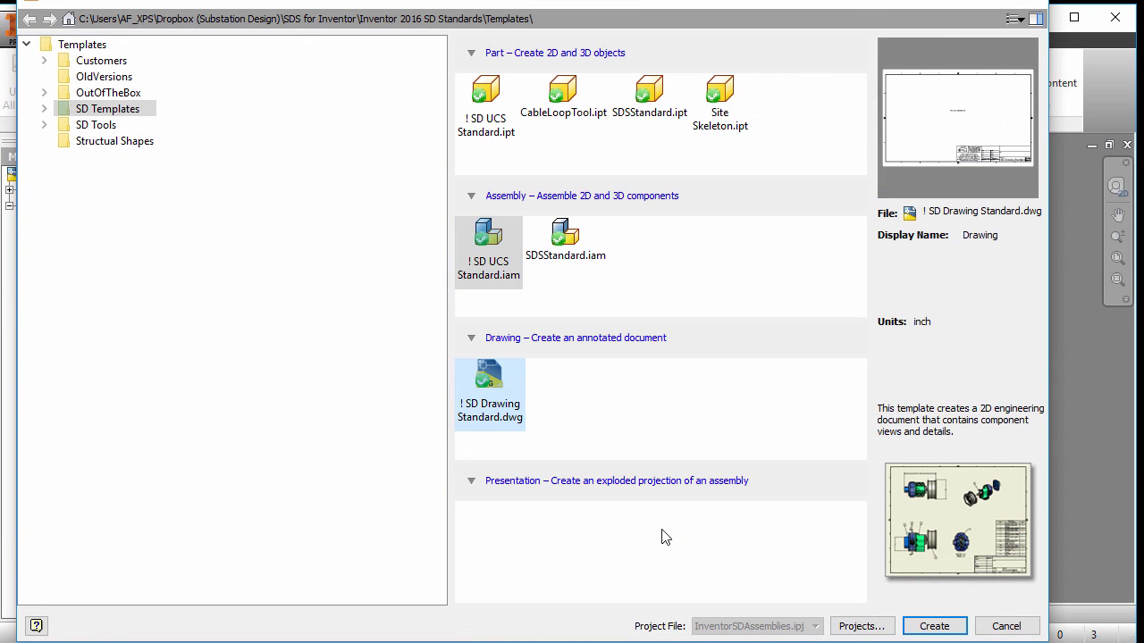
left_click(938, 624)
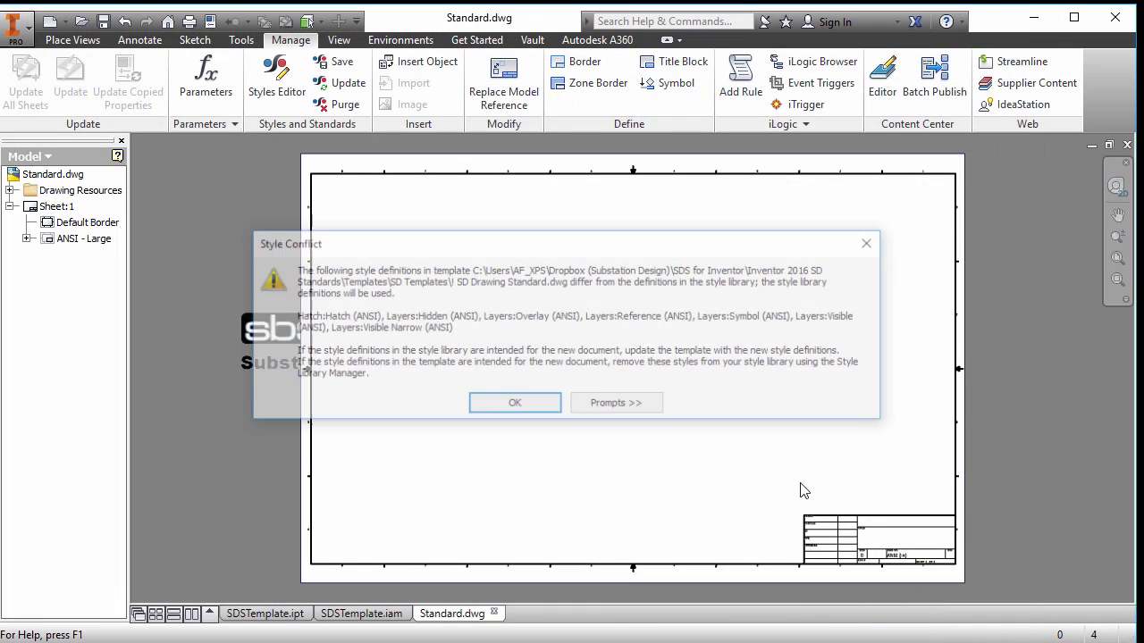
left_click(511, 405)
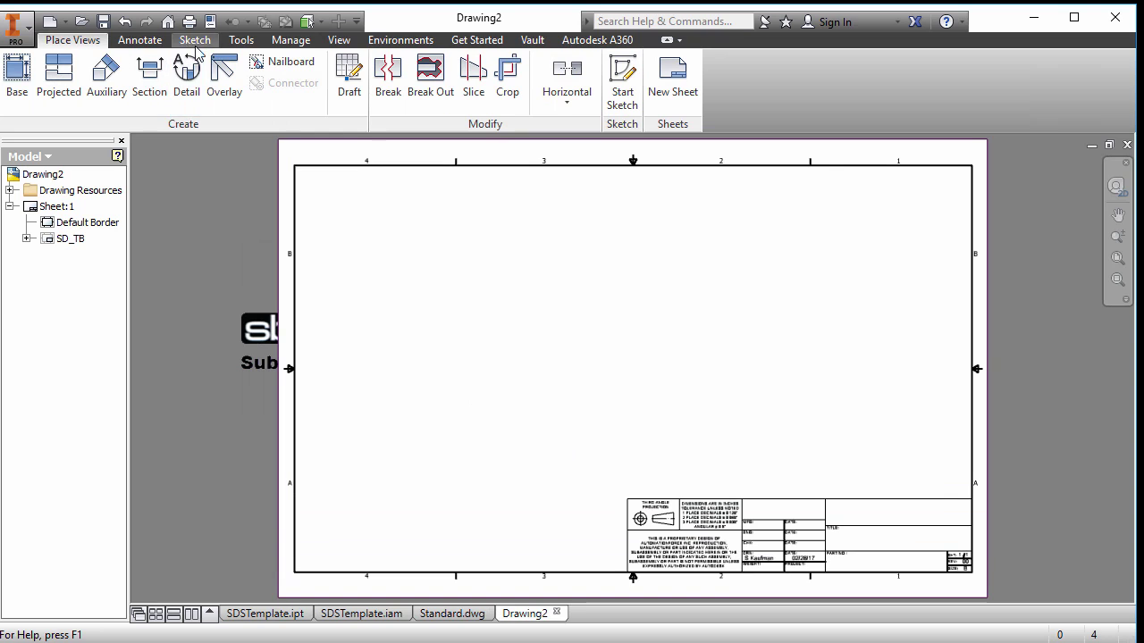
Open the Style and Standard Editor to the ANSI standard's Scale preset values
left_click(288, 38)
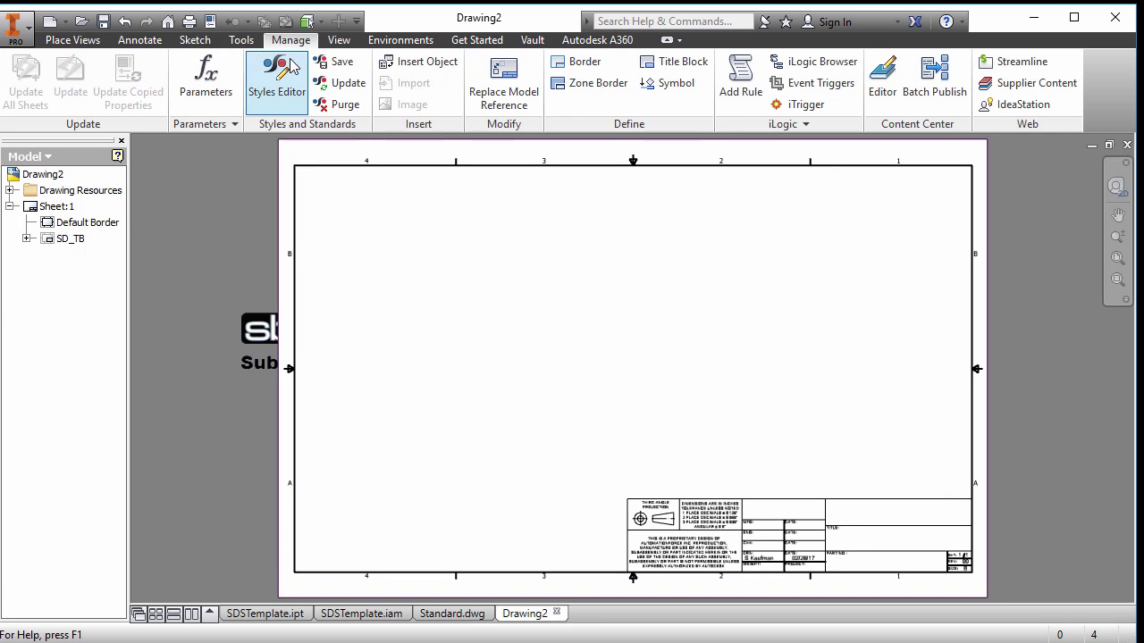
left_click(278, 72)
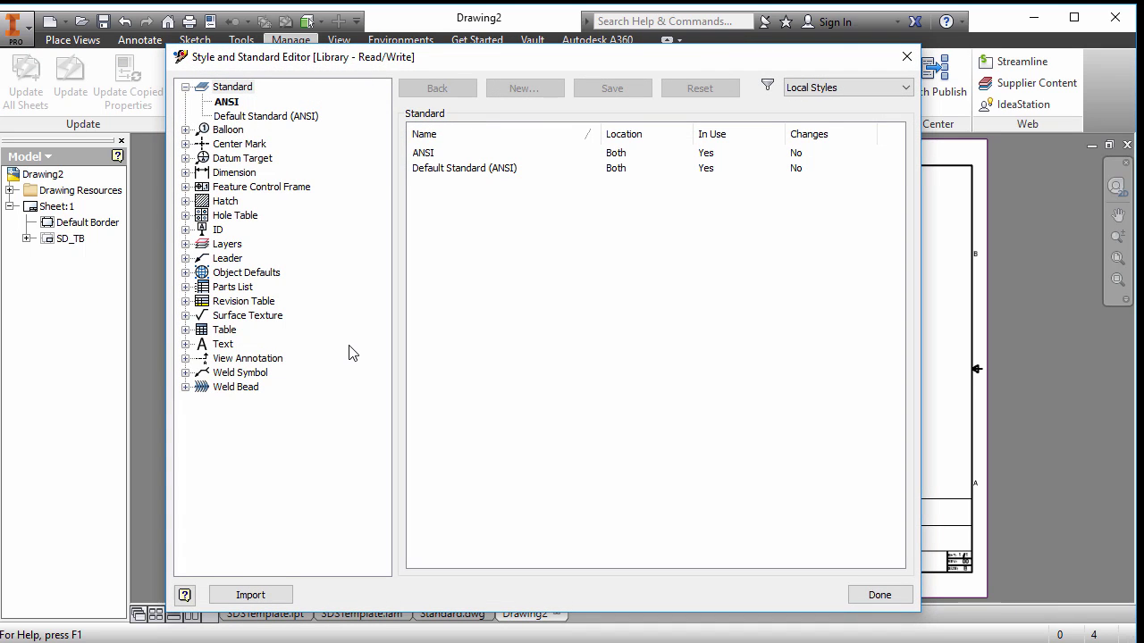
left_click(229, 104)
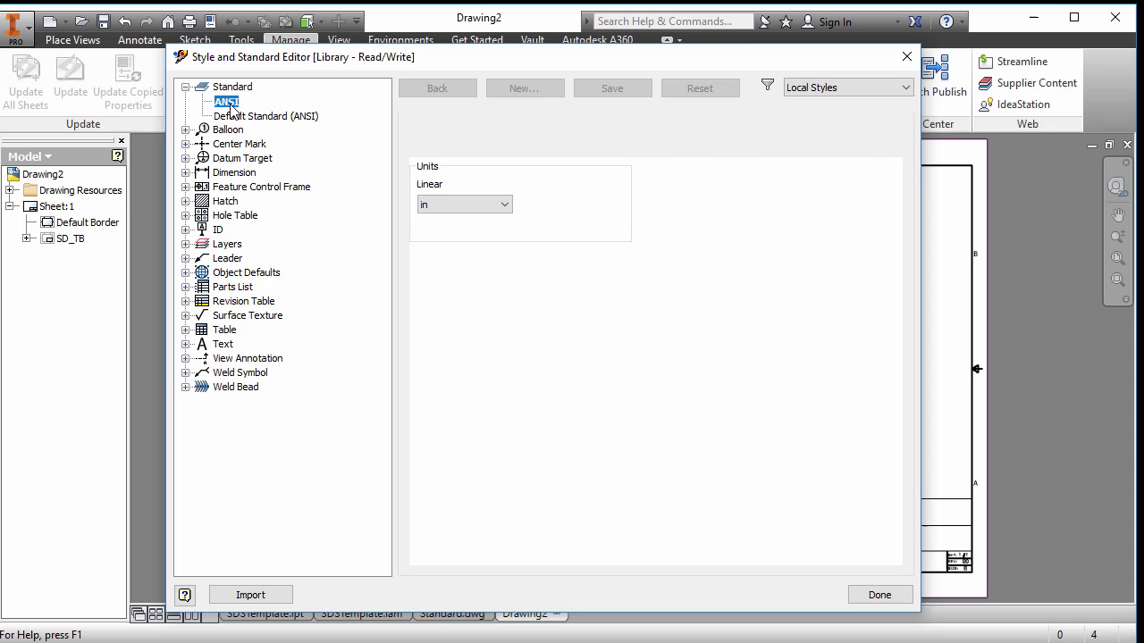
left_click(494, 277)
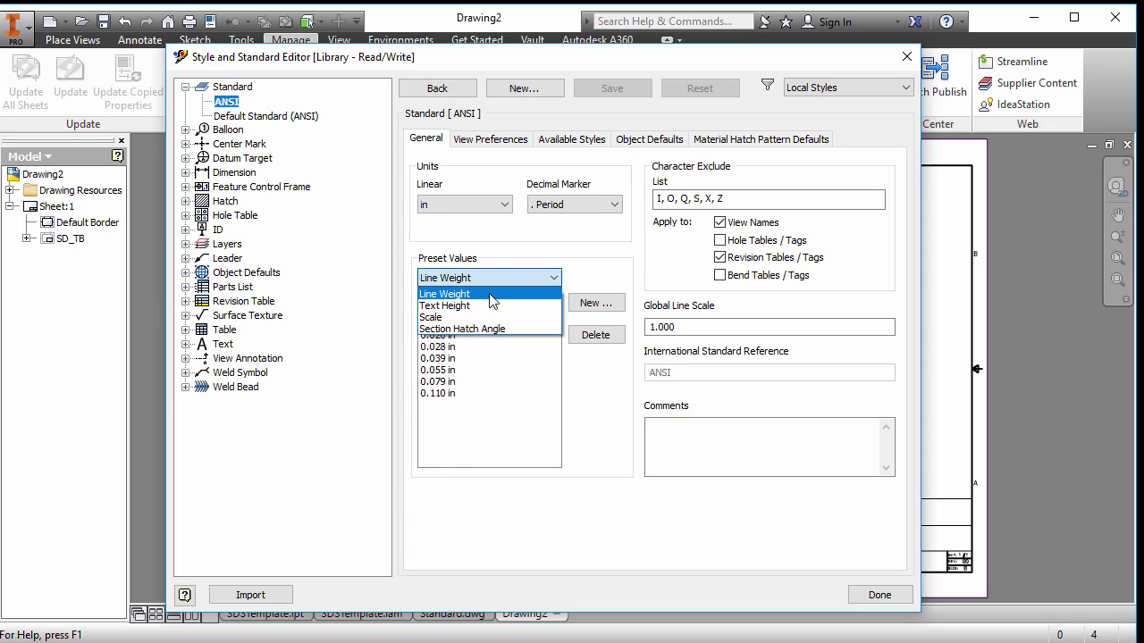
left_click(494, 317)
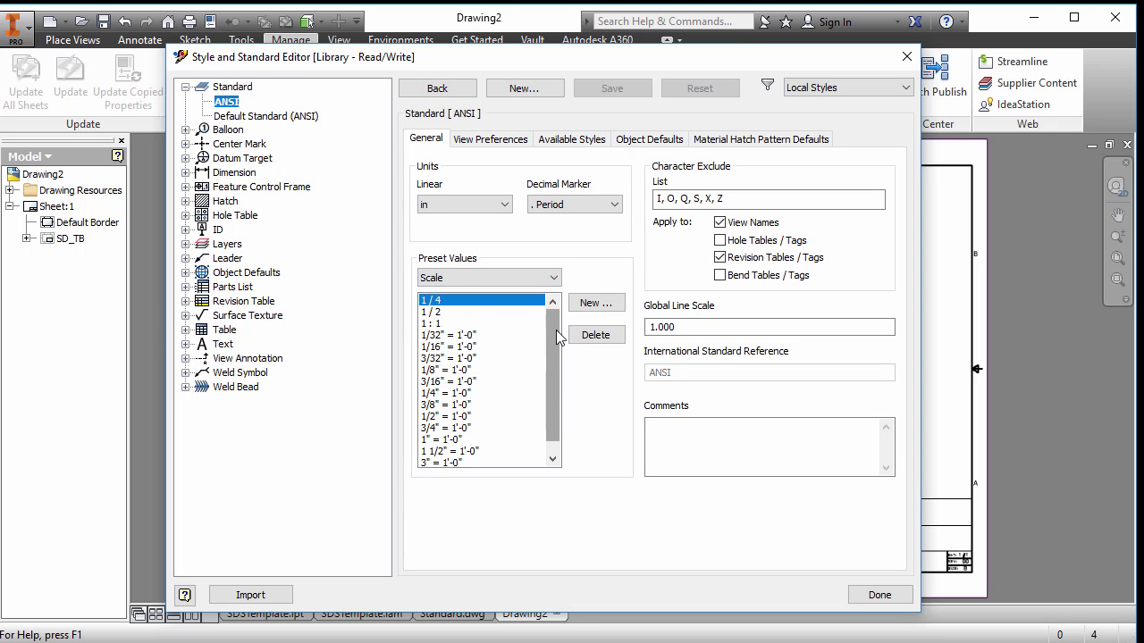
Check the eleven scale presets from 1/32" = 1'-0" through 3" = 1'-0"
left_click(463, 336)
left_click(465, 348)
left_click(464, 368)
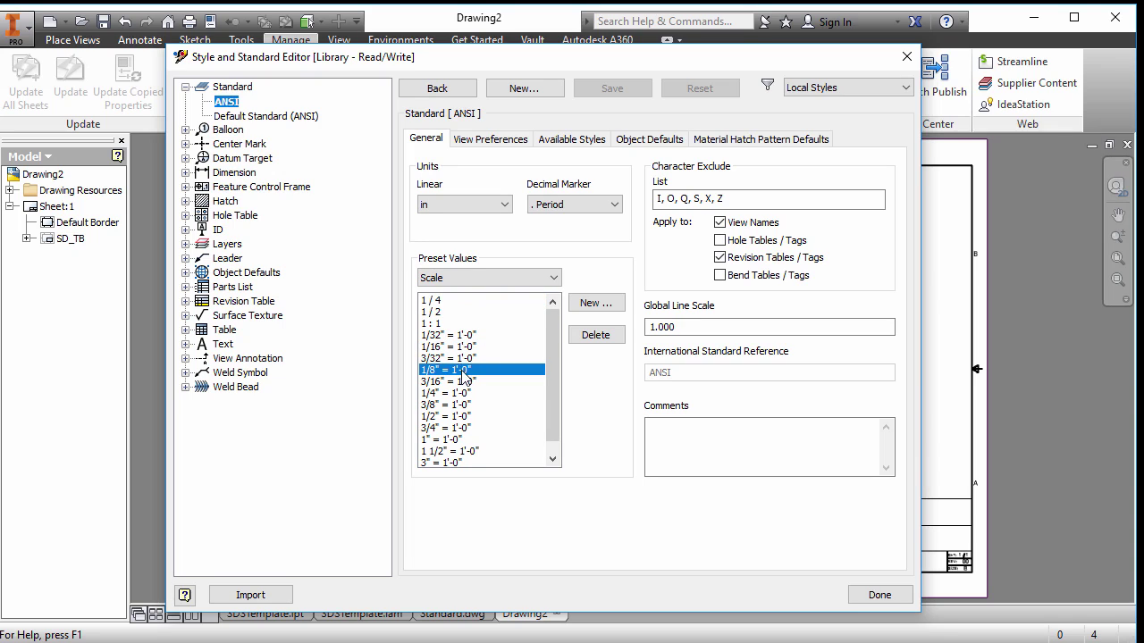
left_click(465, 381)
left_click(463, 395)
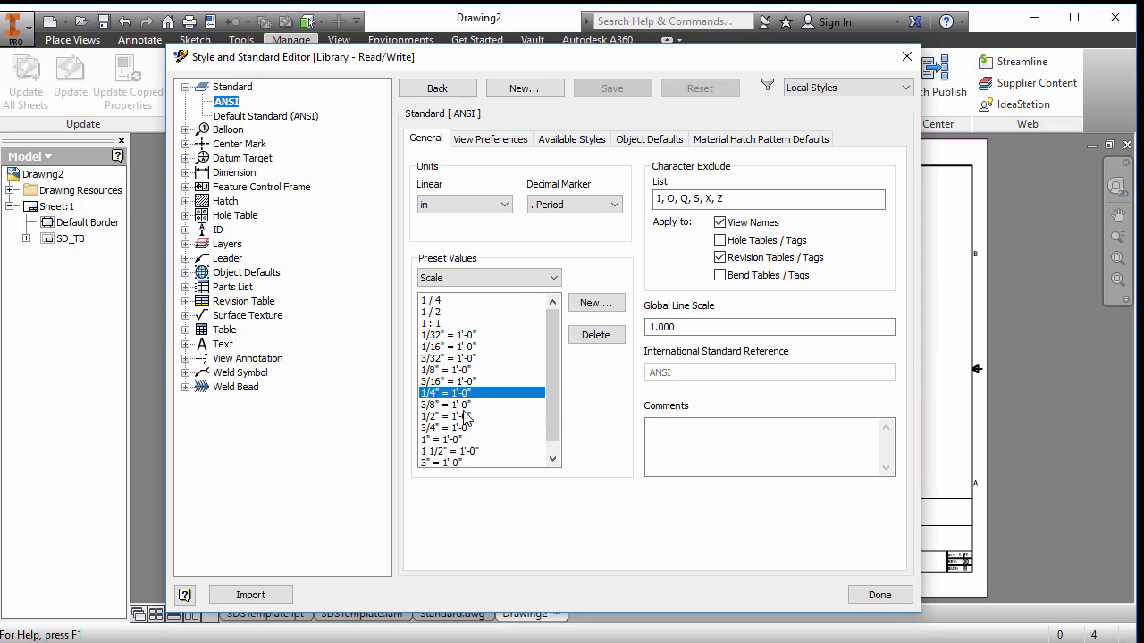
left_click(461, 407)
left_click(457, 416)
left_click(458, 428)
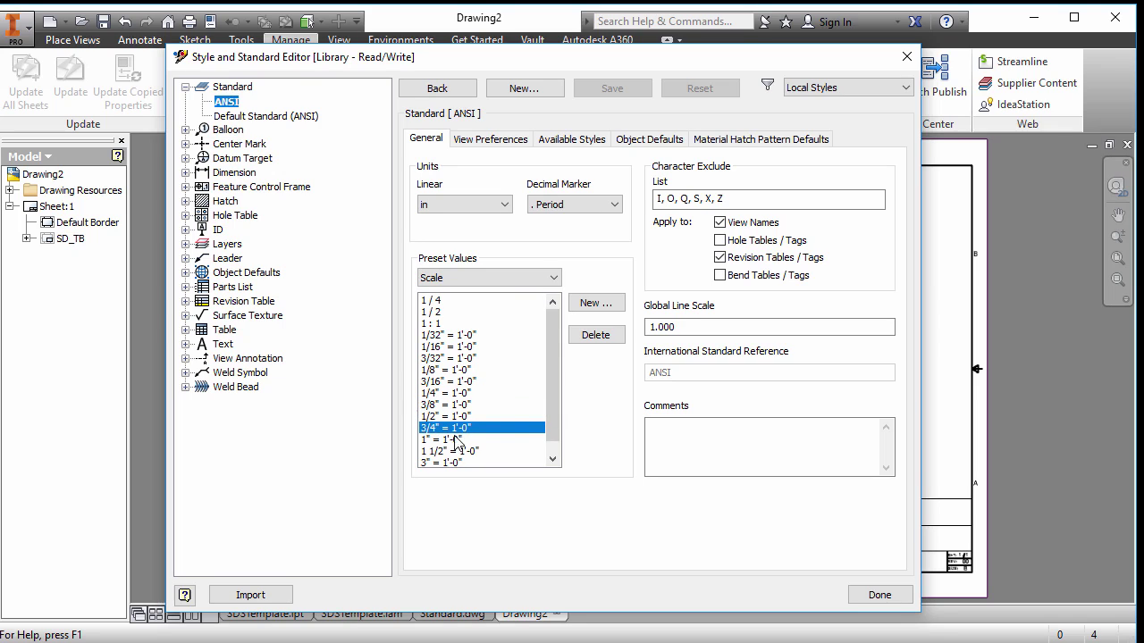
left_click(457, 439)
left_click(455, 451)
left_click(453, 462)
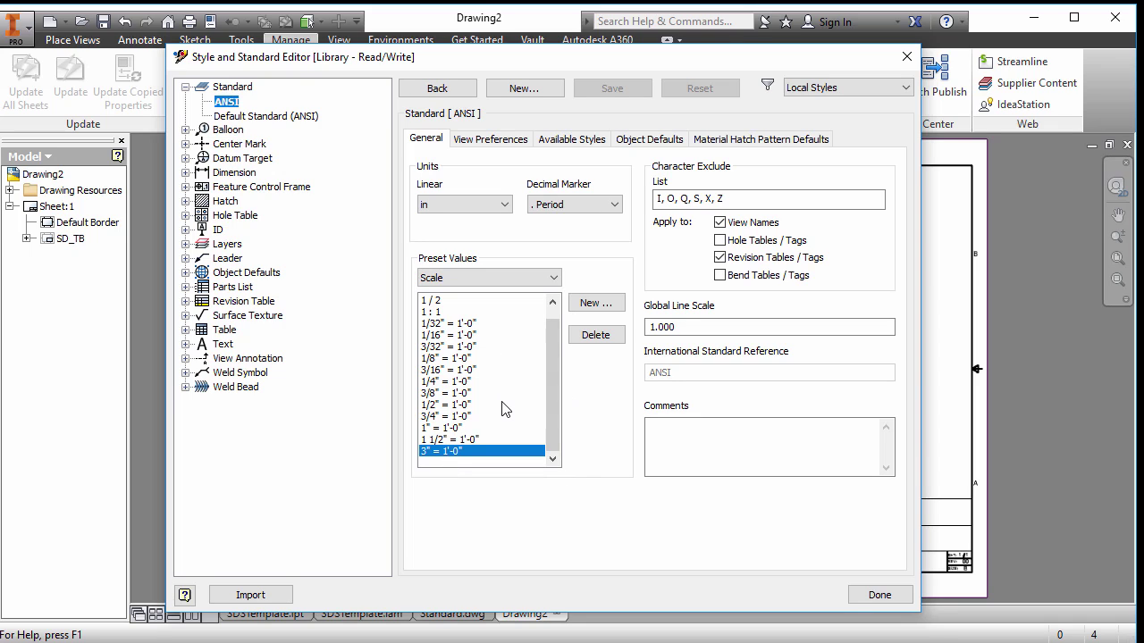
Review ANSI View Preferences, Available Styles and the Diameter Dimension object default, then close the editor
left_click(498, 141)
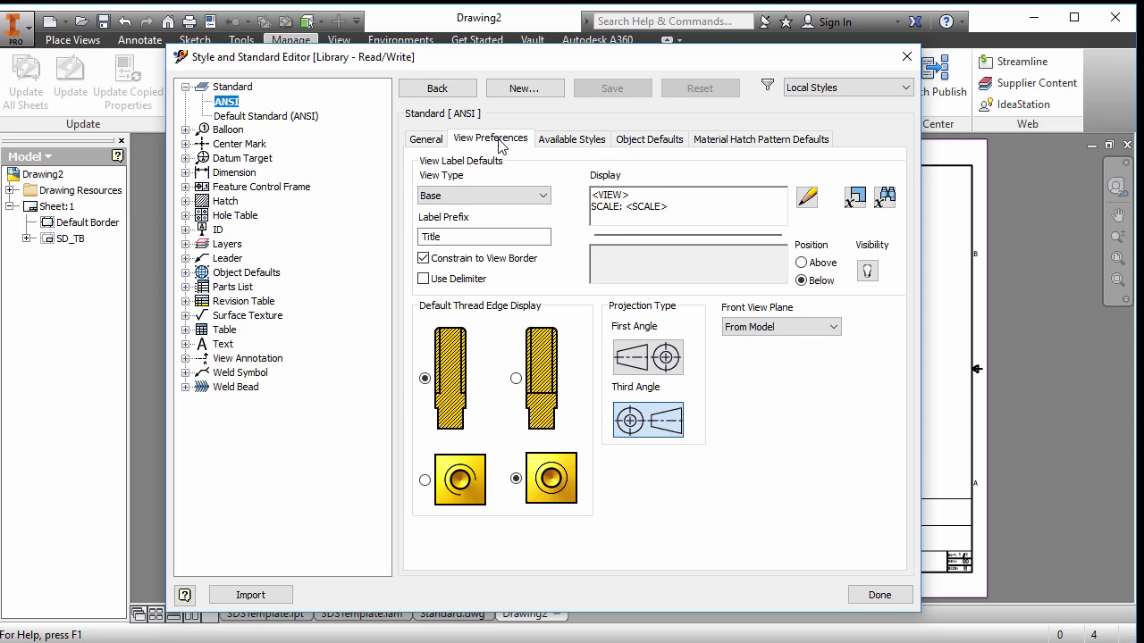
left_click(591, 141)
left_click(640, 141)
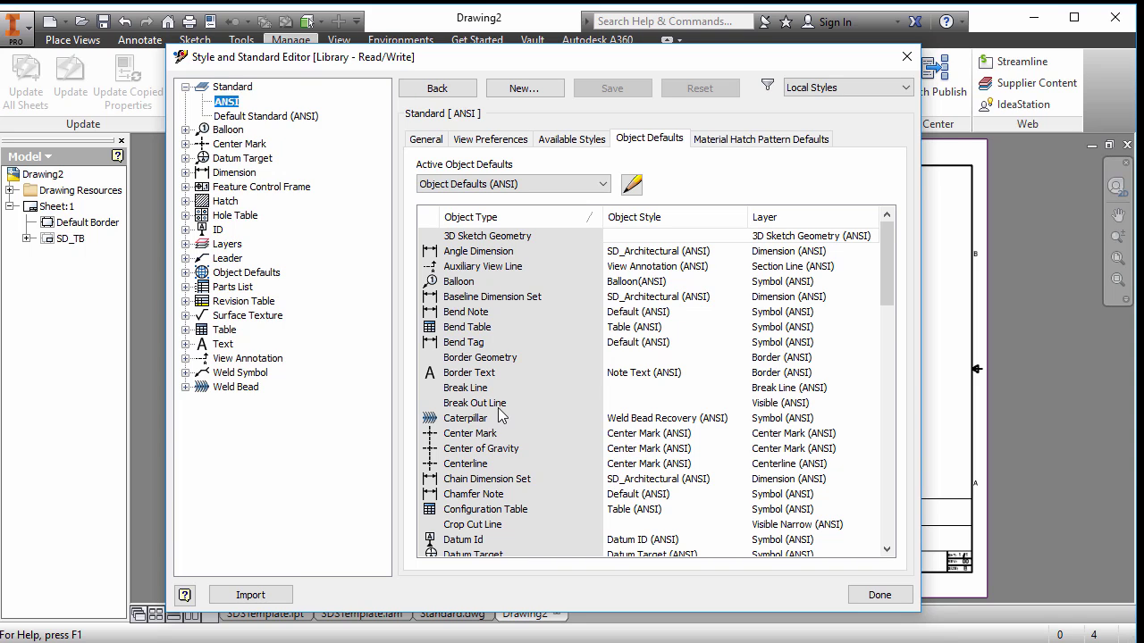
scroll(500, 416, "down", 3)
left_click(502, 466)
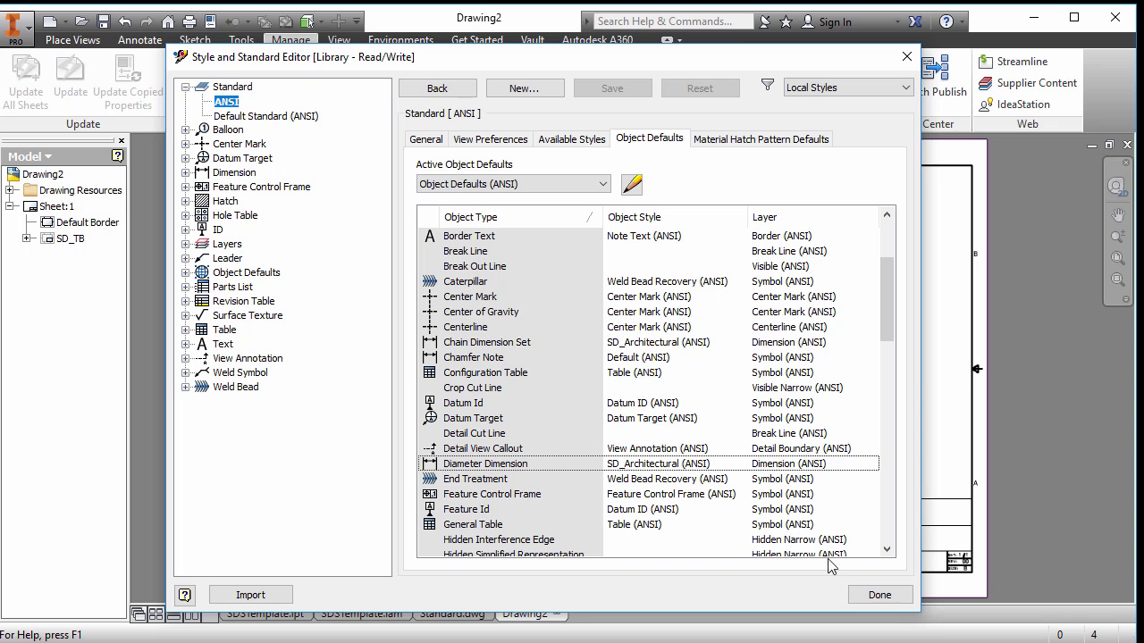
left_click(880, 596)
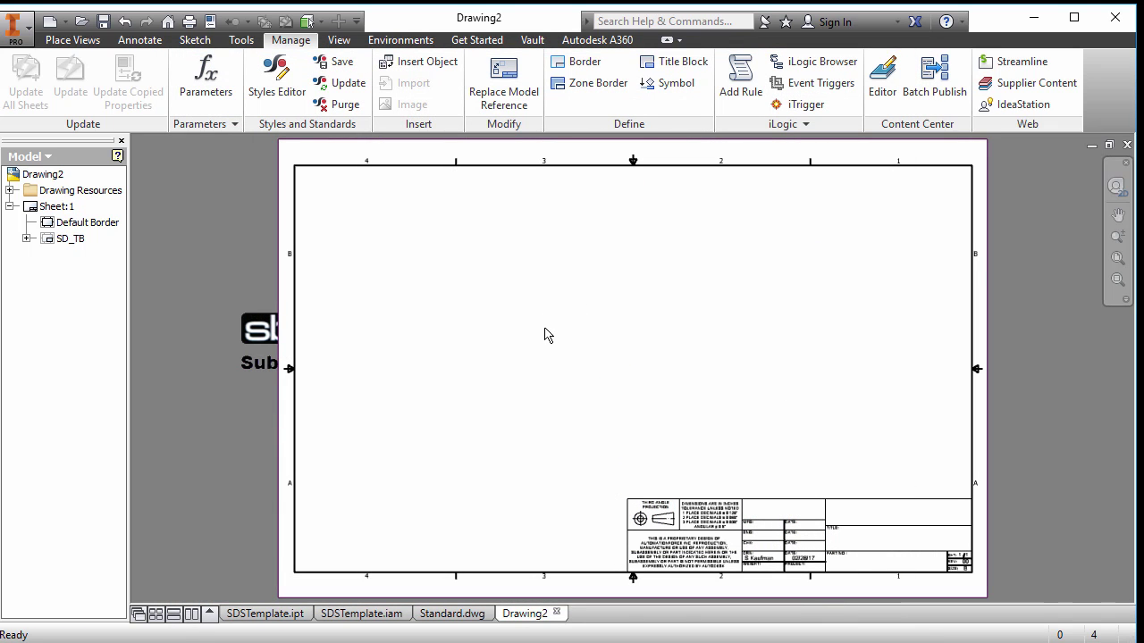
Preview CableLoopTool and Site Skeleton in SD Templates, then PolygonShapeTaper and InsulatorGenerator in SD Tools
left_click(45, 25)
left_click_drag(383, 2, 388, 20)
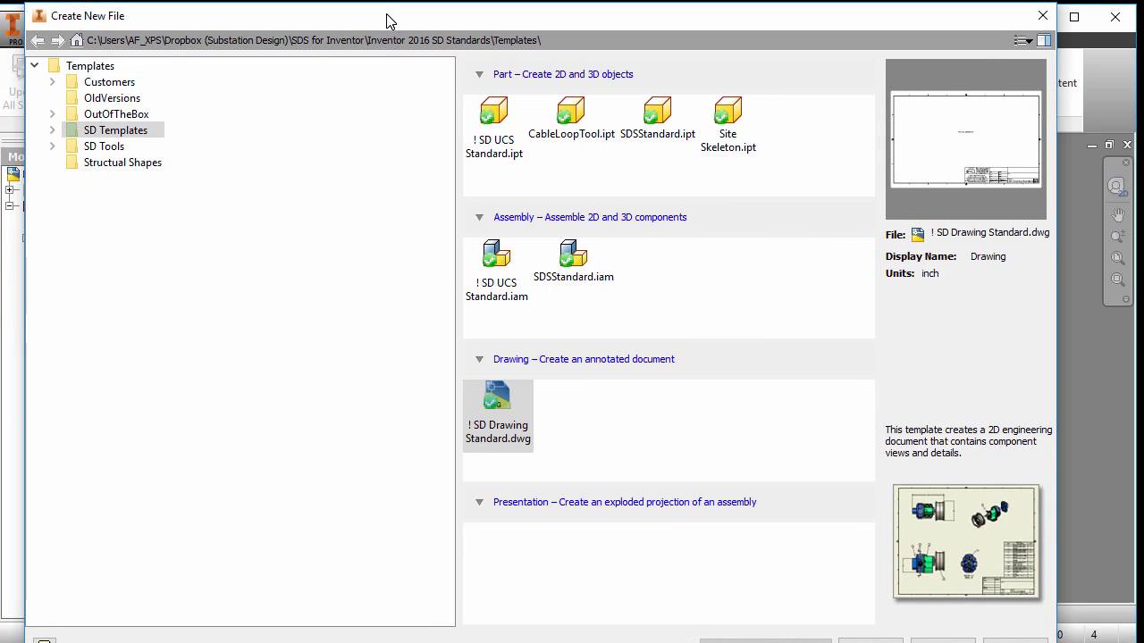
left_click(123, 134)
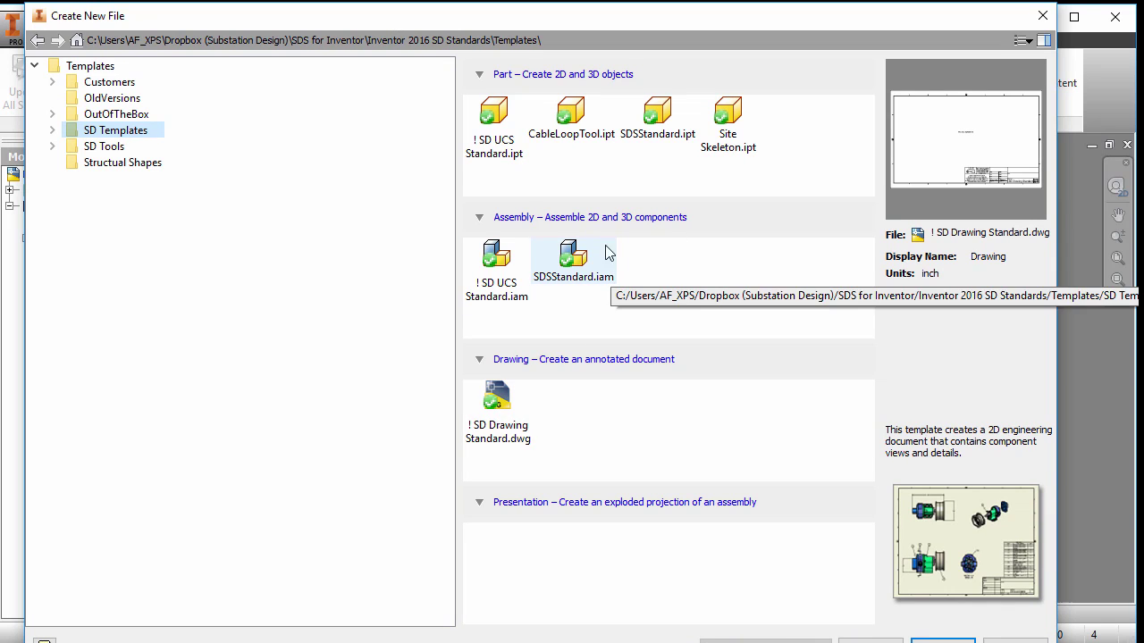
left_click(568, 115)
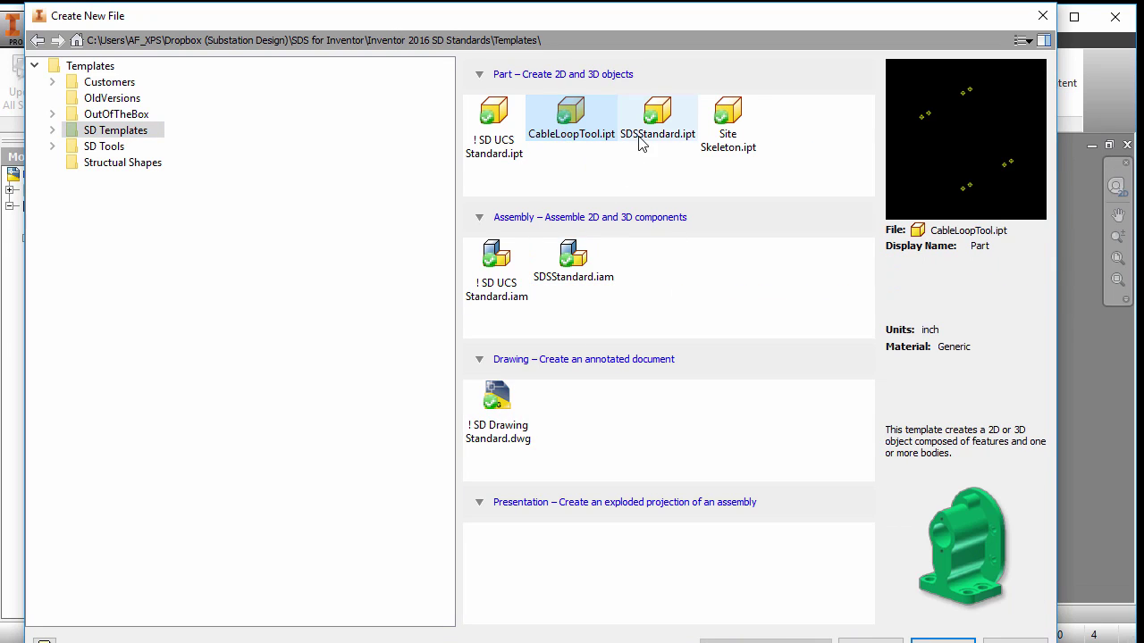
left_click(727, 143)
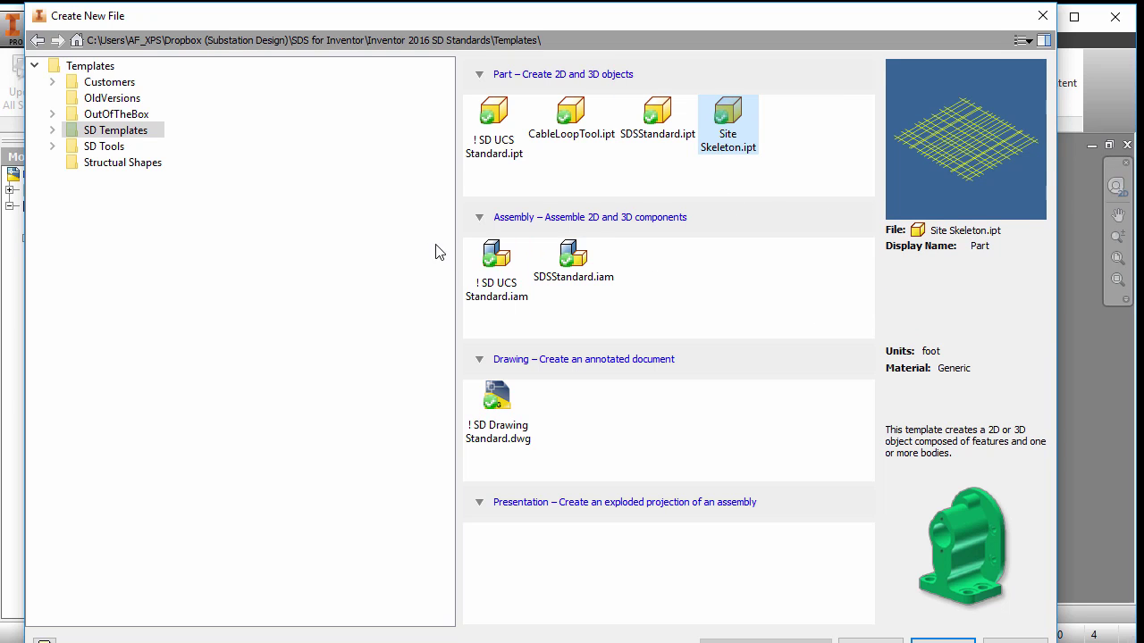
left_click(101, 148)
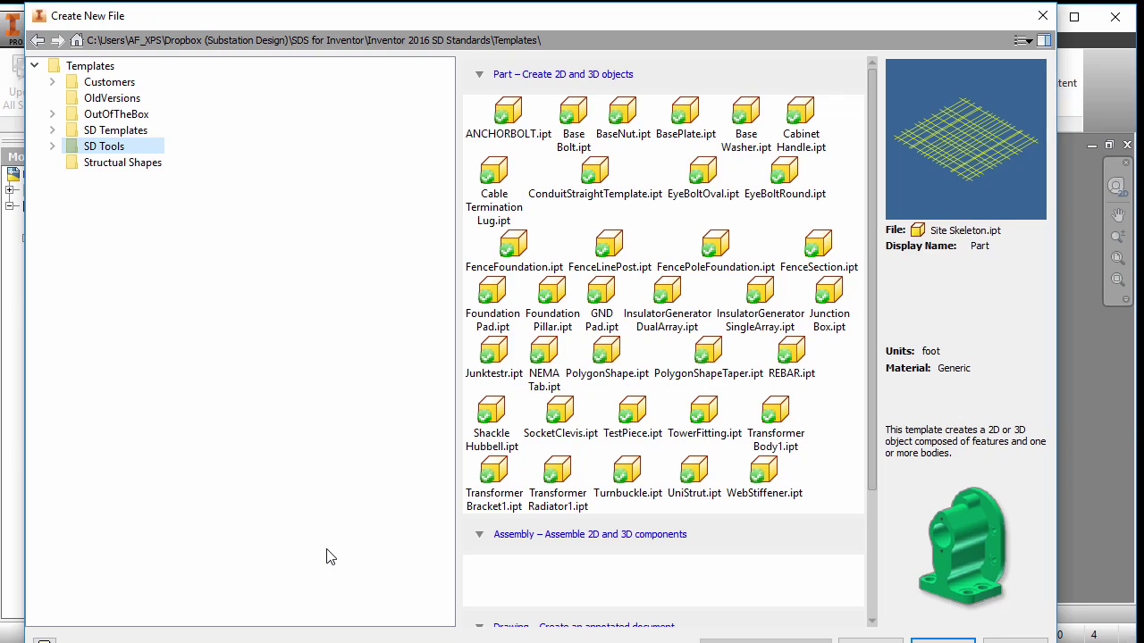
left_click(722, 362)
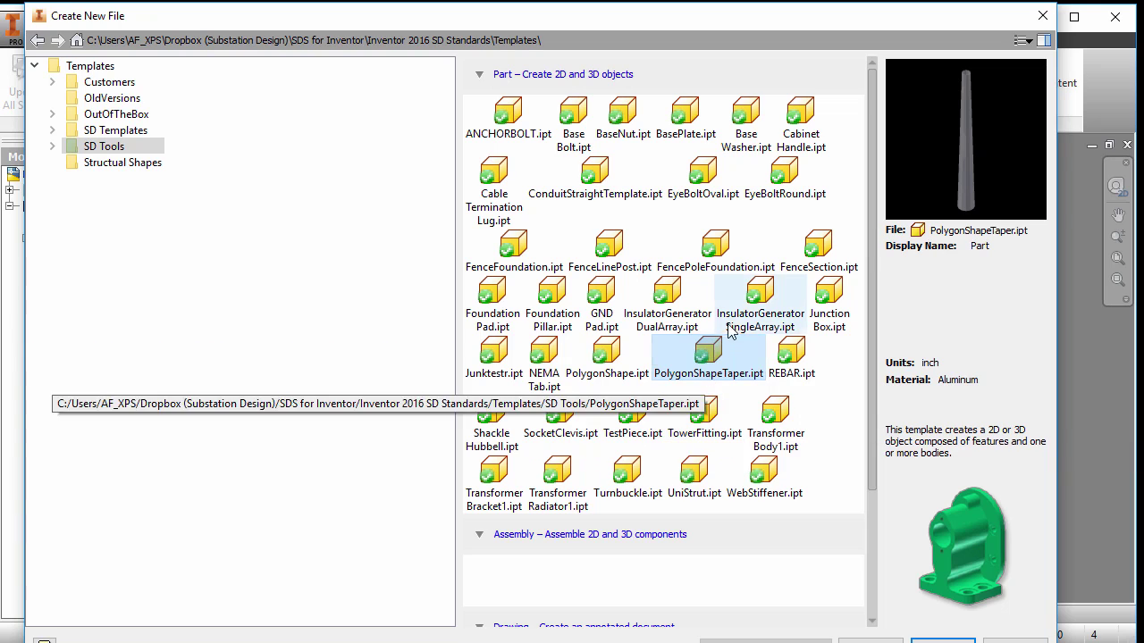
left_click(751, 306)
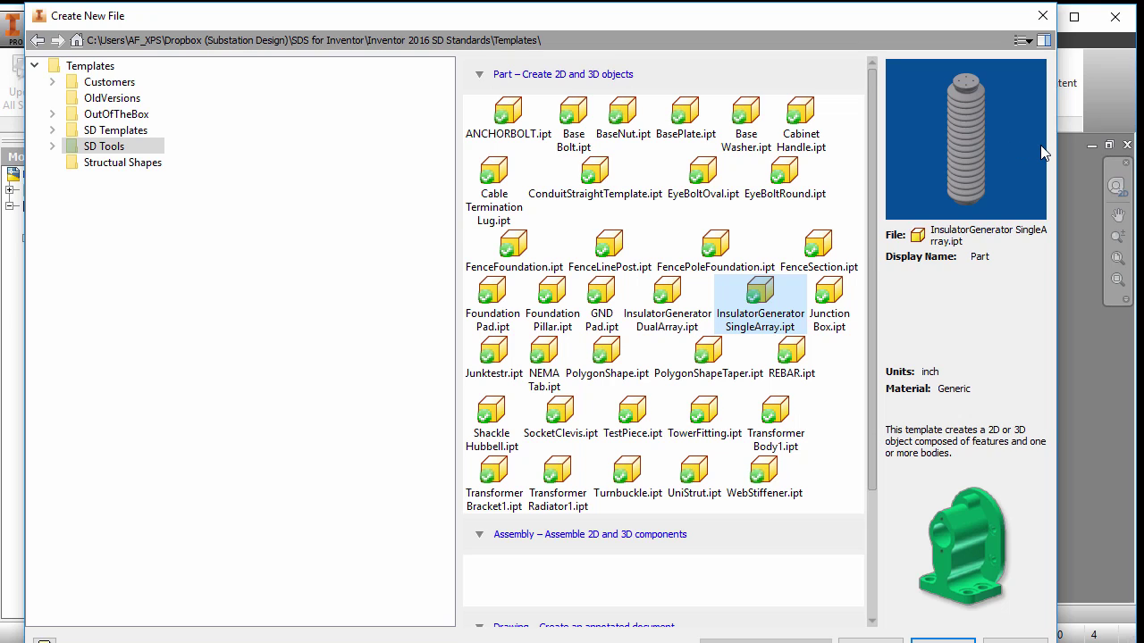
Preview S10x25 and W8x24 in Structual Shapes, then browse OutOfTheBox, SD Templates and SD Tools
left_click(132, 164)
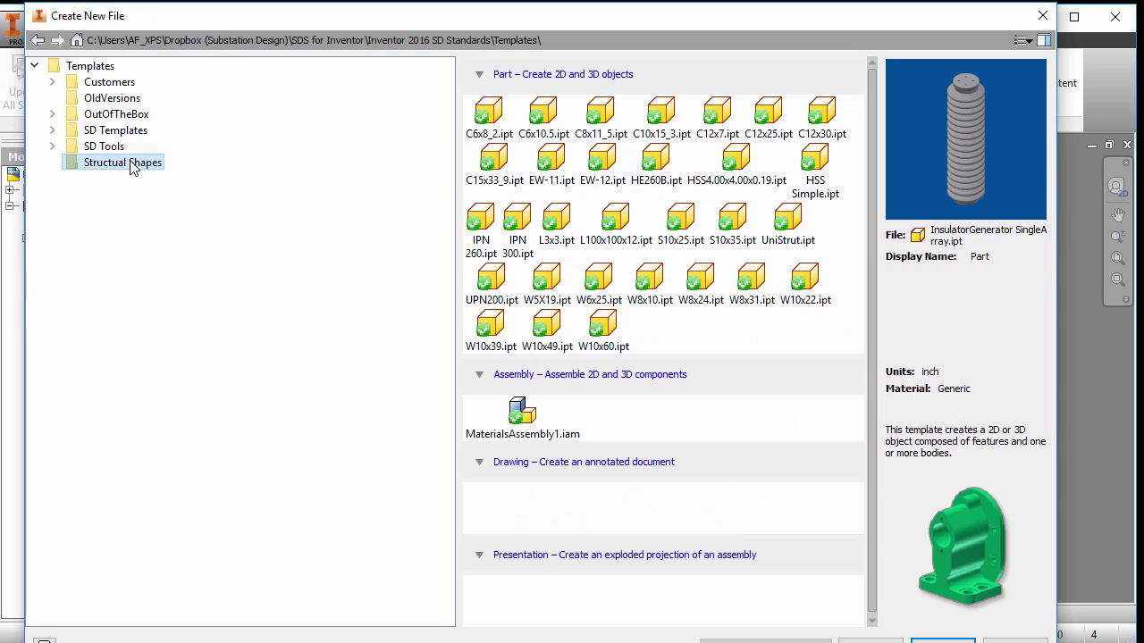
left_click(682, 230)
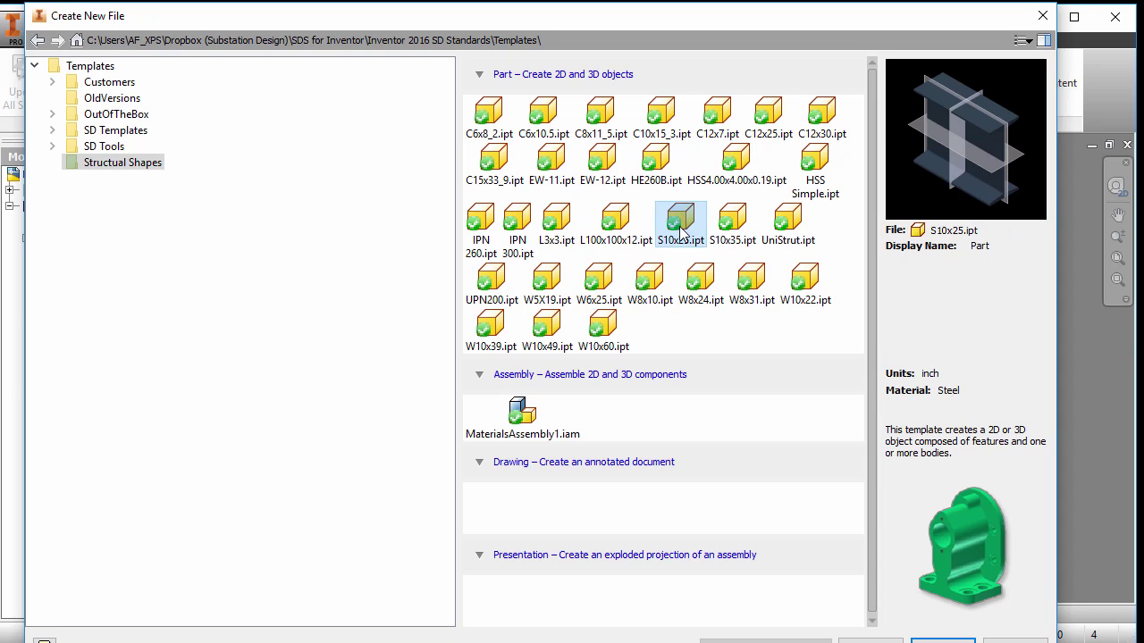
left_click(690, 280)
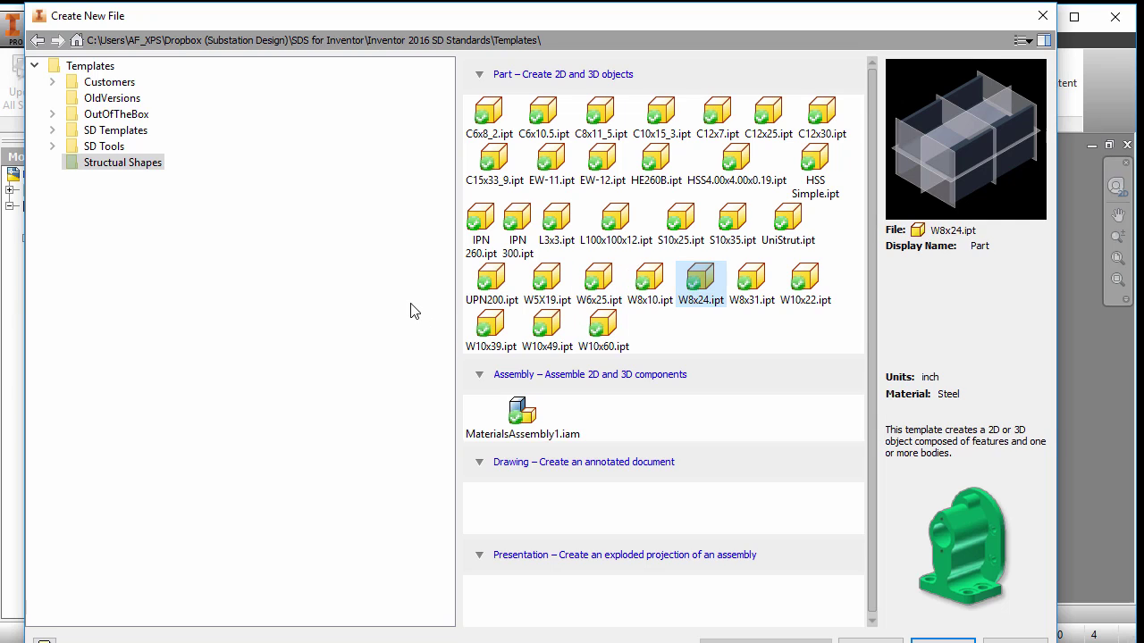
left_click(123, 116)
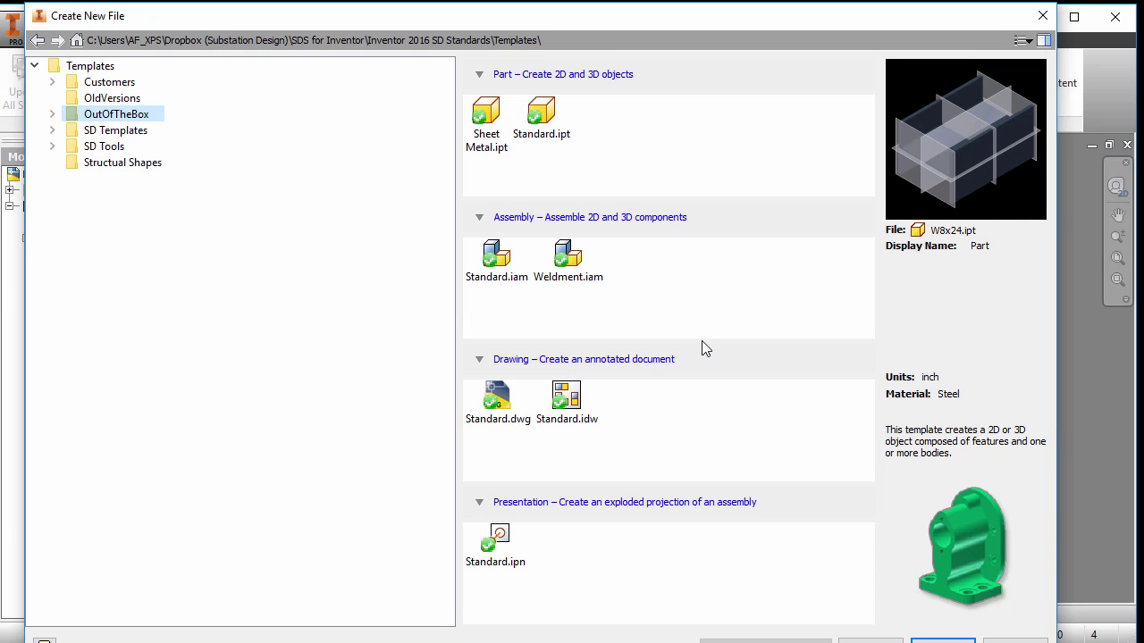
double_click(127, 133)
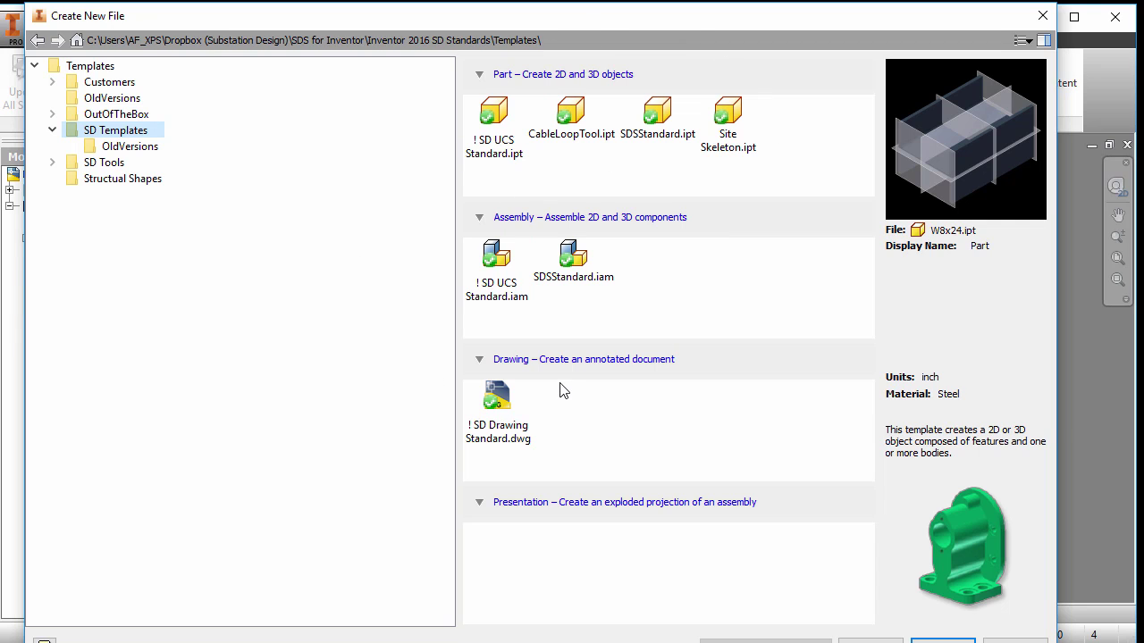
left_click(106, 165)
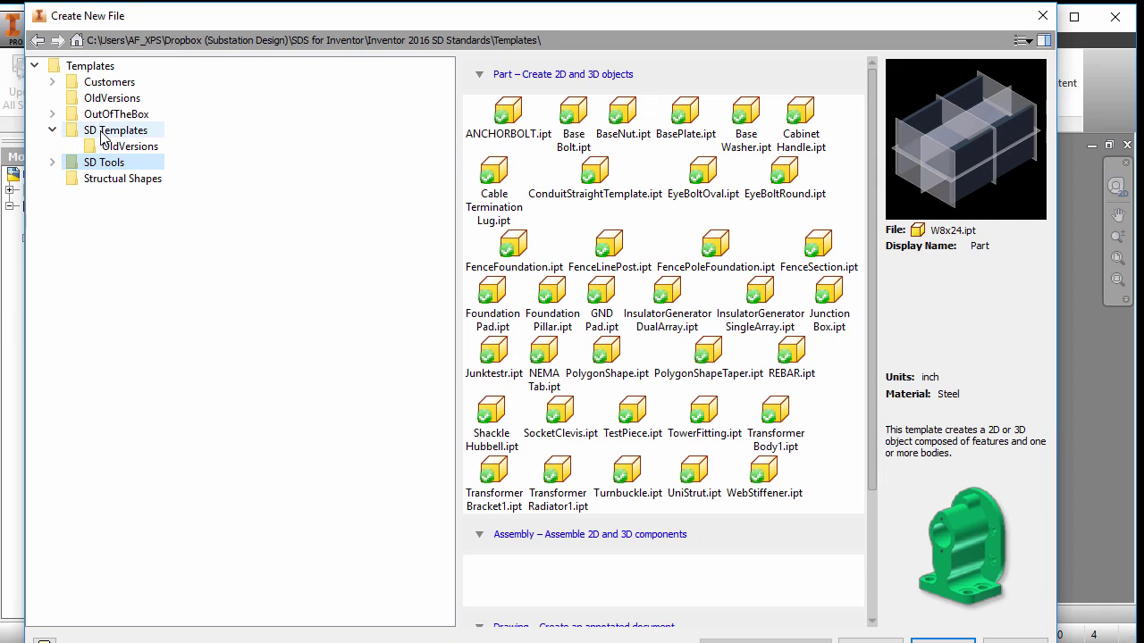
Expand and collapse the Customers folder, return to SD Templates, and close the template browser
left_click(105, 83)
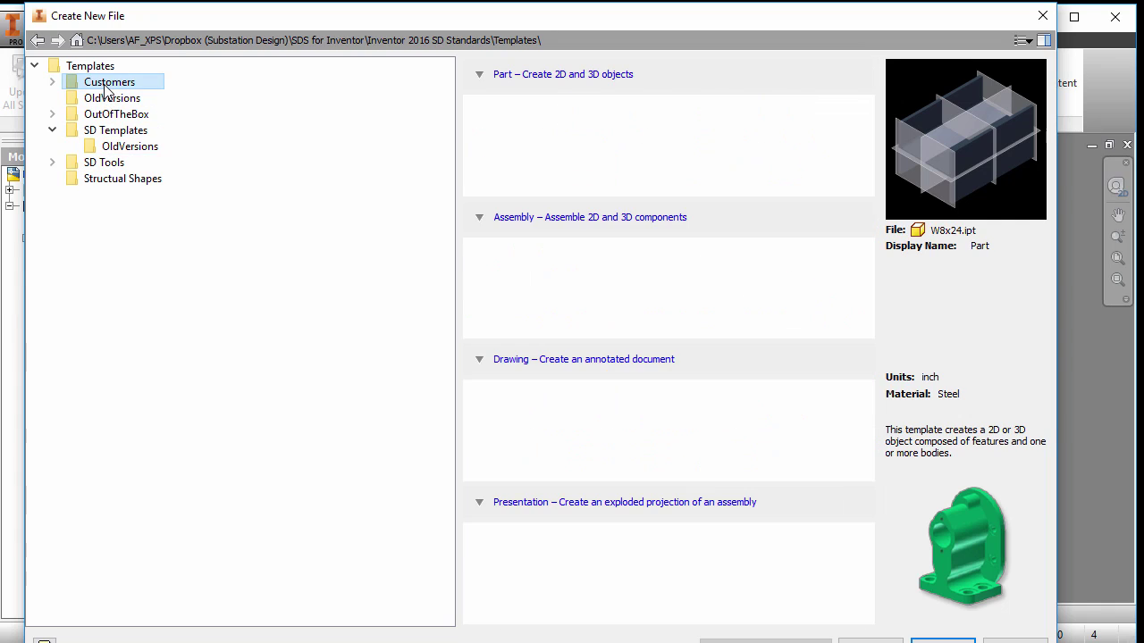
double_click(105, 83)
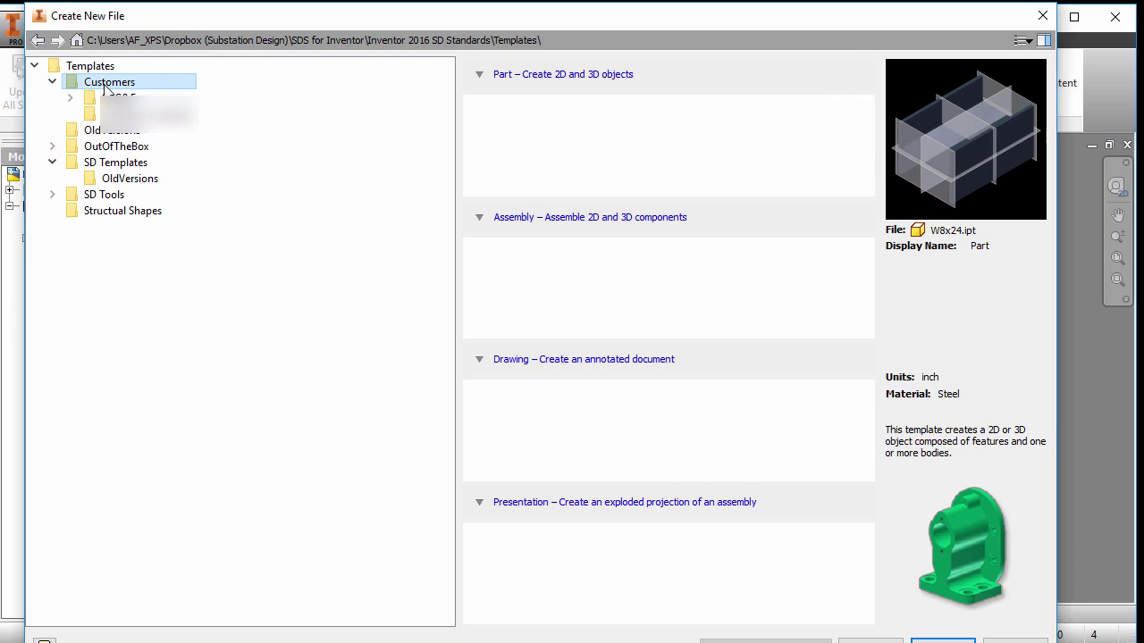
left_click(69, 97)
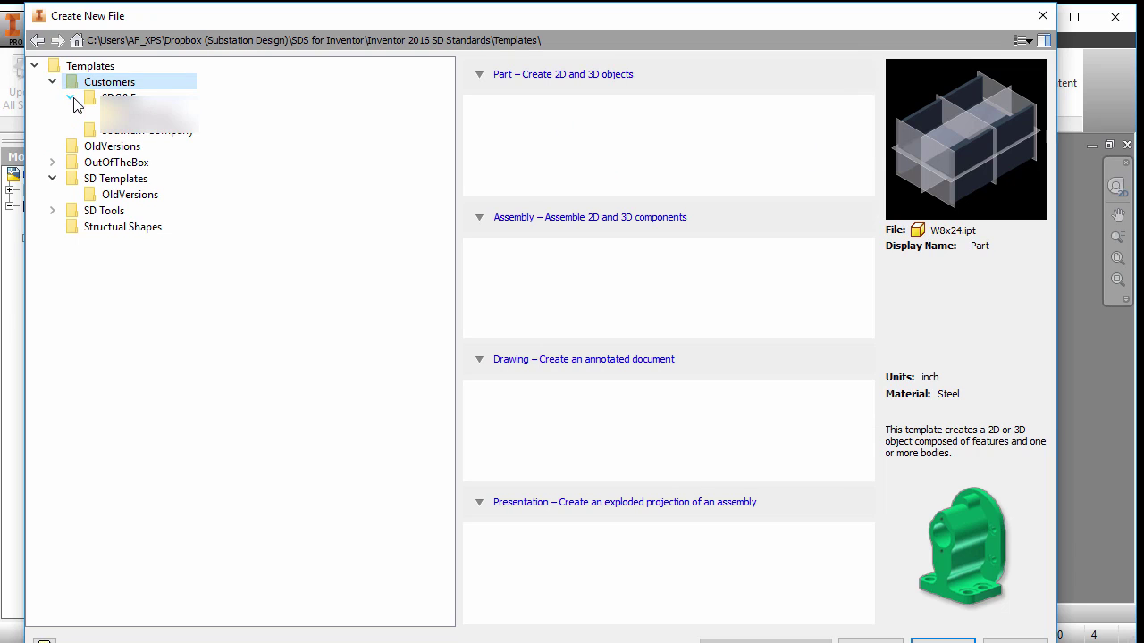
left_click(53, 82)
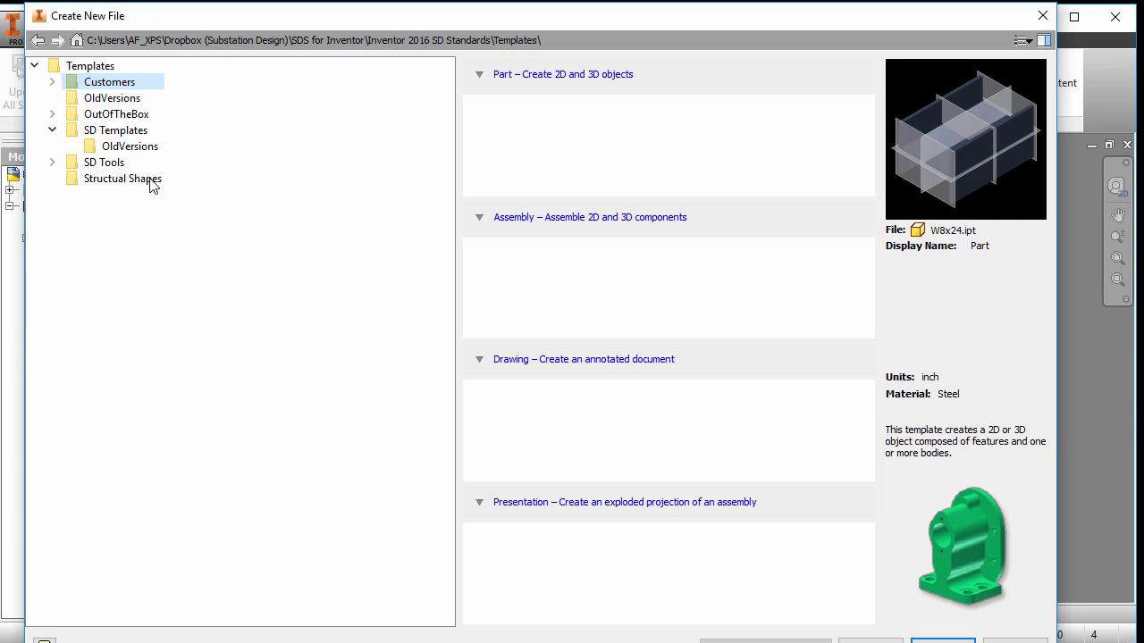
left_click(125, 133)
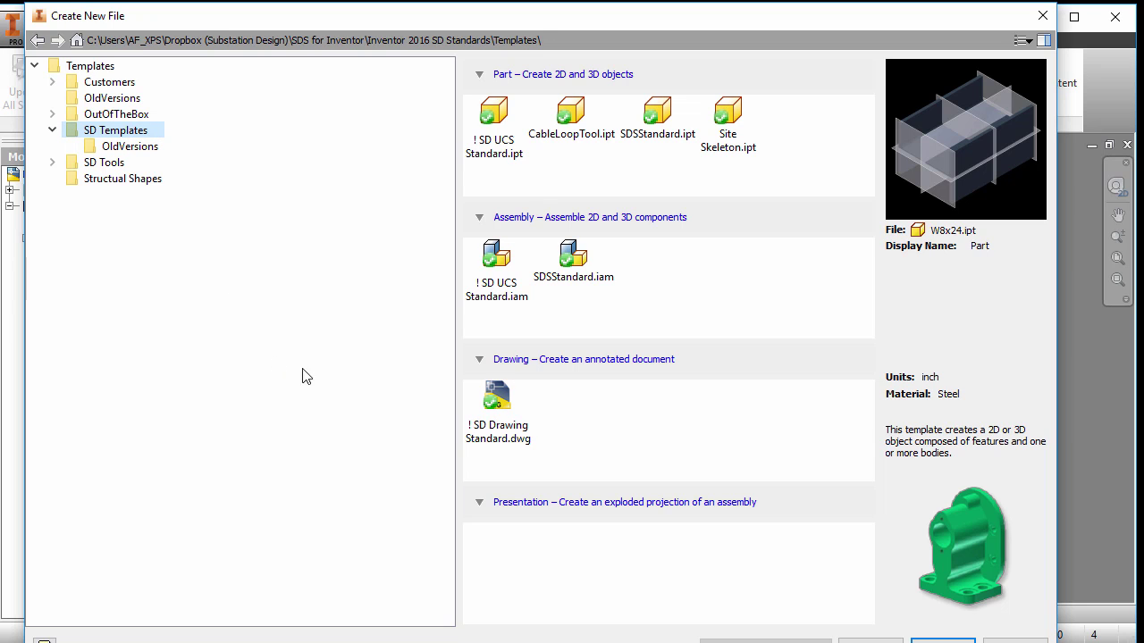
left_click(943, 640)
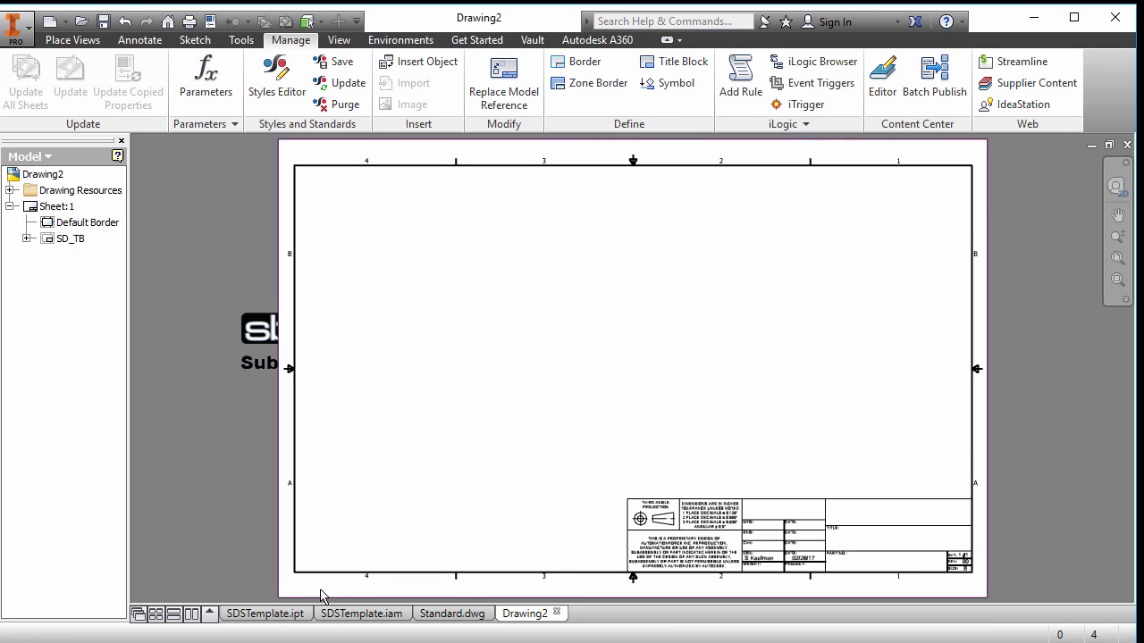
On SDSTemplate.iam, open Substation Design Suite Settings and select the default assembly template field
left_click(353, 614)
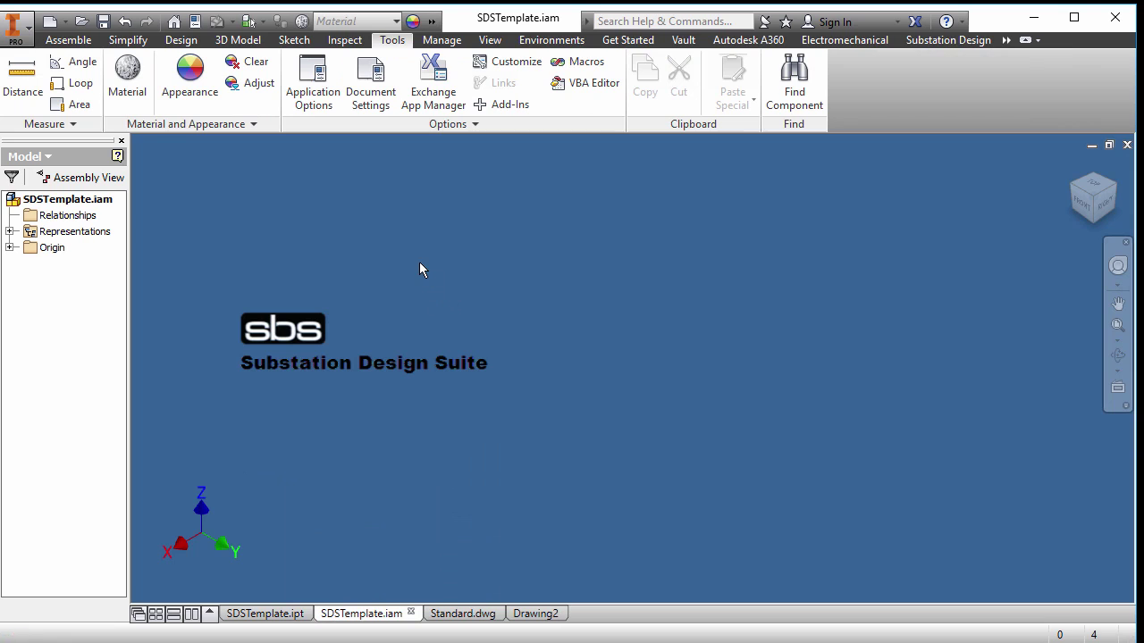
left_click(947, 40)
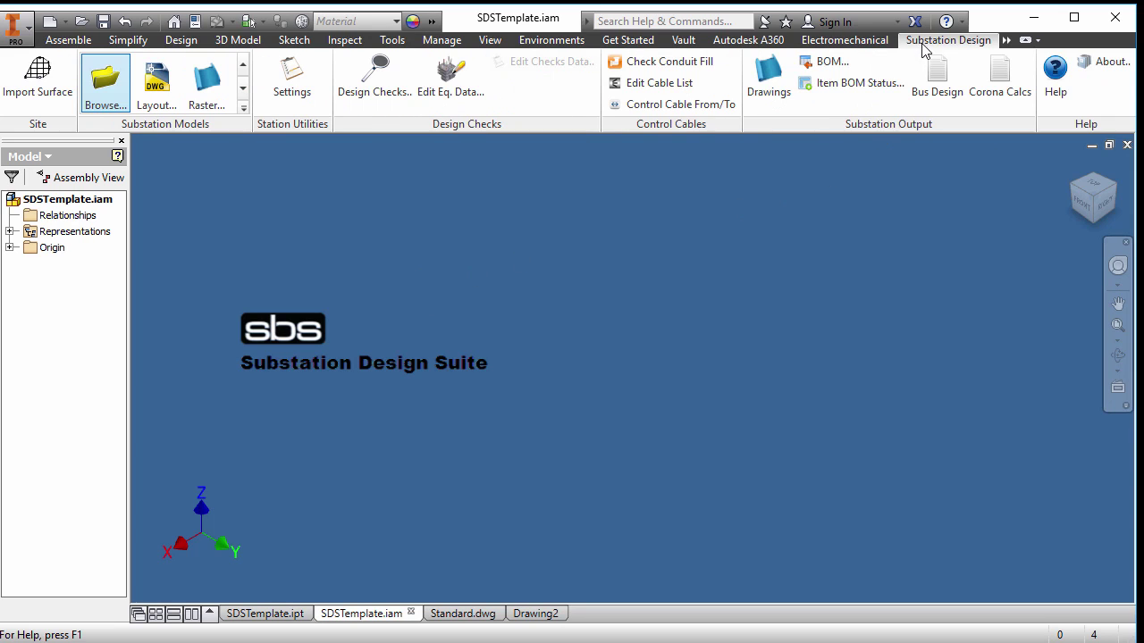
left_click(307, 89)
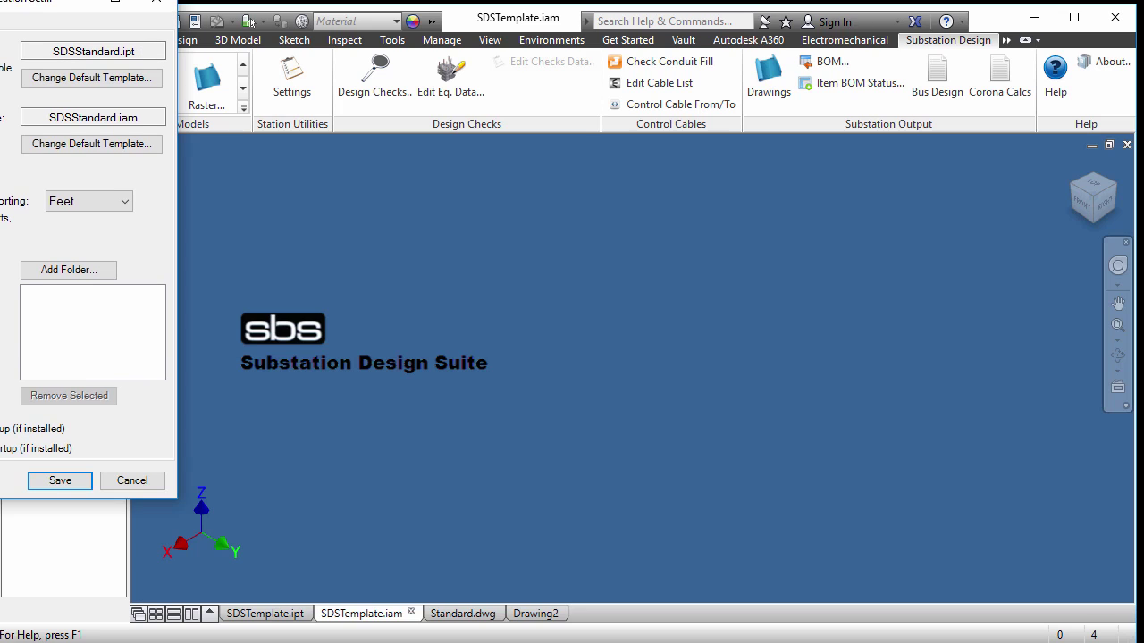
left_click_drag(16, 3, 365, 57)
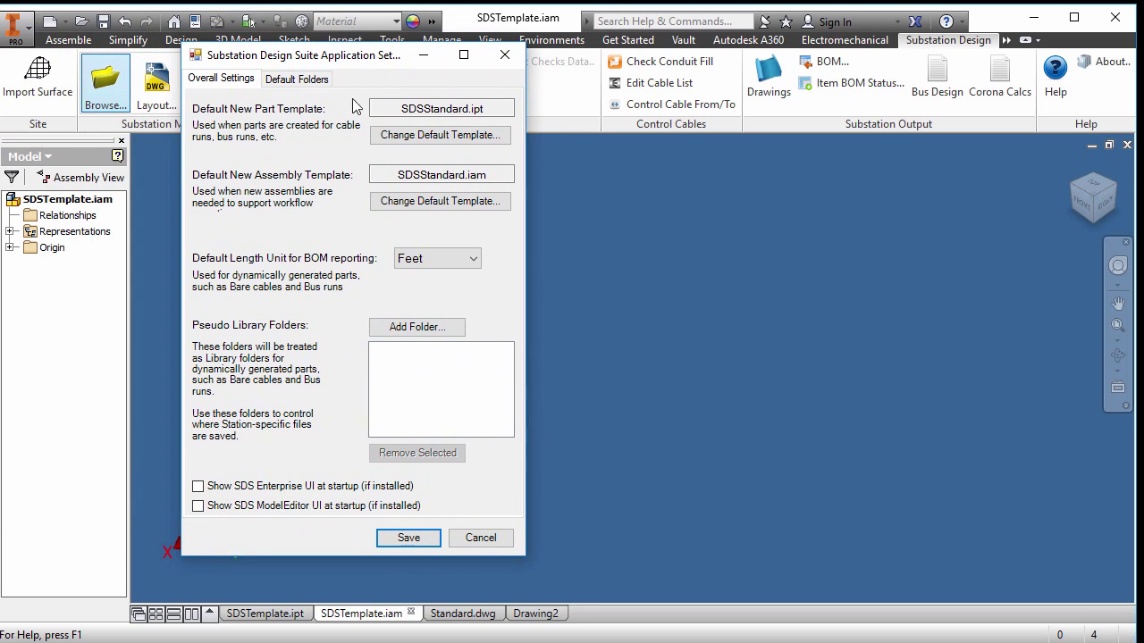
left_click(386, 174)
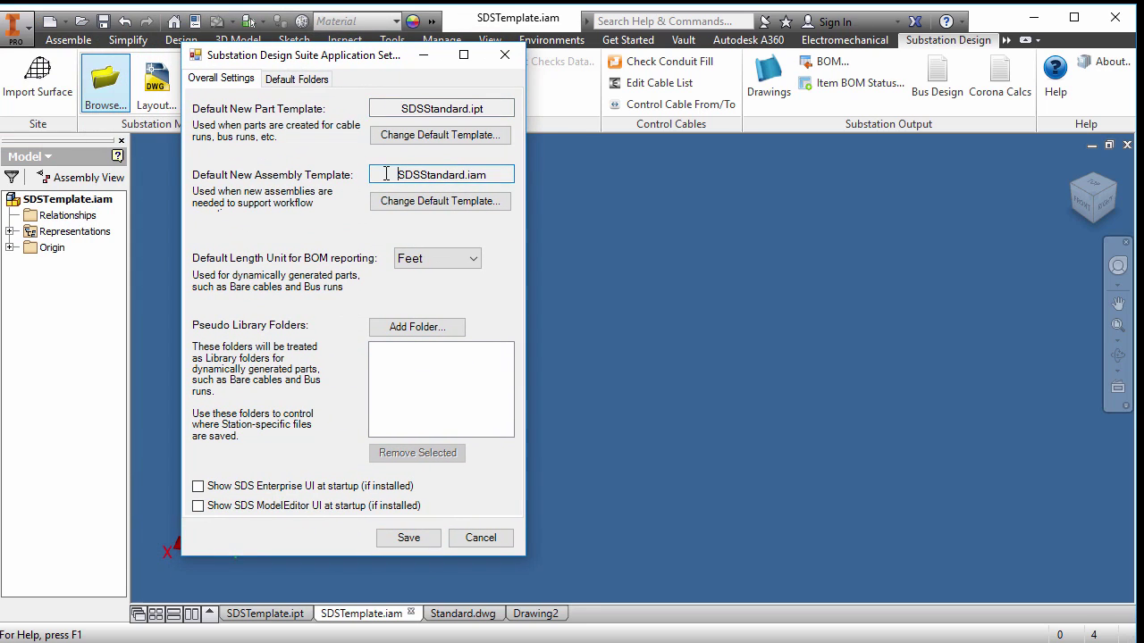